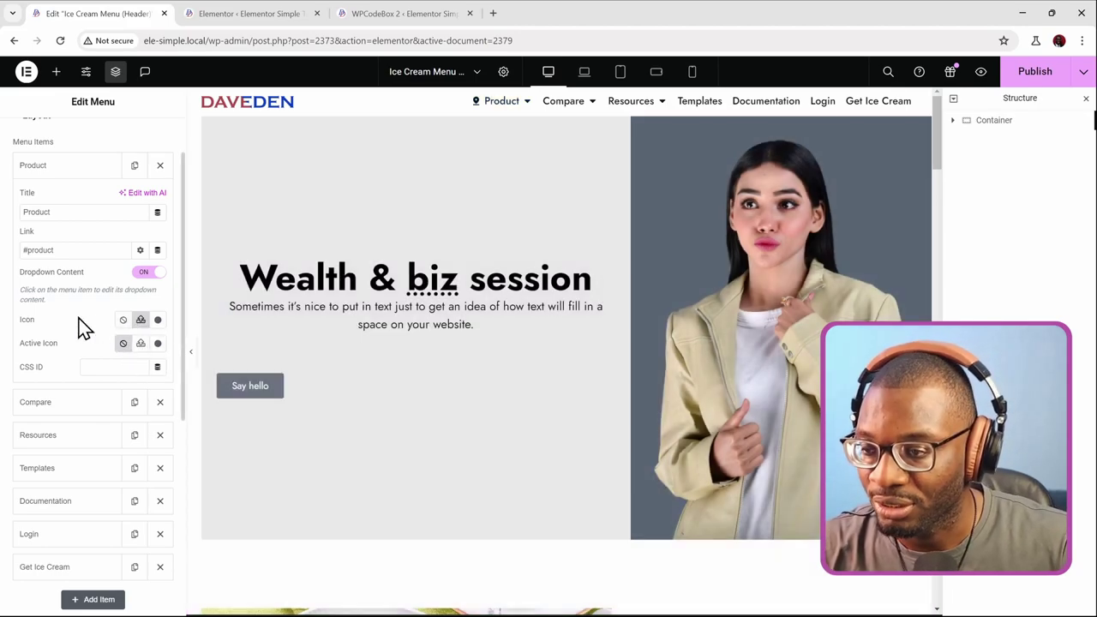
Step: Remove the icon from the Product menu item and keep the menu's content width at Full Width
click(124, 321)
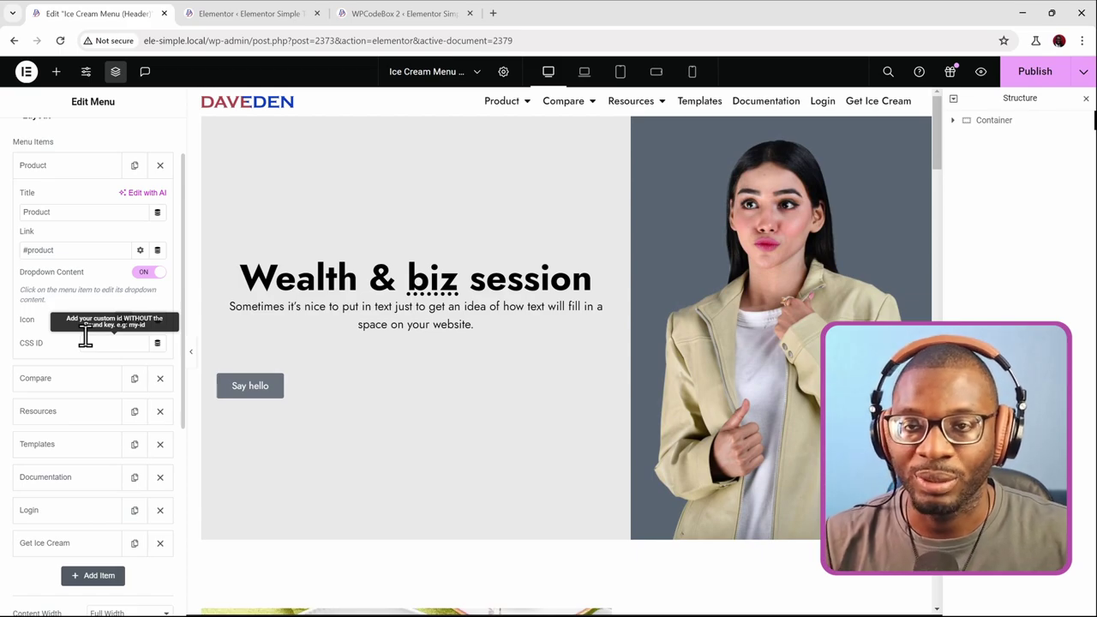
scroll(101, 347, down, 1)
scroll(90, 355, down, 4)
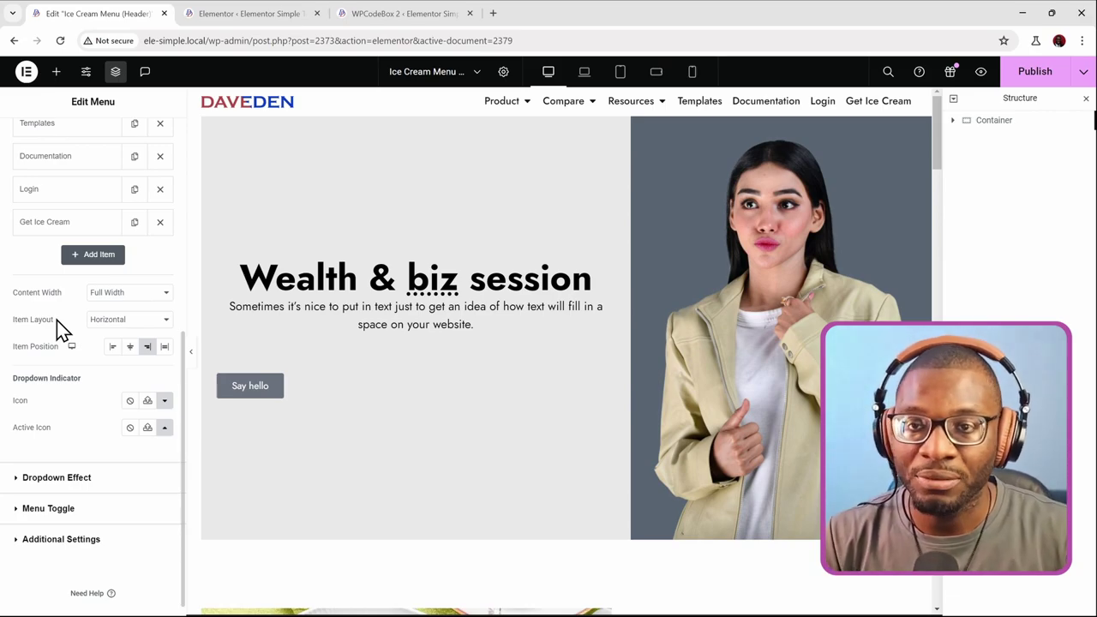
click(140, 294)
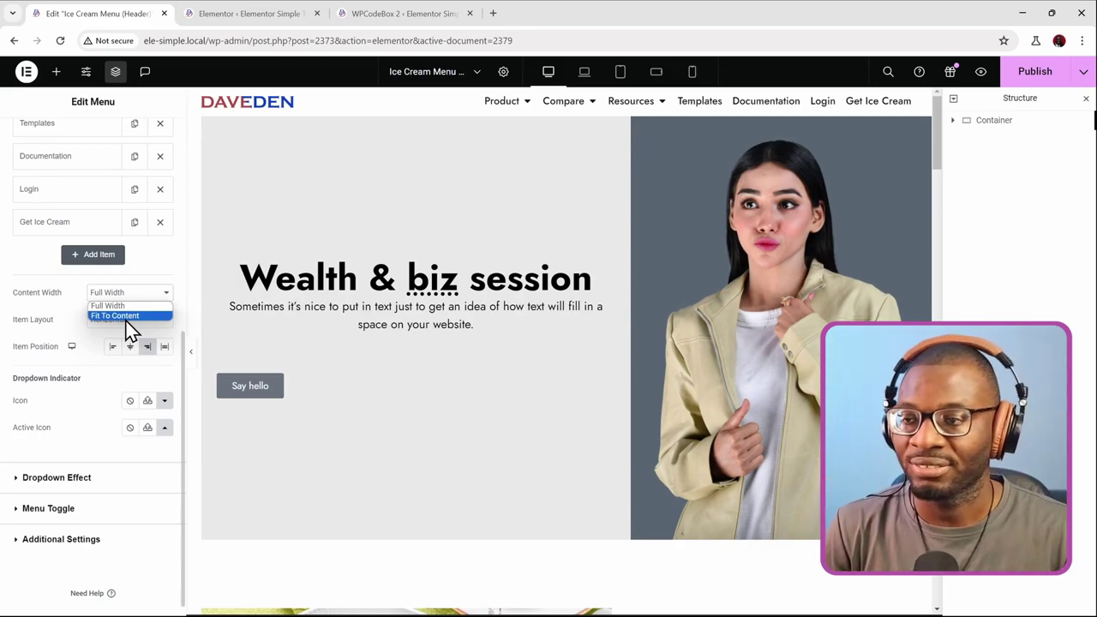
click(68, 315)
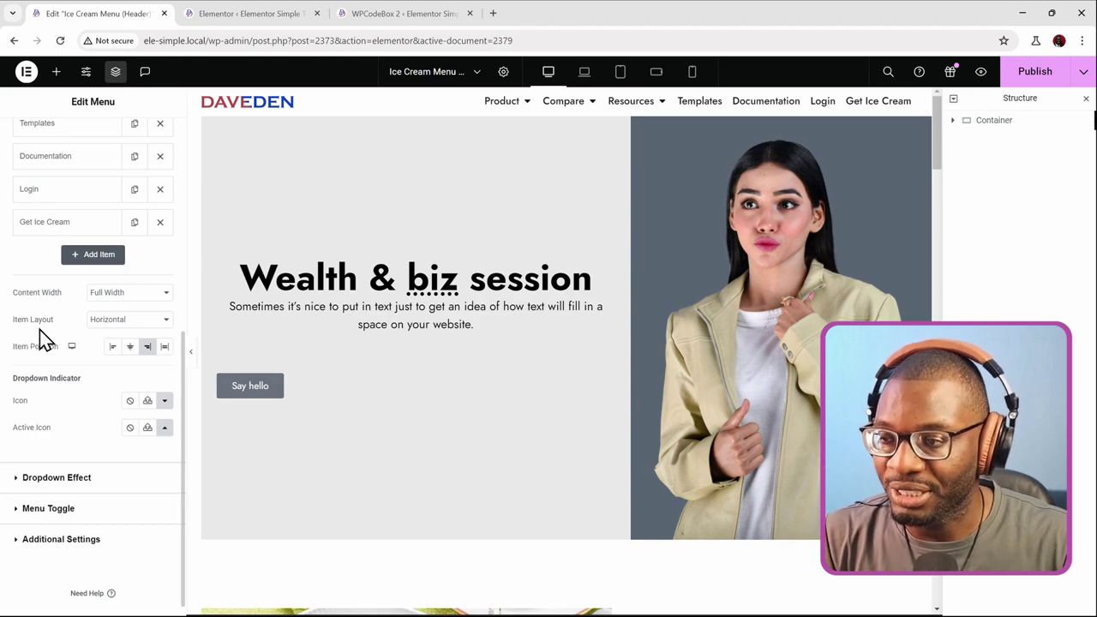
Step: Try the Dropdown item layout for the menu and return it to Horizontal
click(122, 321)
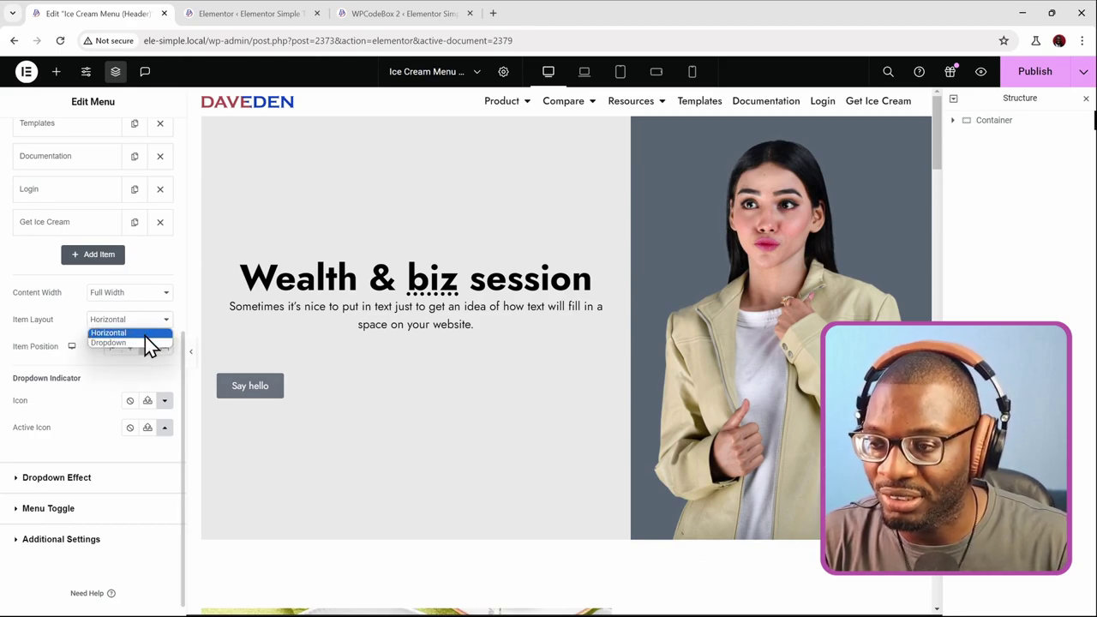
click(130, 343)
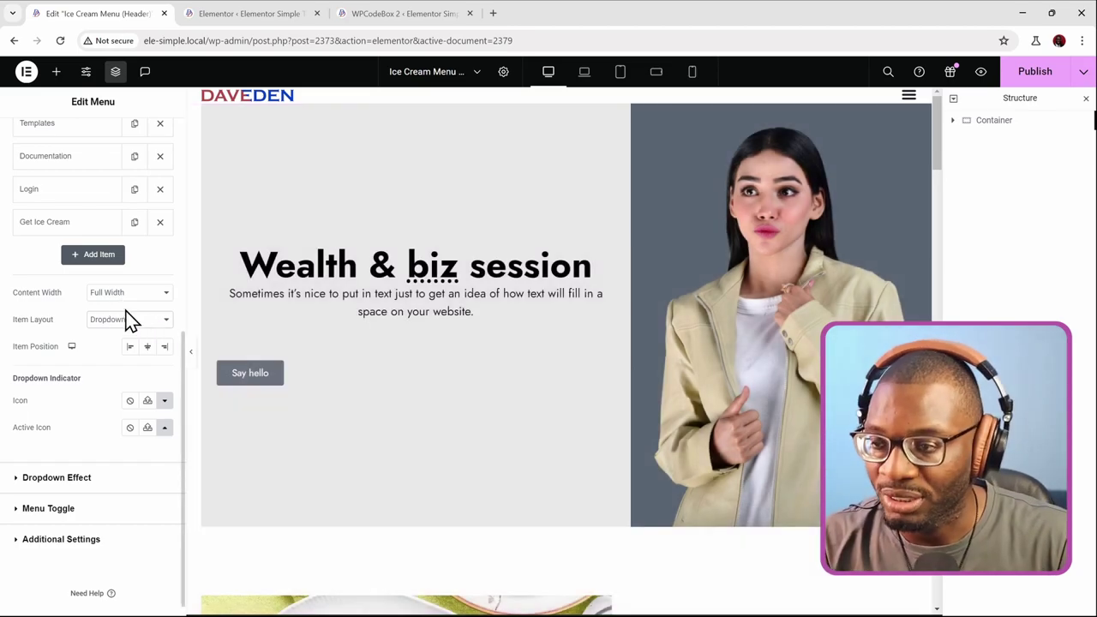
click(130, 319)
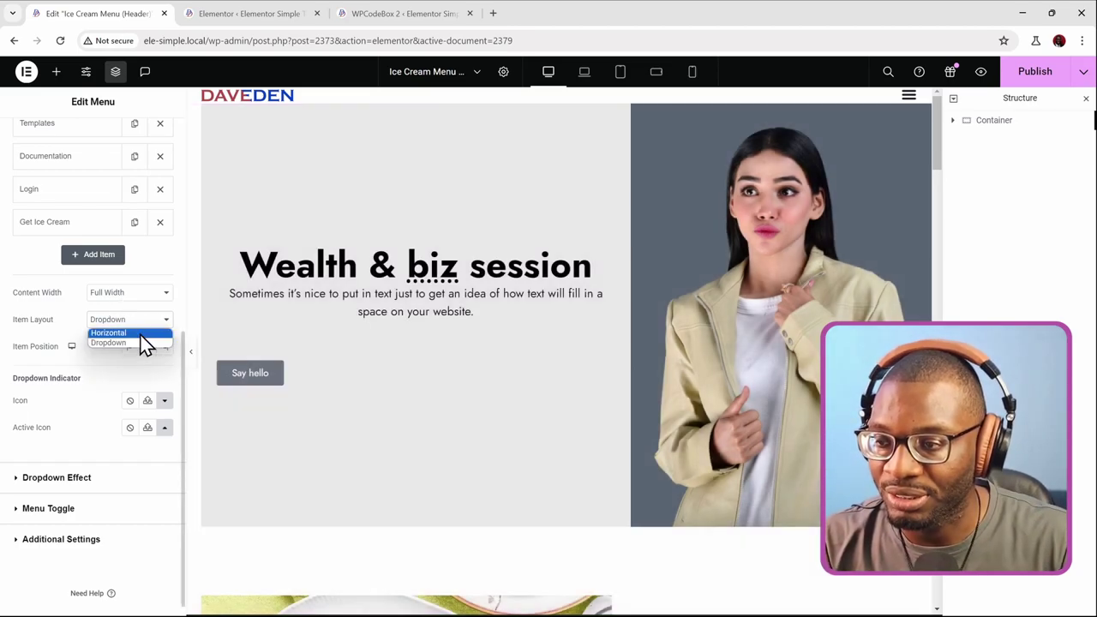
click(141, 334)
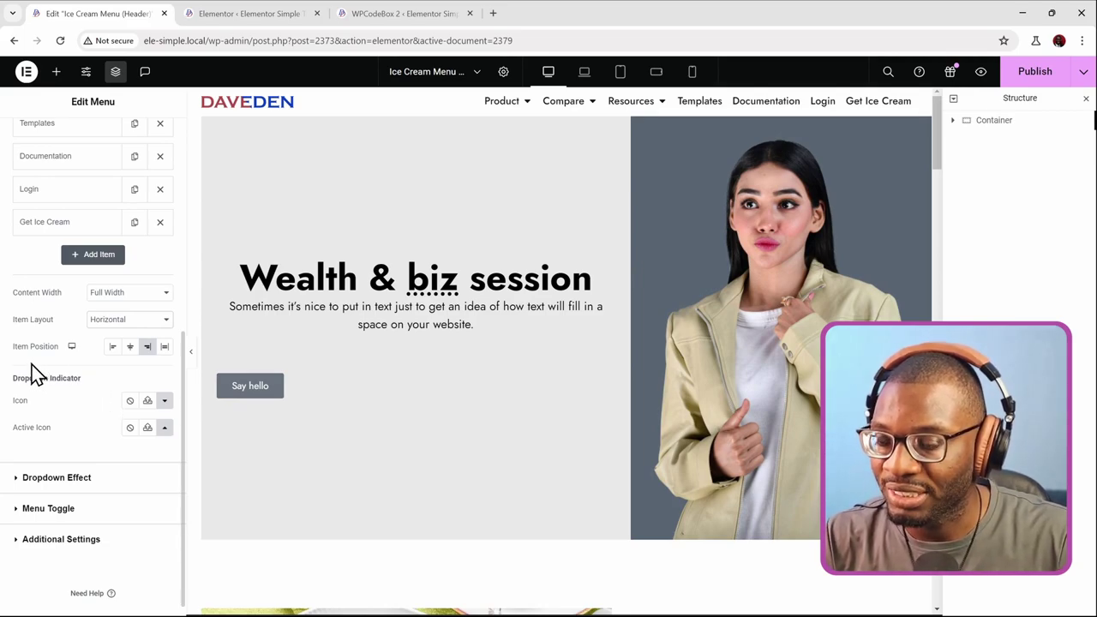
Step: Try the Centre and Start item positions for the menu, and return the items to the end position
click(130, 352)
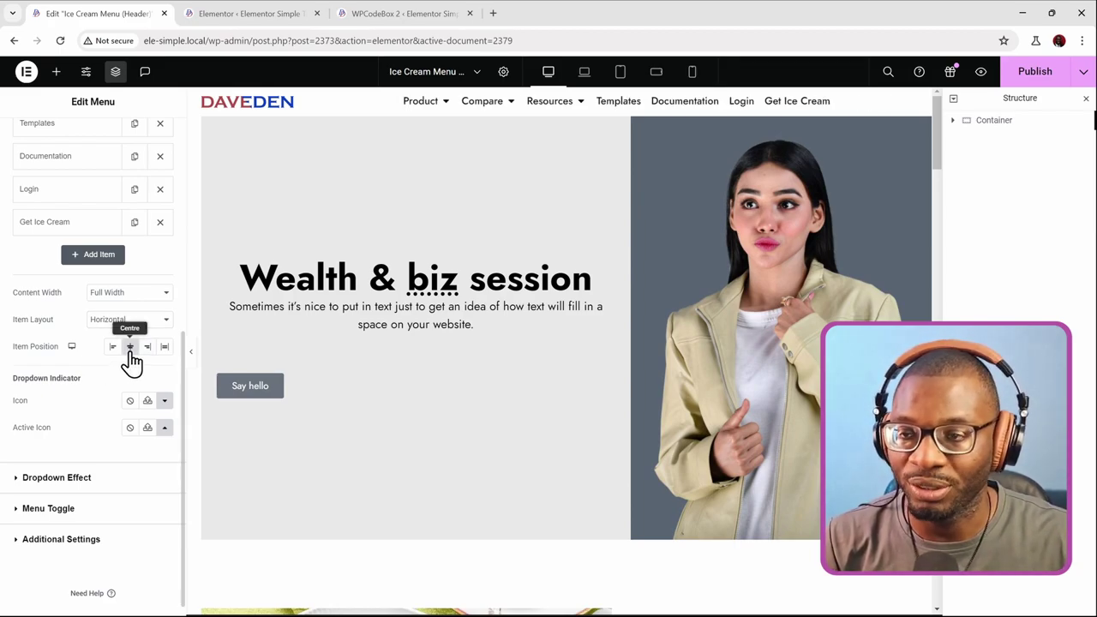
click(113, 352)
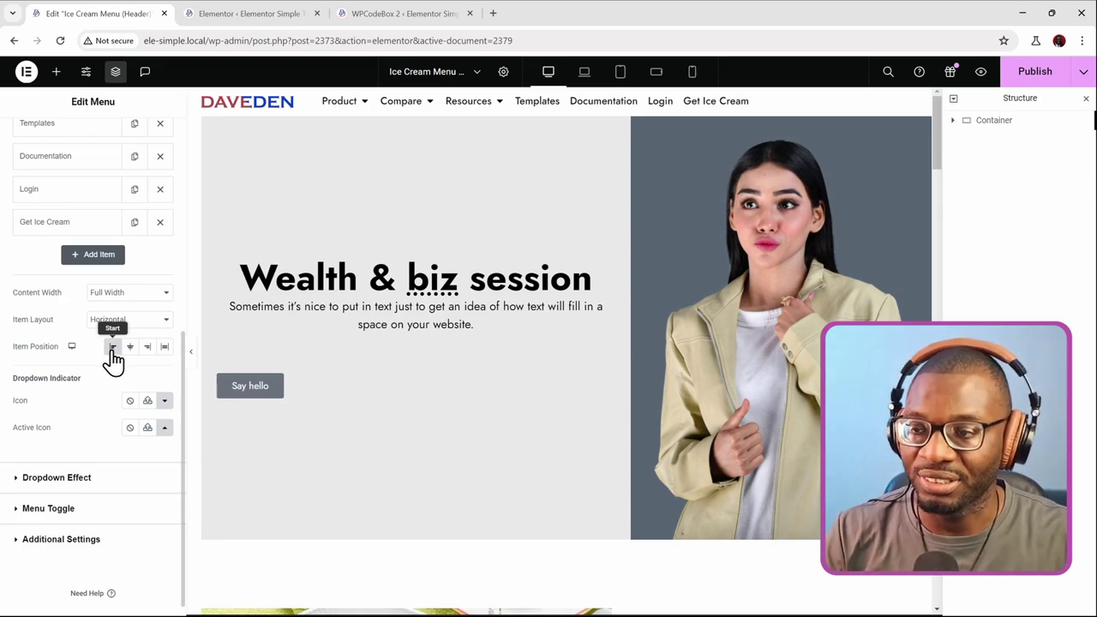
click(146, 347)
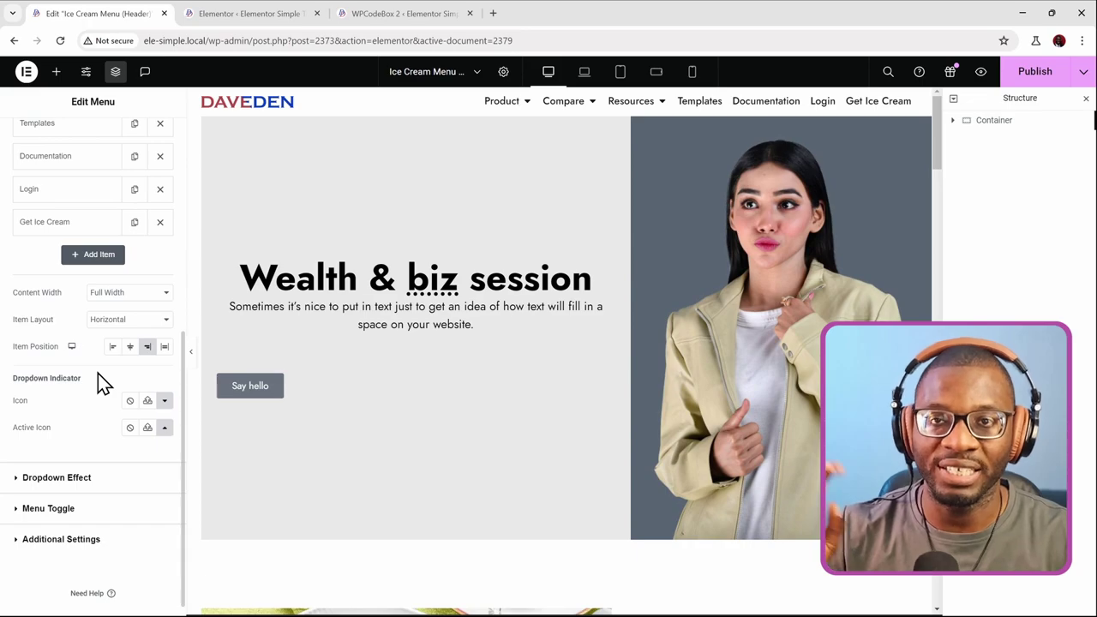
mouse_move(71, 350)
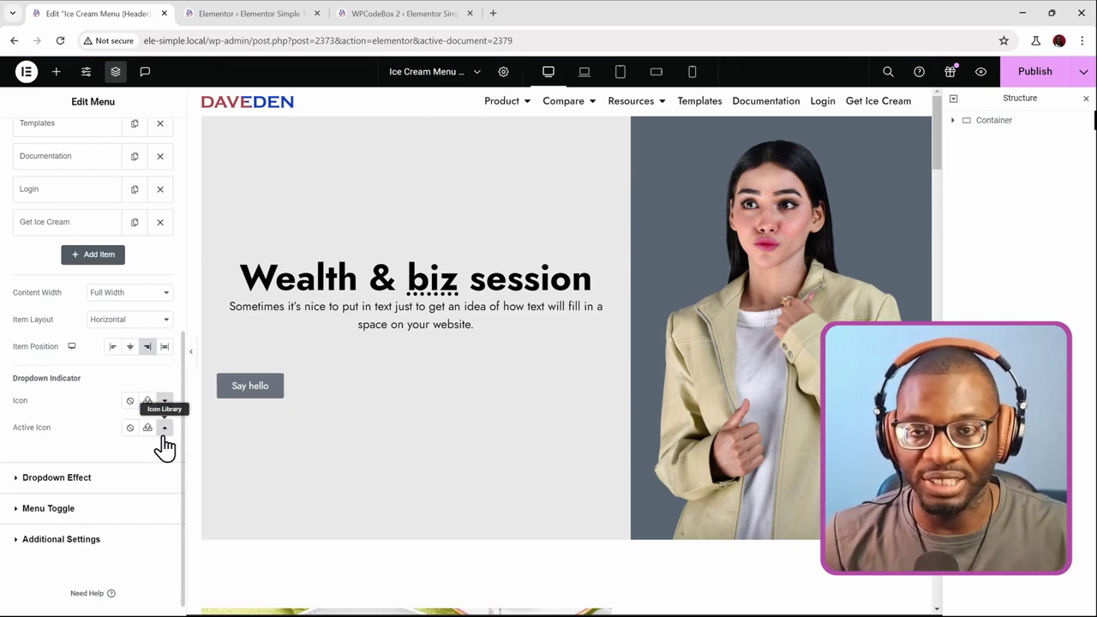
Step: Try opening the menu's dropdowns on Click in the dropdown effect settings, and return the trigger to Hover
scroll(120, 441, down, 1)
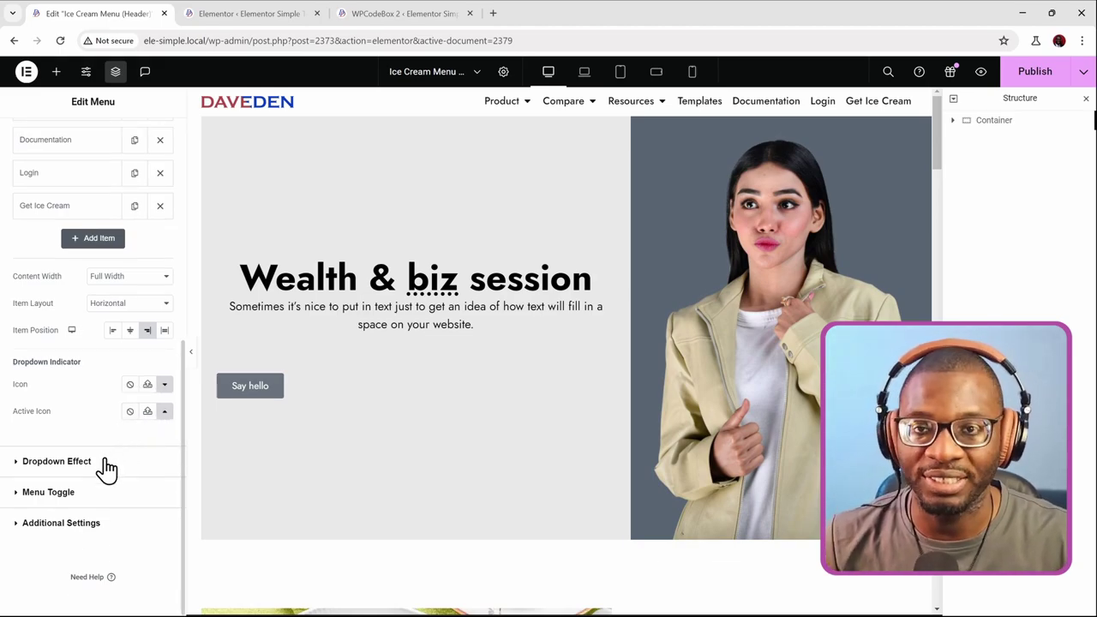
click(106, 464)
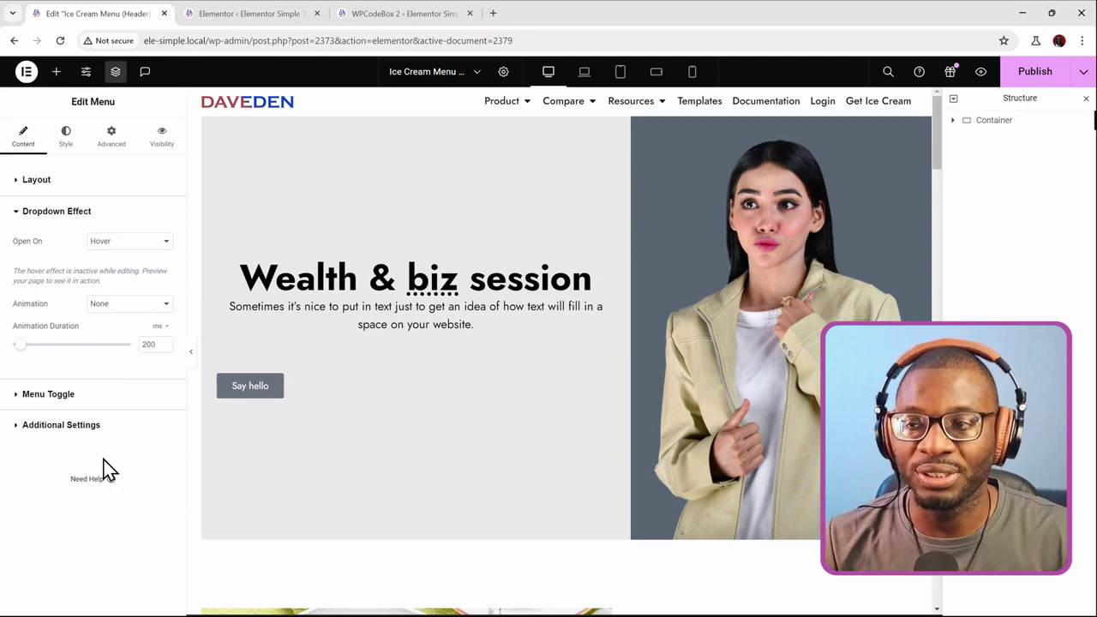
click(106, 253)
click(98, 264)
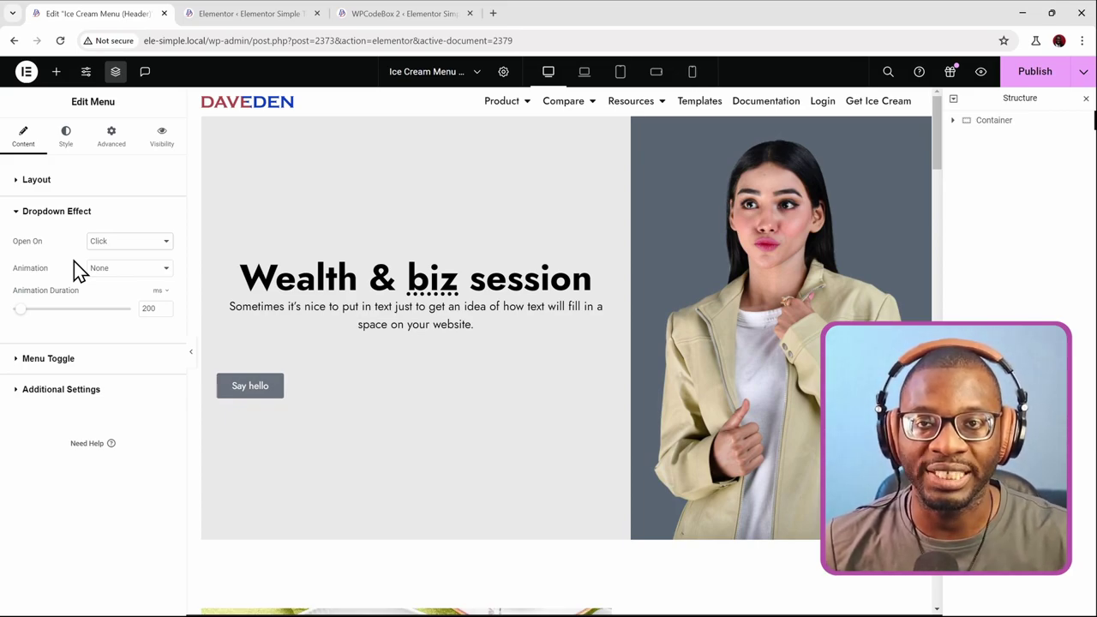
click(155, 251)
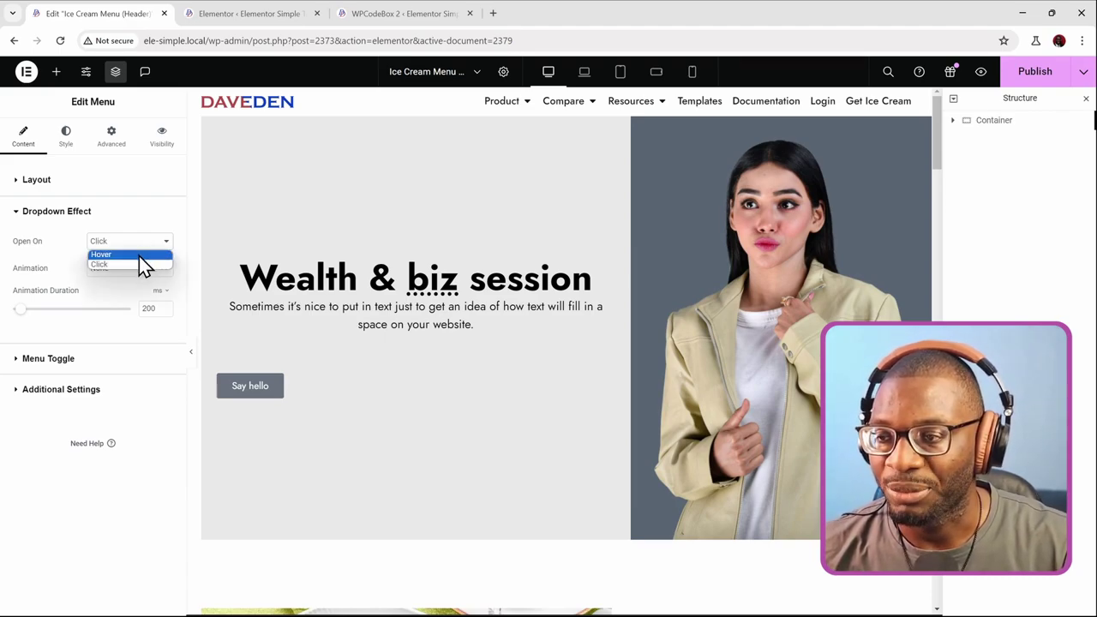
click(142, 264)
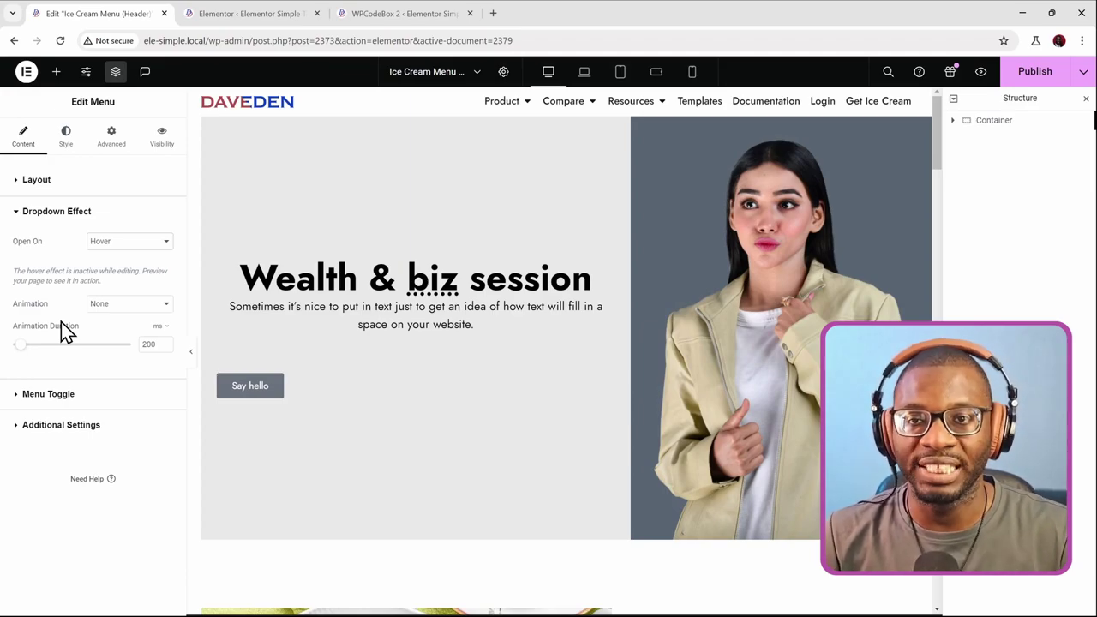
Step: Set the dropdown animation to Fade in and publish the header
click(107, 308)
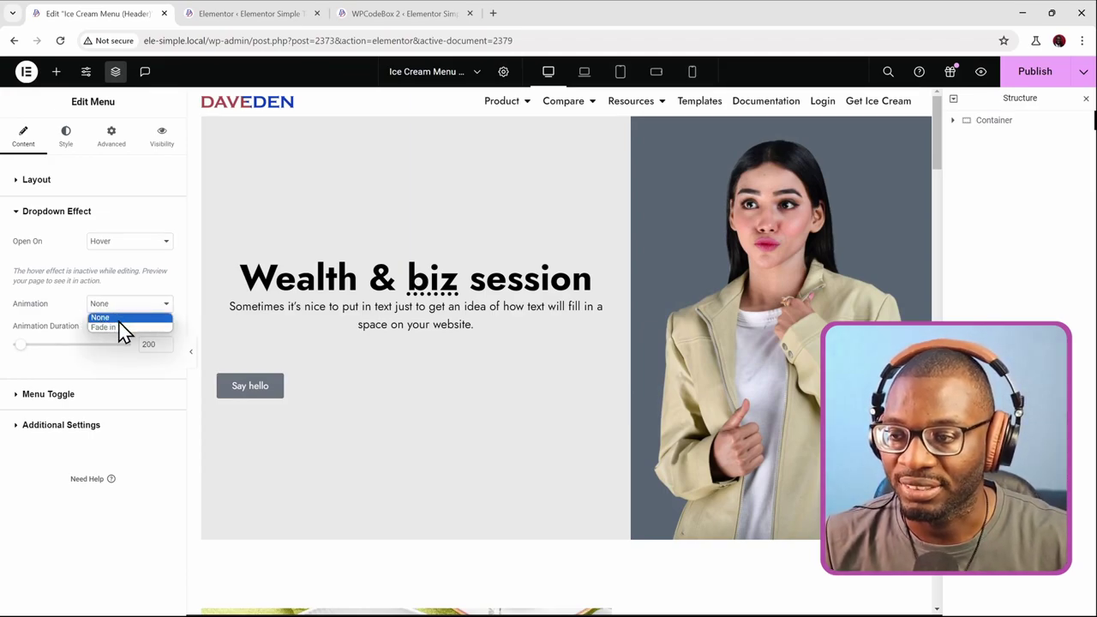
click(105, 328)
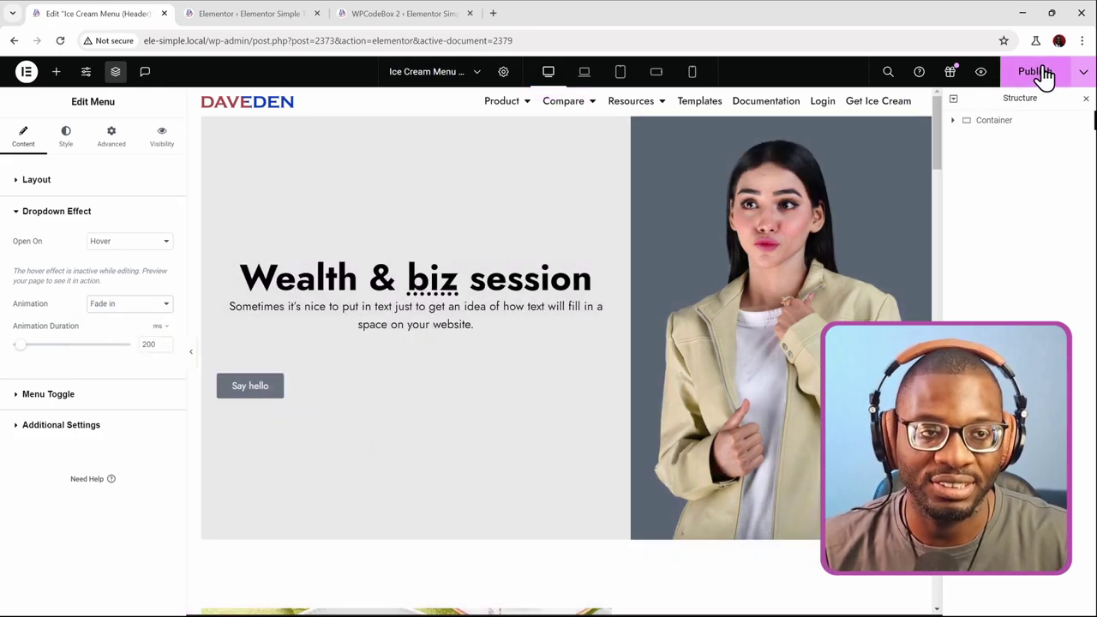
click(1037, 74)
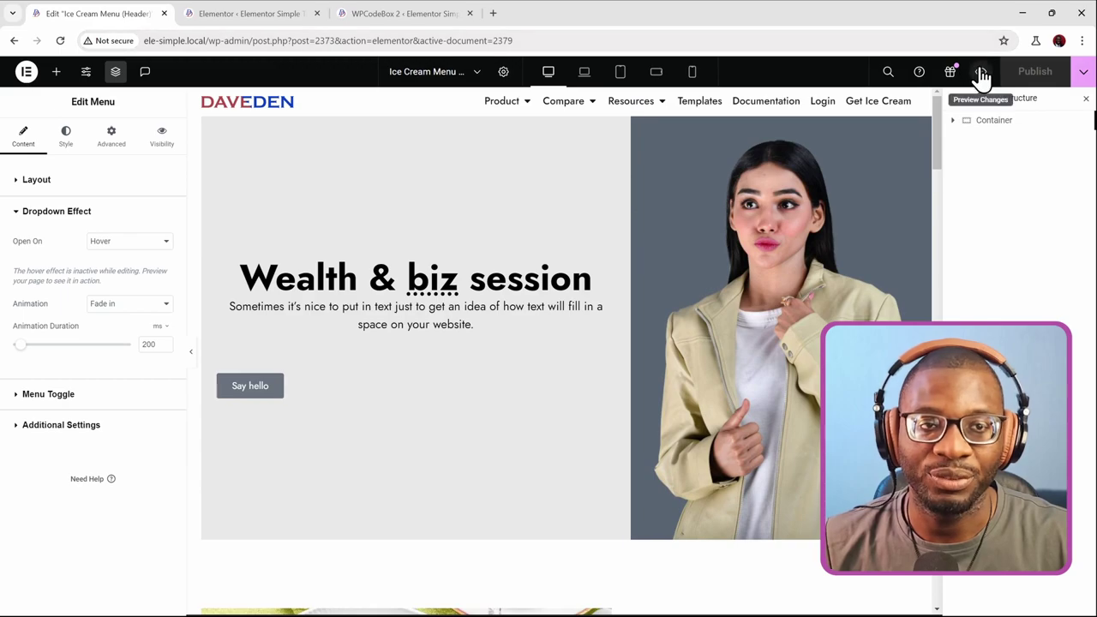
Step: Preview the page and check how the Compare and Product dropdowns open
click(980, 71)
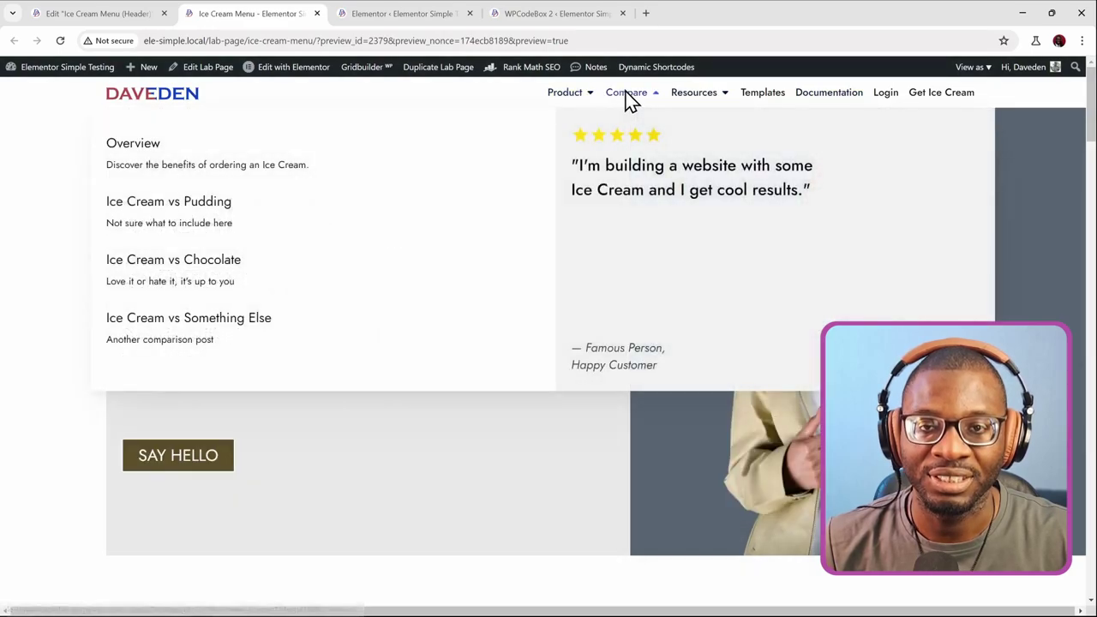
mouse_move(583, 94)
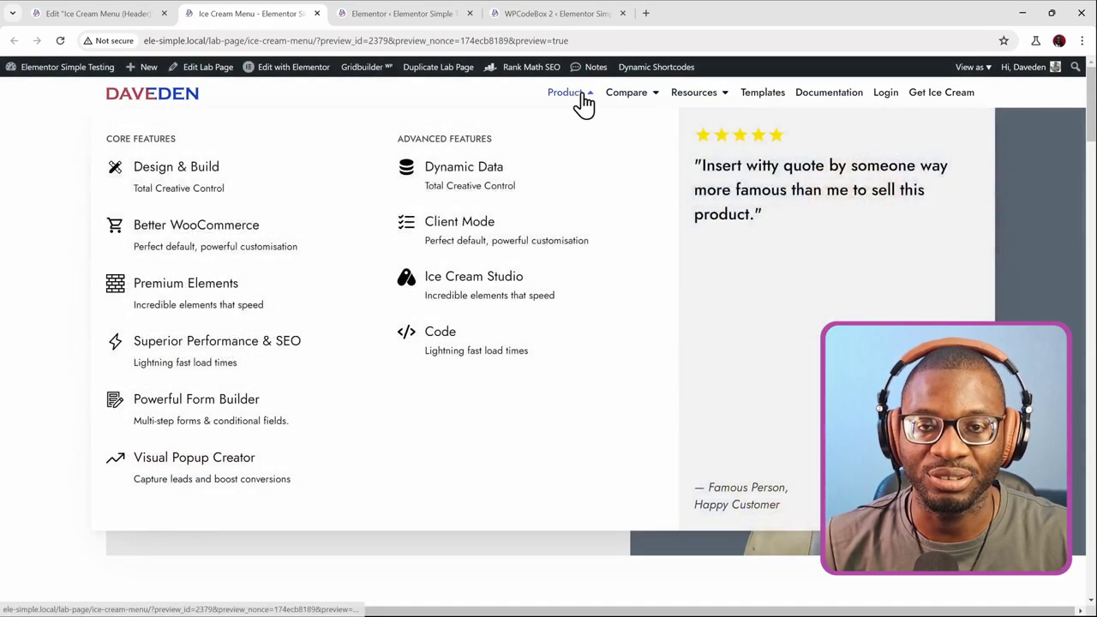
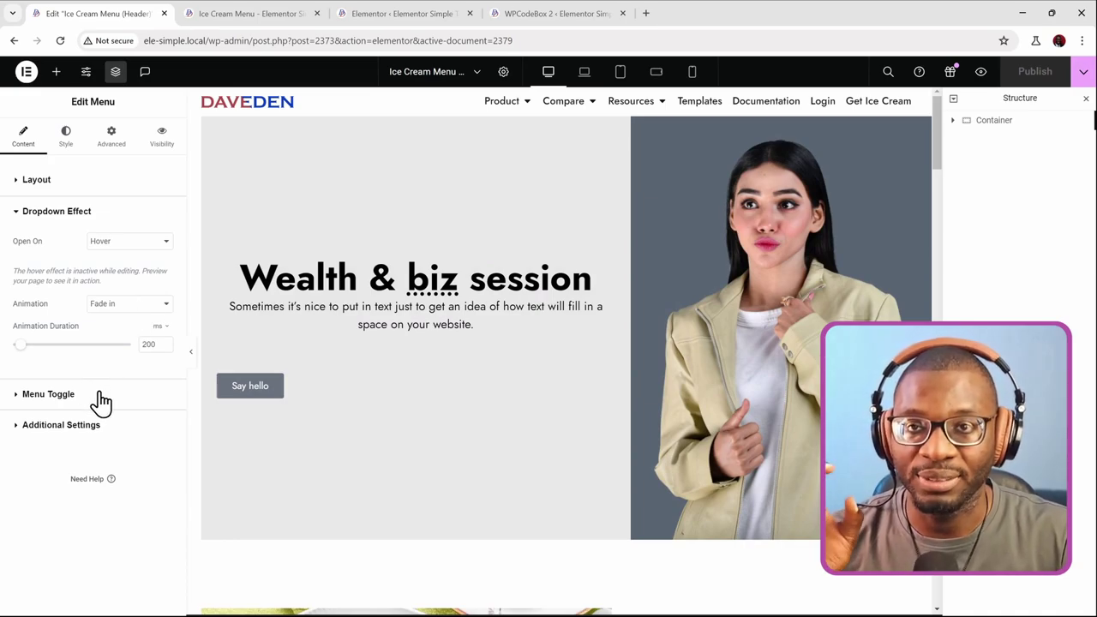
Step: In tablet portrait view, try centre and start alignment for the menu toggle, return it to the end, and go back to desktop view
click(99, 396)
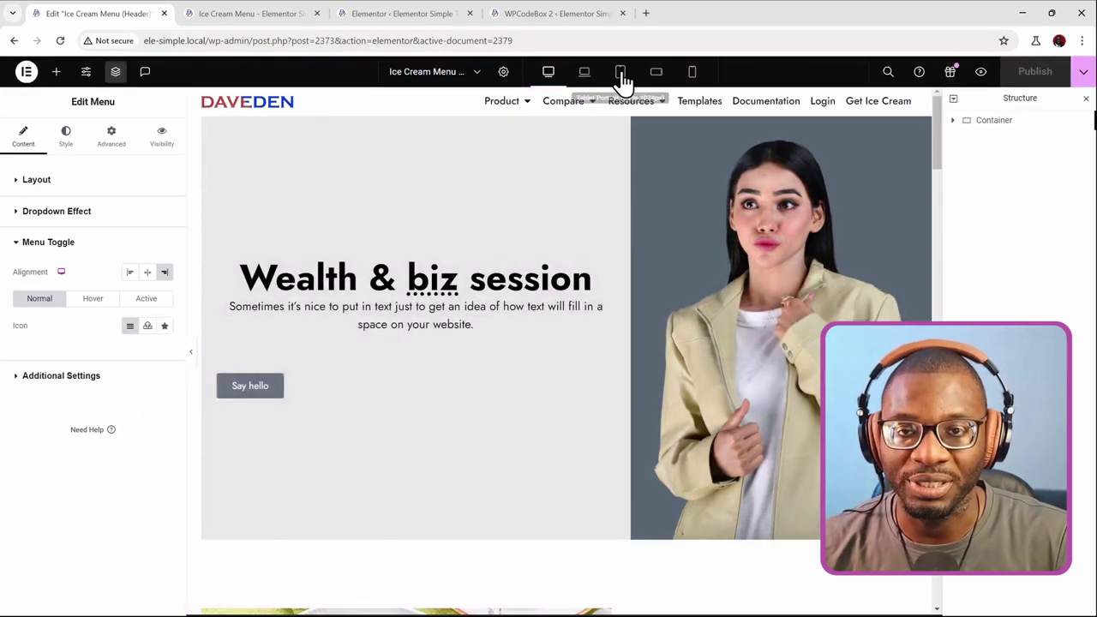
click(619, 72)
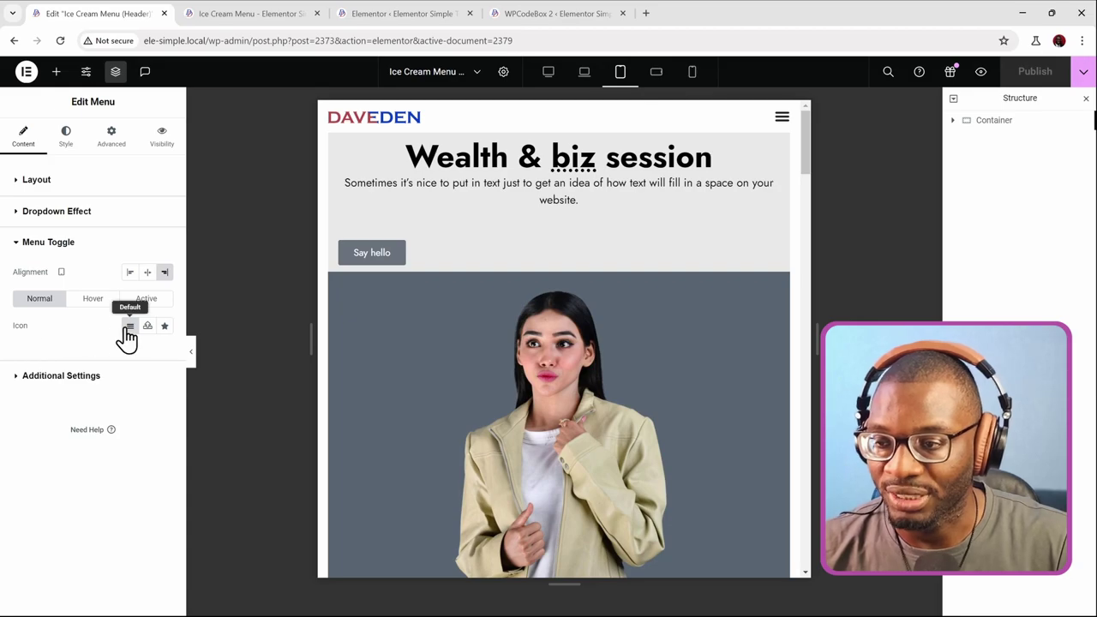
click(145, 273)
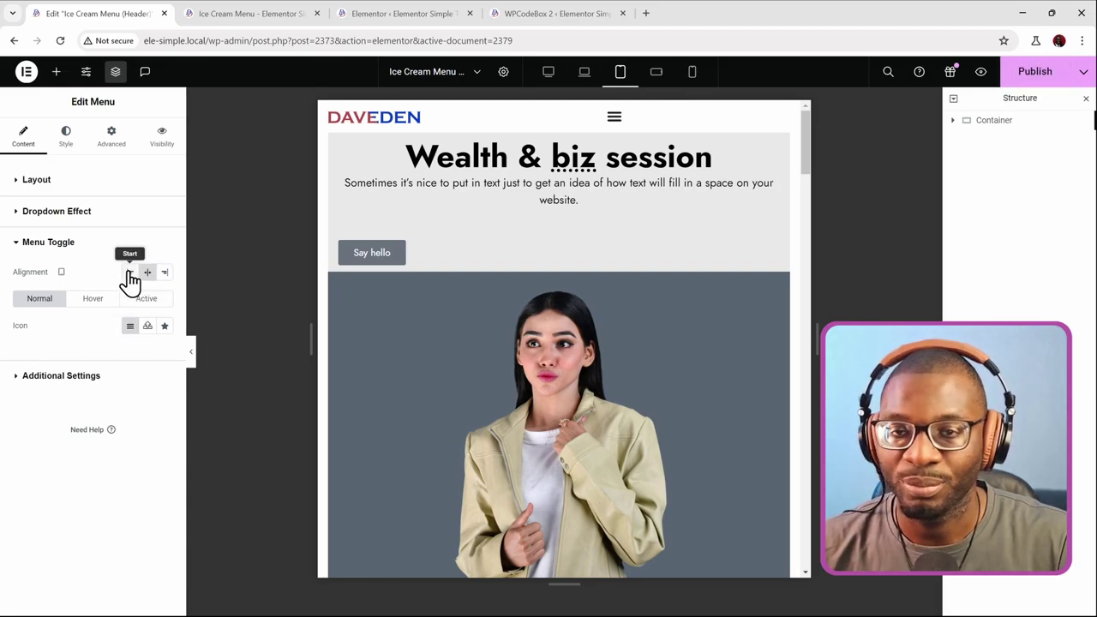
click(129, 273)
click(166, 273)
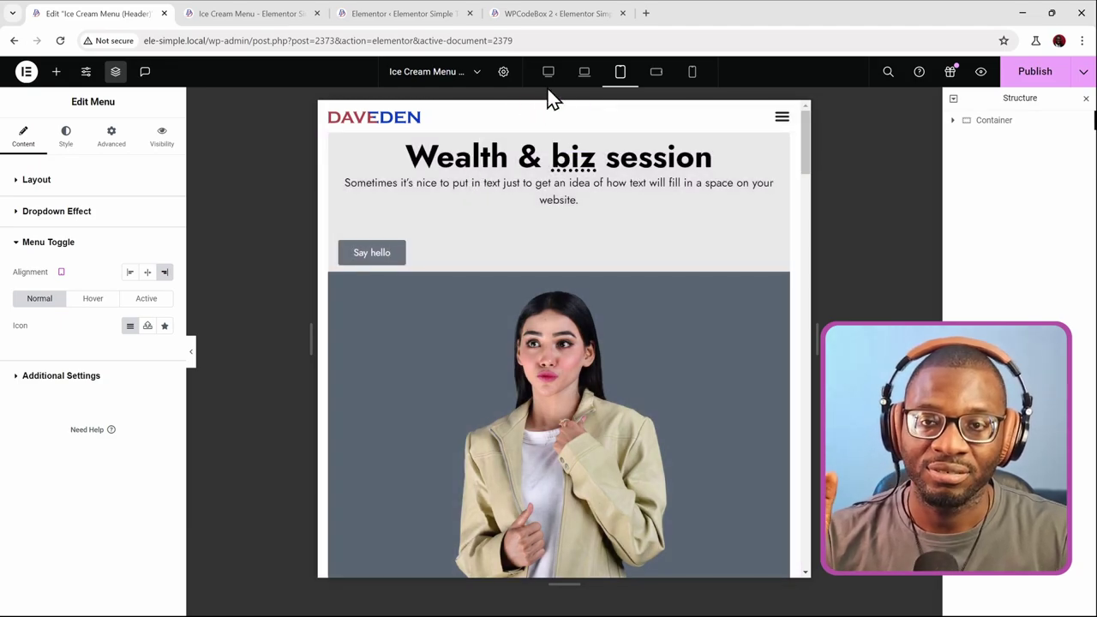
click(549, 74)
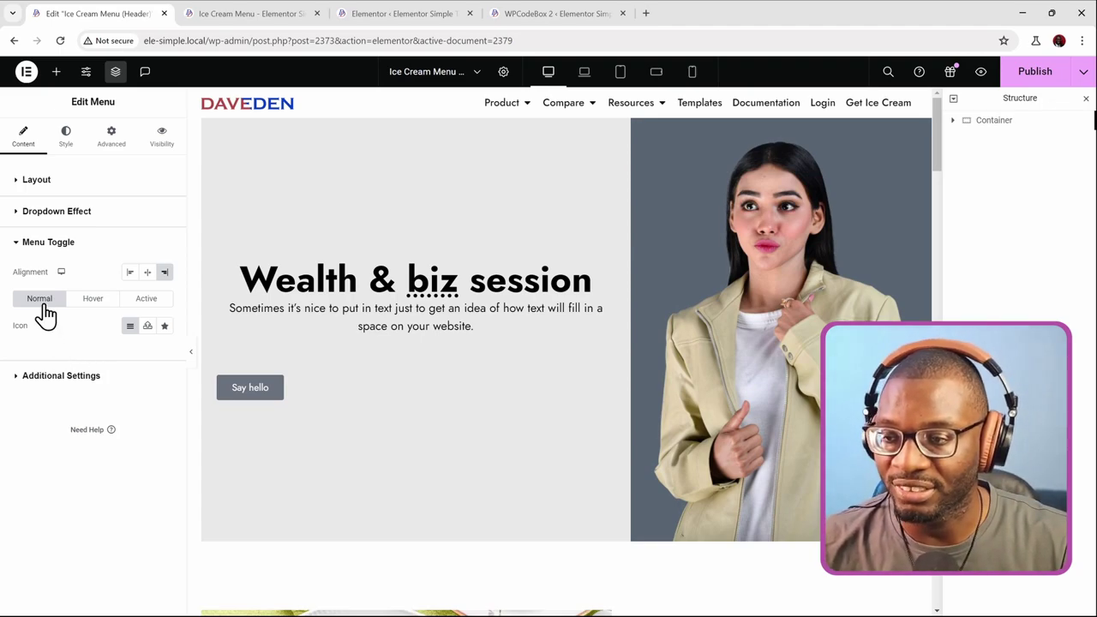
Step: Examine the menu toggle's Active and Hover options and the menu's horizontal scroll and breakpoint settings
click(149, 304)
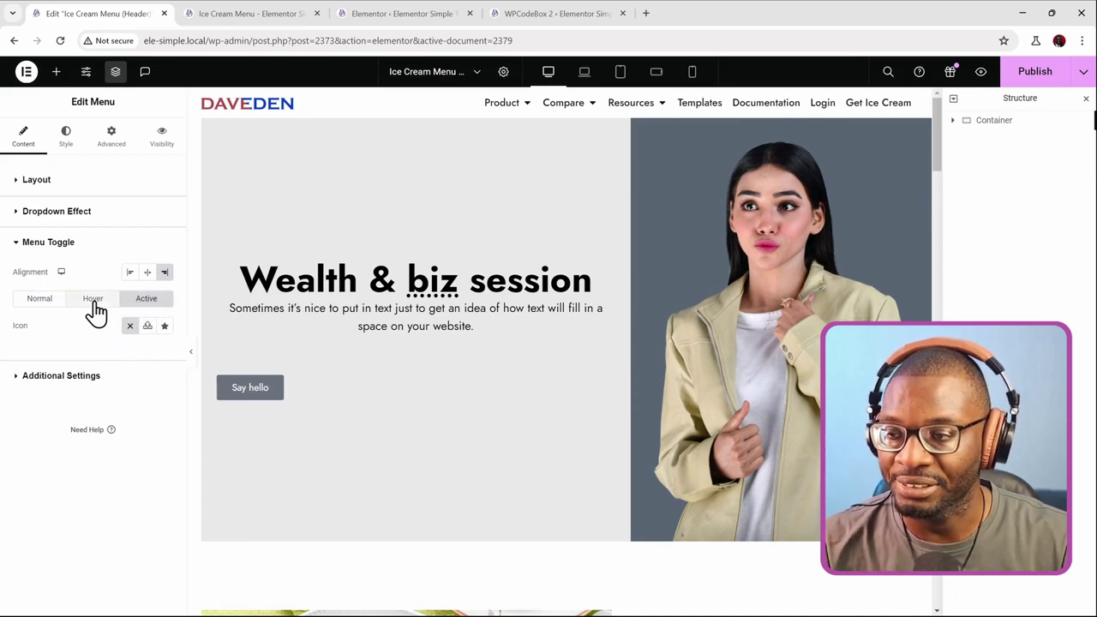
click(95, 310)
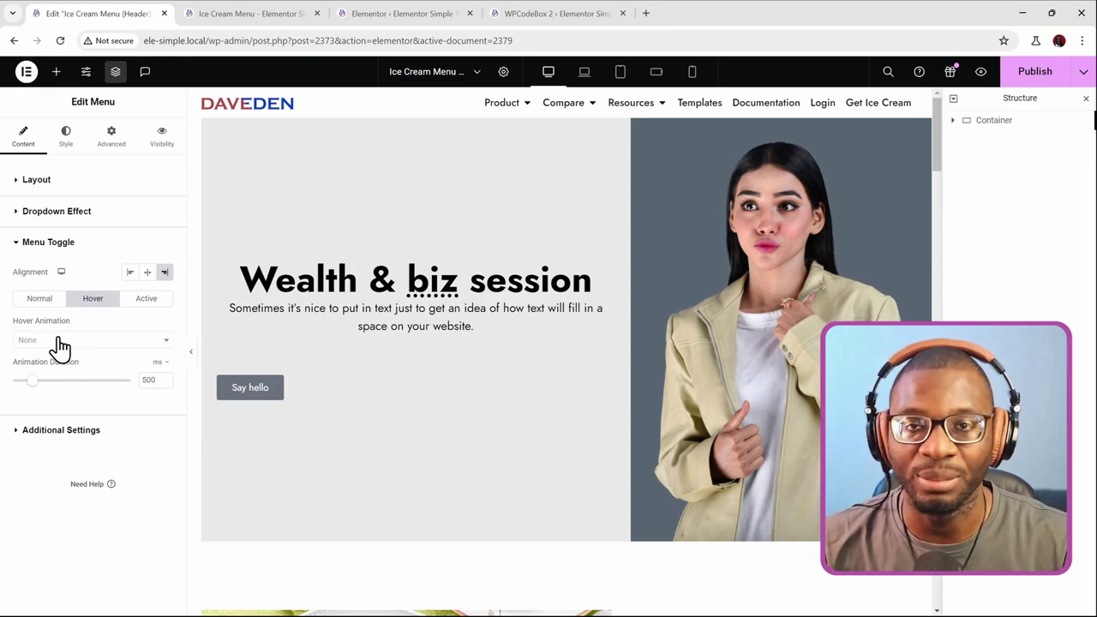
click(101, 433)
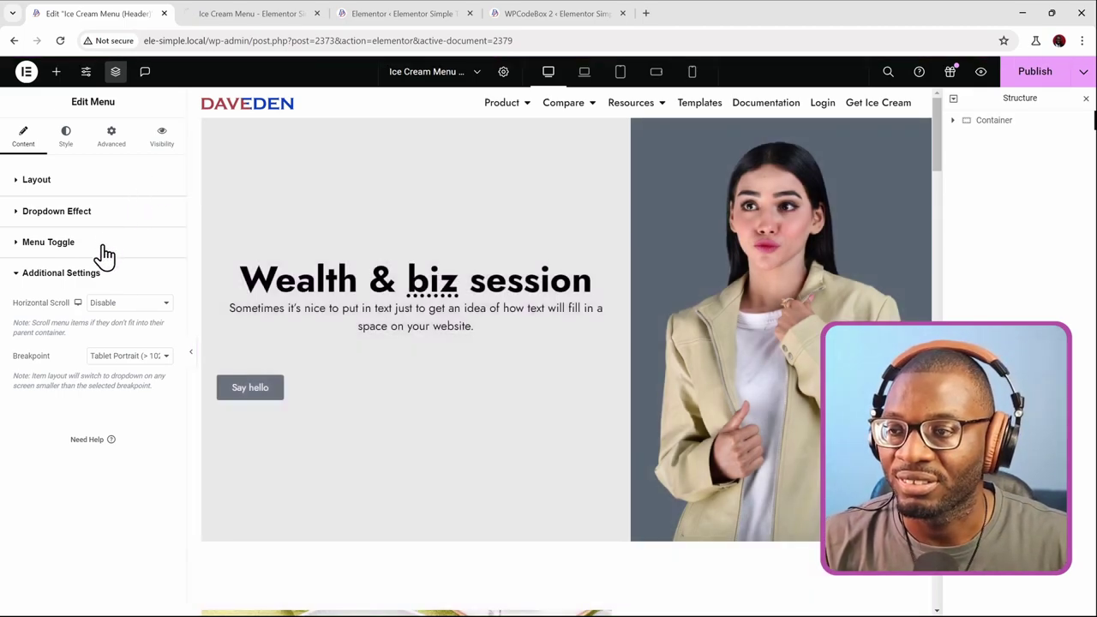
Step: In the menu items' style settings, set the dropdown's distance from content to 0 px with the Product dropdown open
click(82, 144)
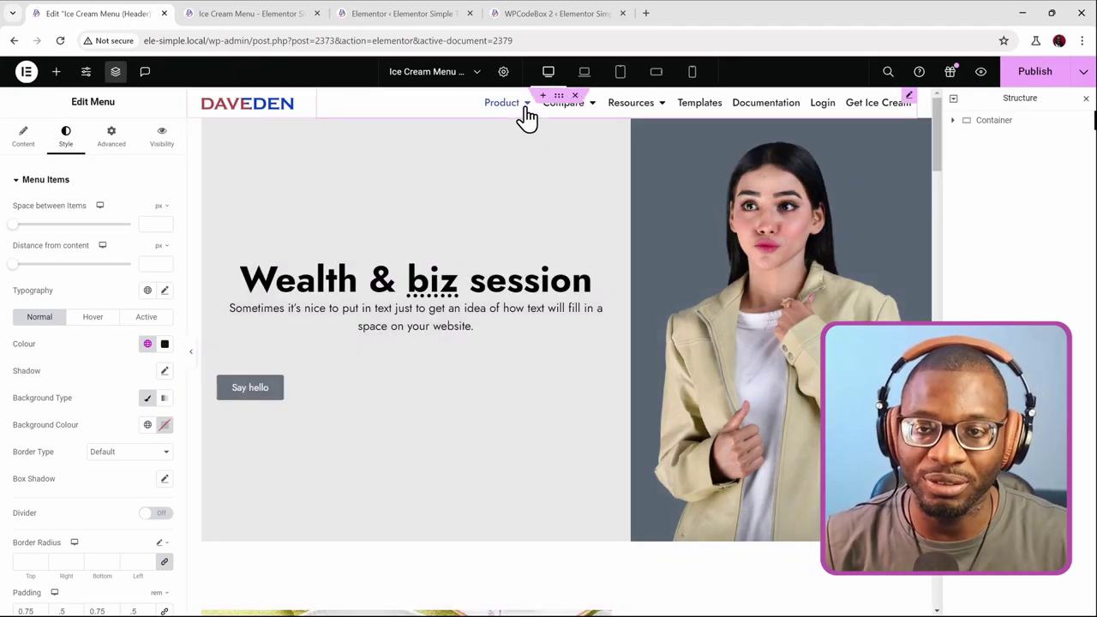
mouse_move(521, 115)
mouse_move(13, 265)
mouse_down()
mouse_move(90, 269)
mouse_move(9, 265)
mouse_up()
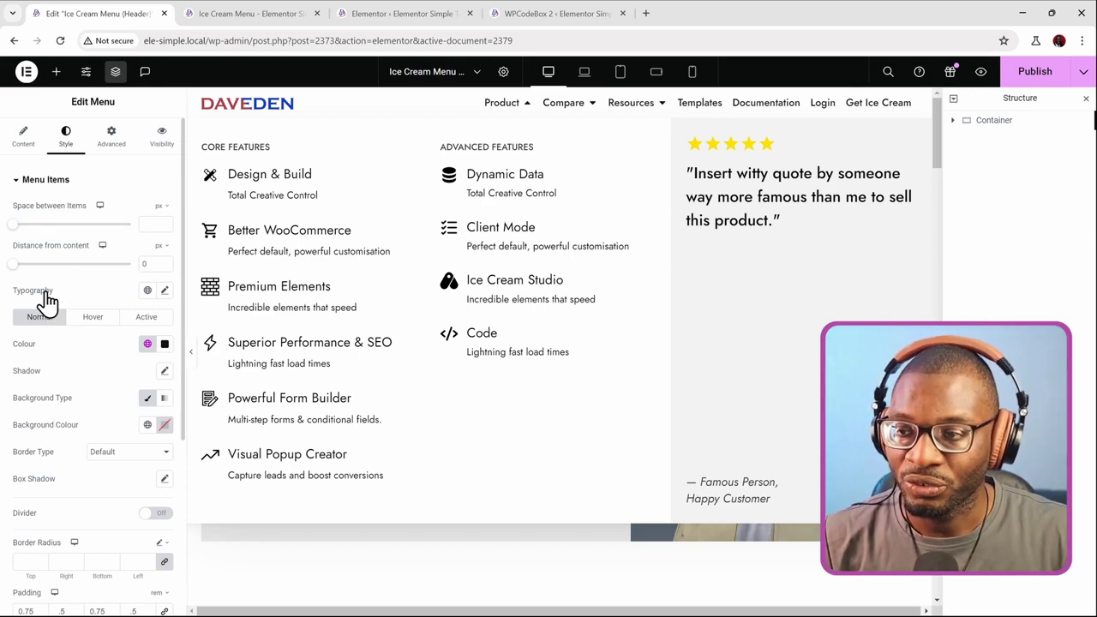
Step: Examine the Active and Hover state styling of the menu items
click(130, 319)
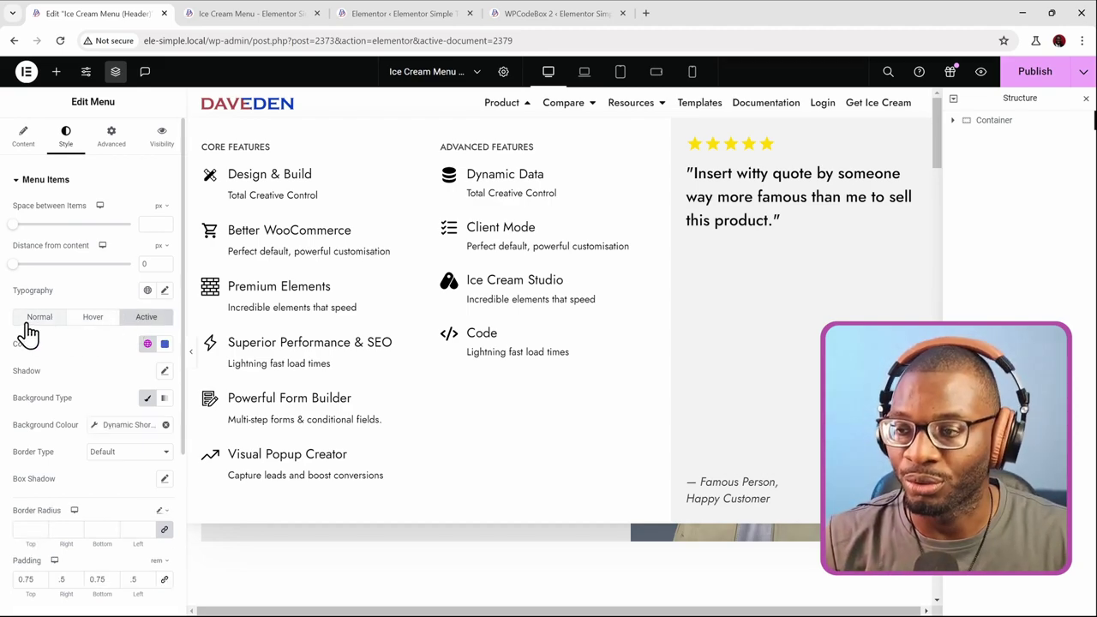
click(93, 322)
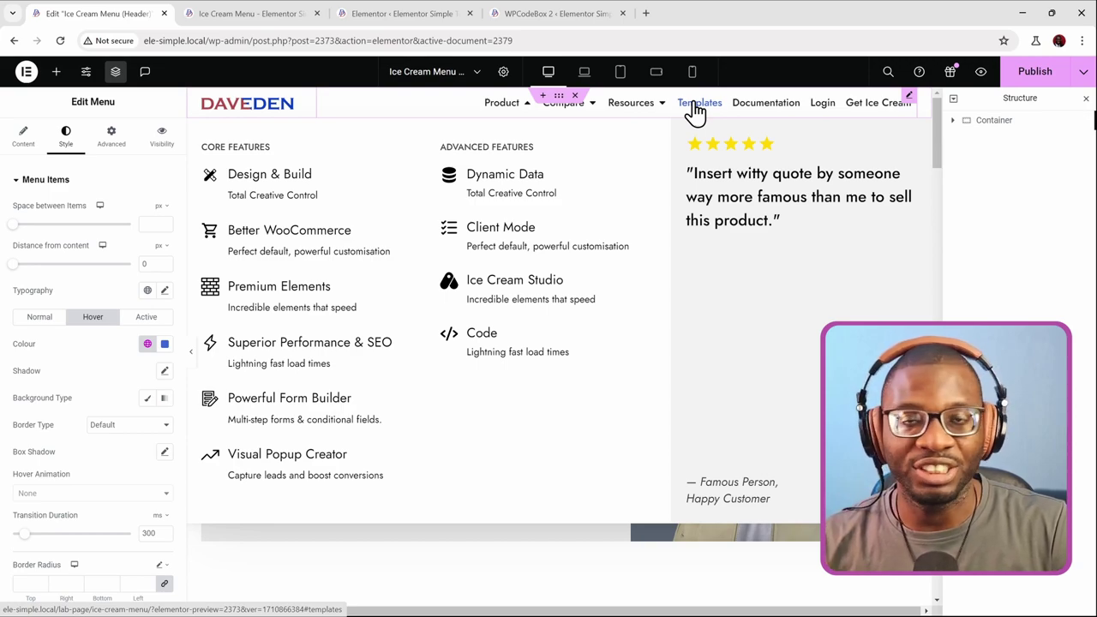
Step: Examine the Normal state styling of the menu items, including their divider, border radius and padding settings
click(55, 324)
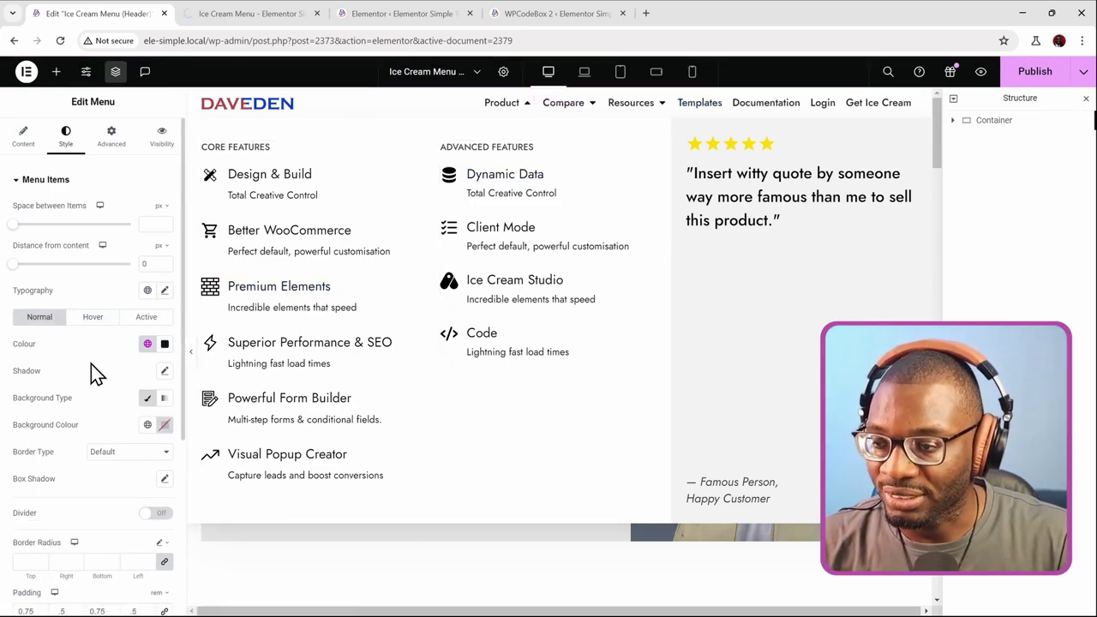
scroll(64, 420, down, 3)
scroll(78, 421, up, 2)
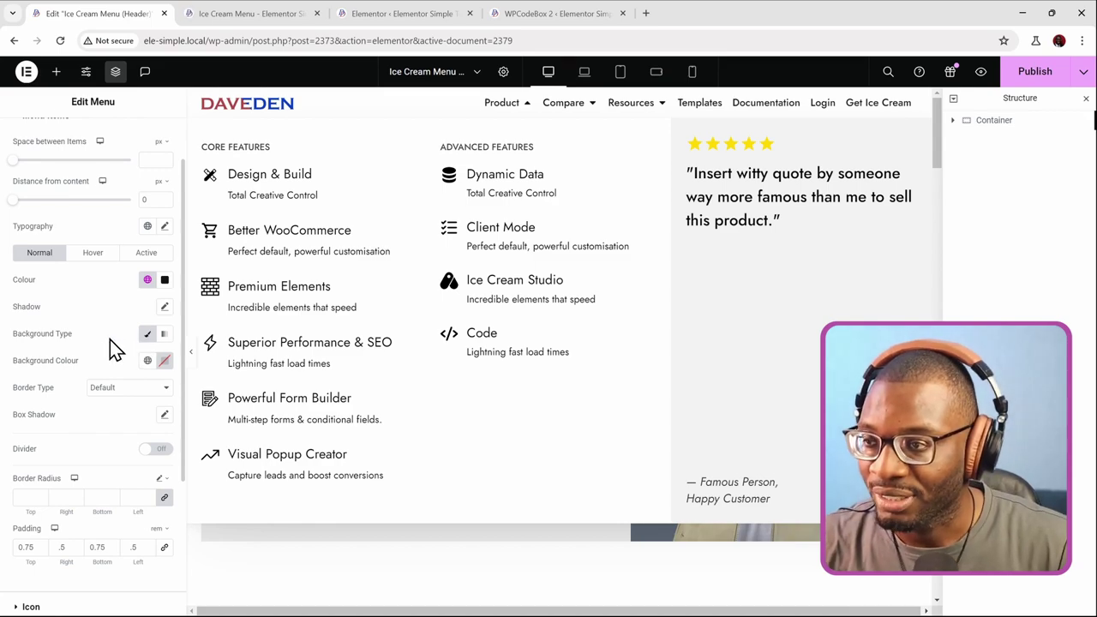
scroll(51, 387, down, 3)
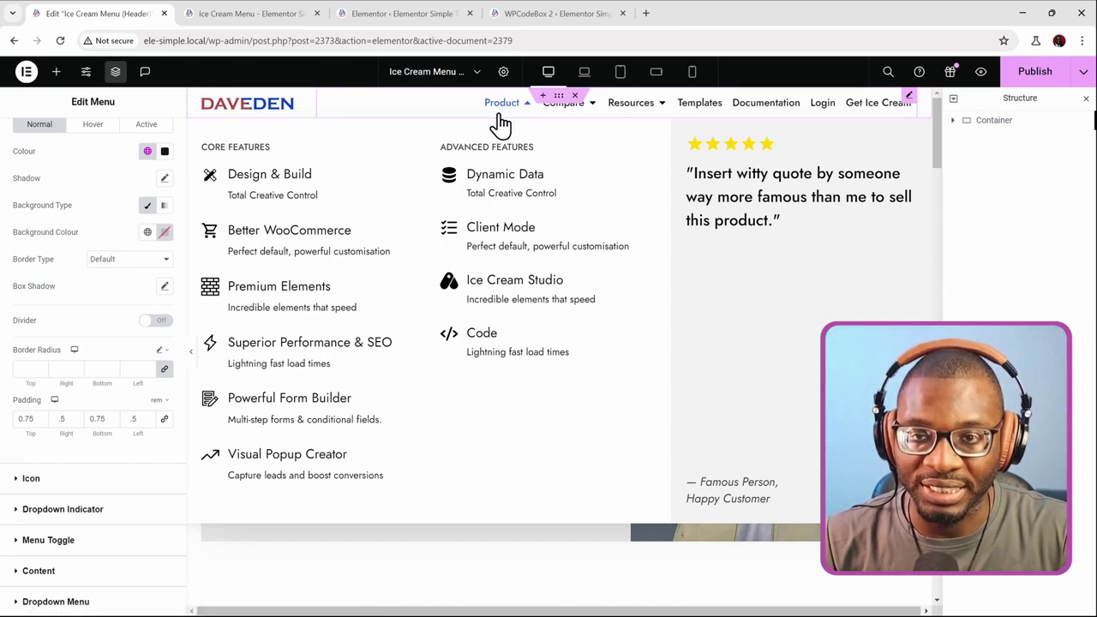
text(0.75)
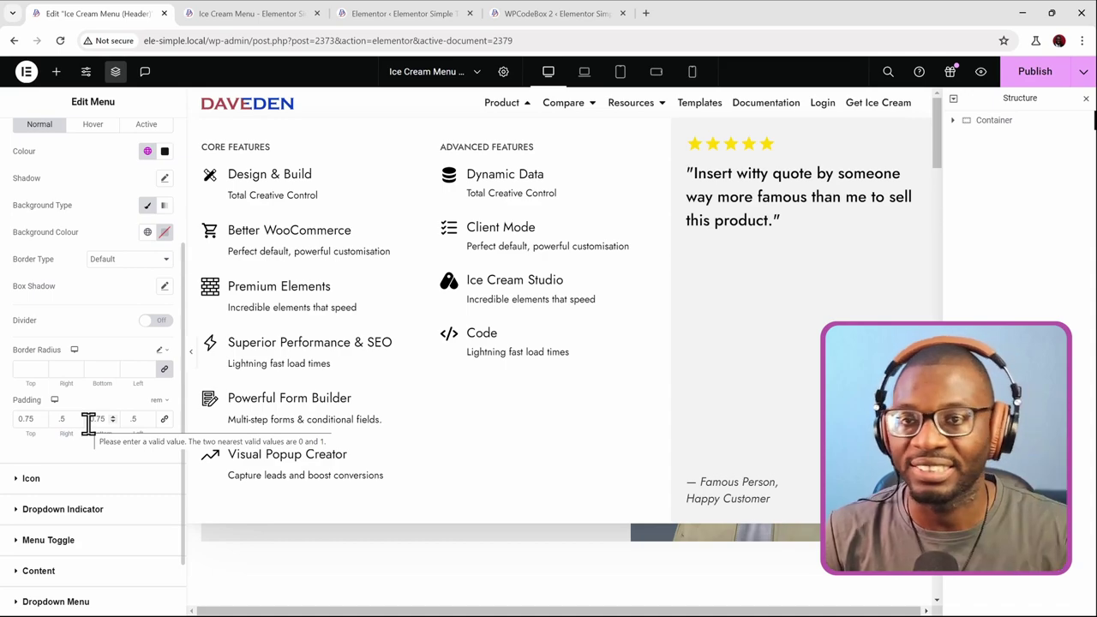
scroll(118, 482, down, 1)
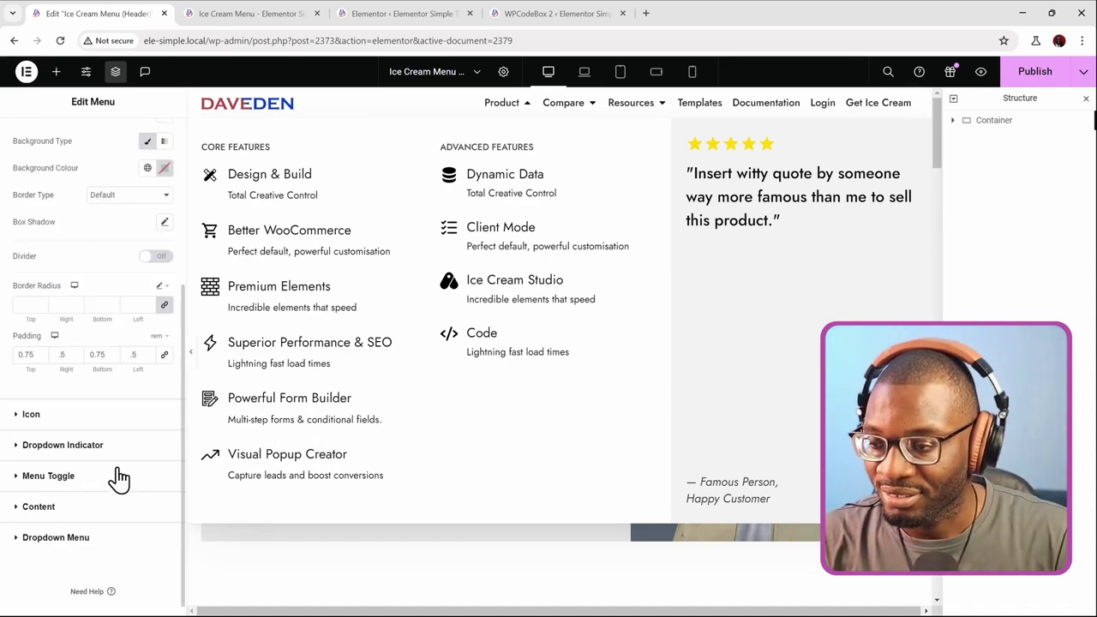
Step: Examine the style settings for the icon, dropdown indicator and menu toggle, viewing the toggle in tablet portrait view
click(90, 423)
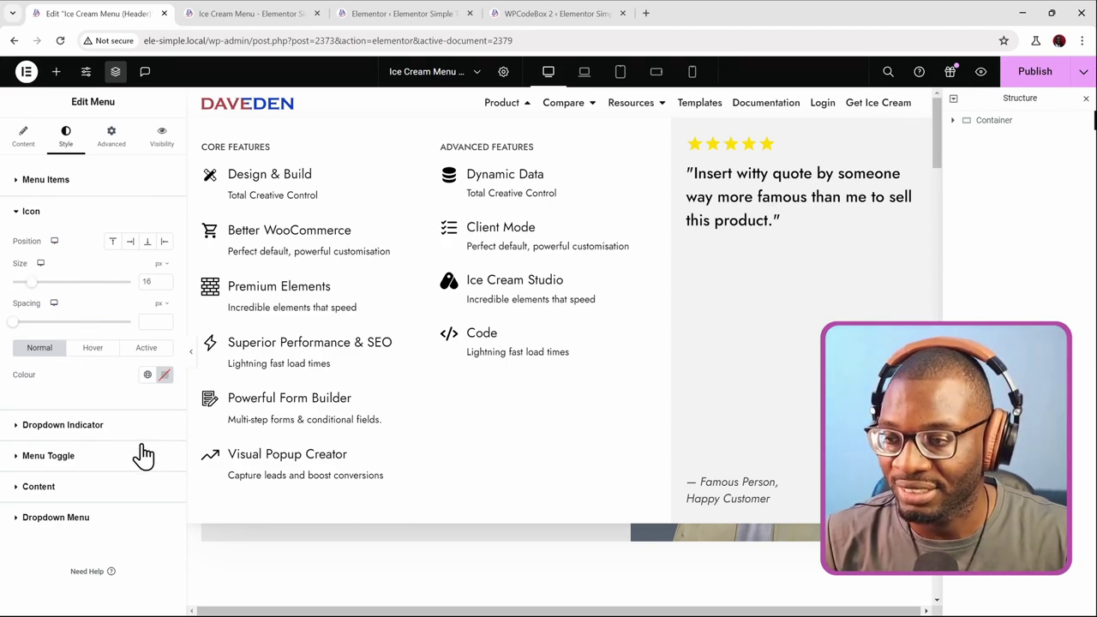
click(89, 433)
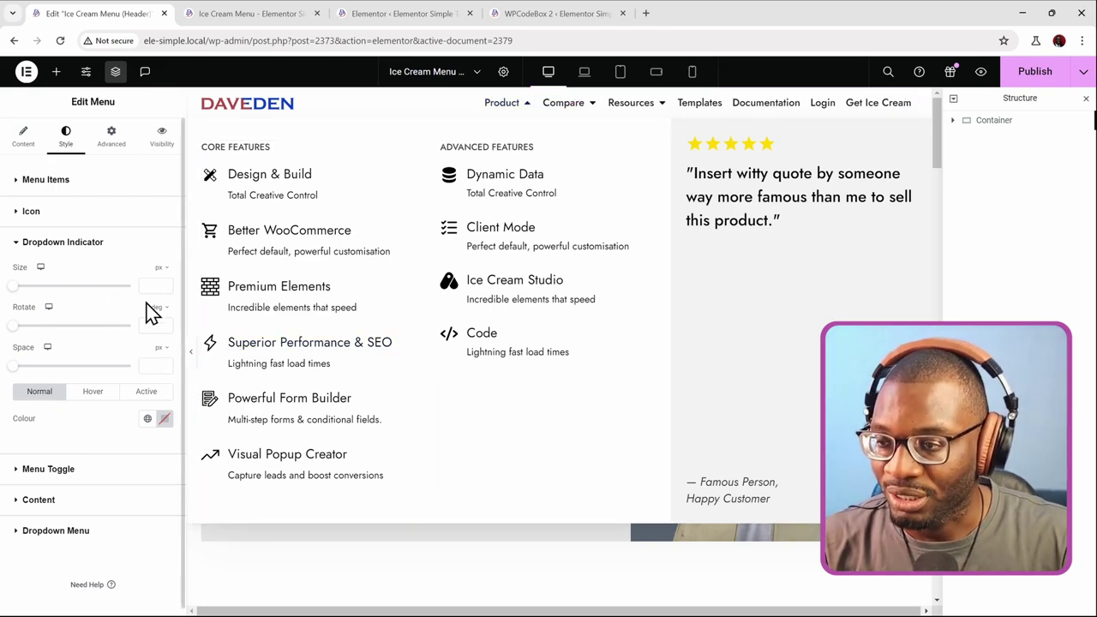
click(97, 476)
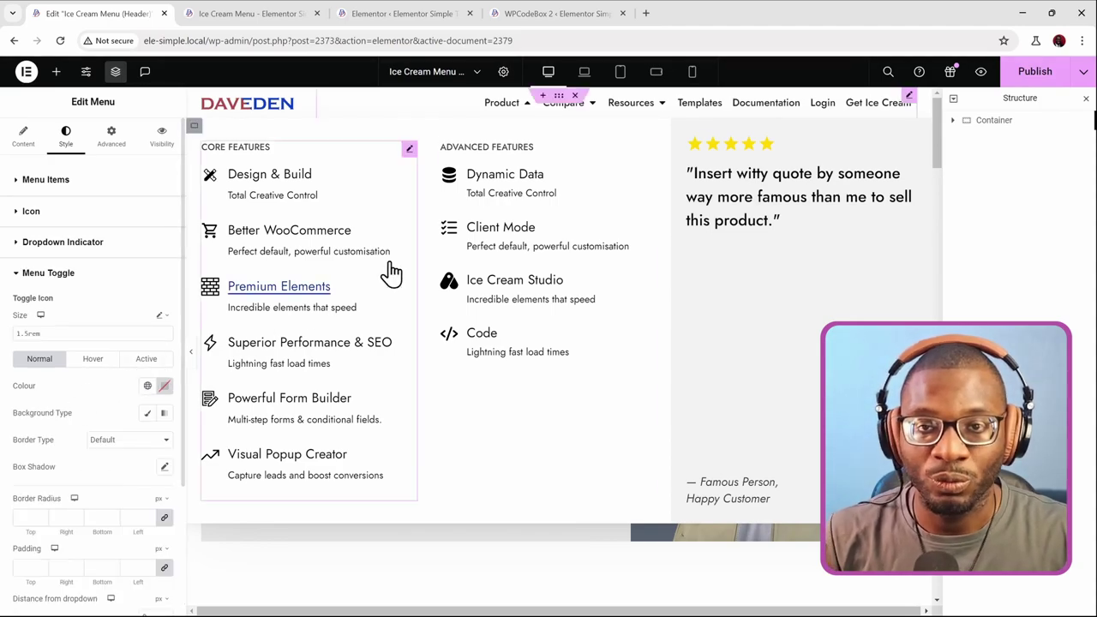
click(624, 82)
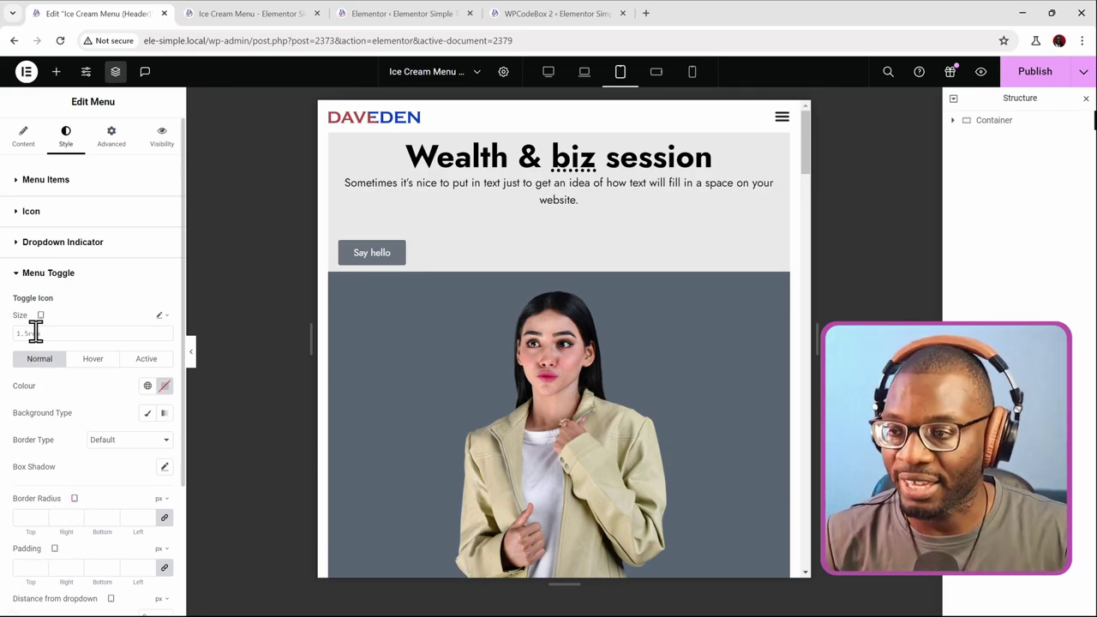
click(77, 274)
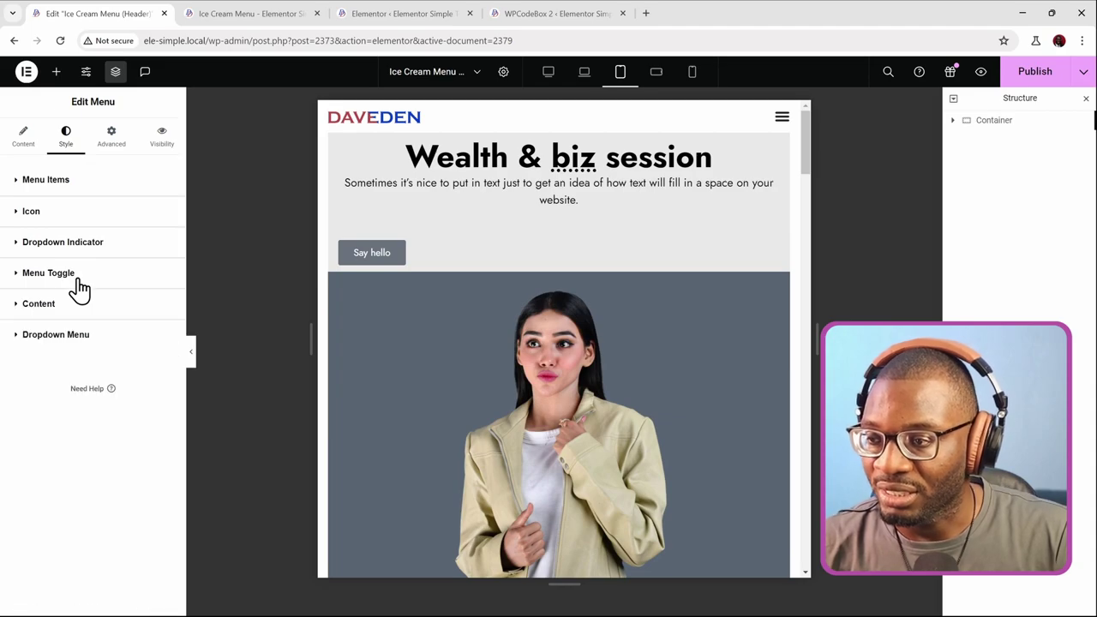
Step: Examine the Dropdown Menu's item and box style settings, and return to desktop view
click(78, 338)
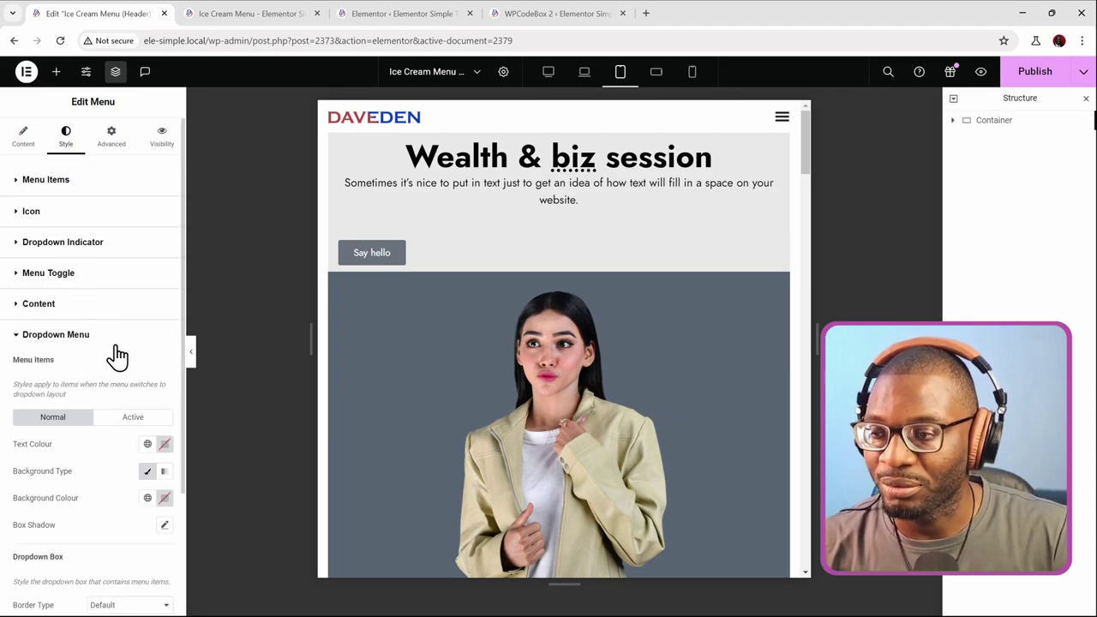
scroll(98, 394, down, 3)
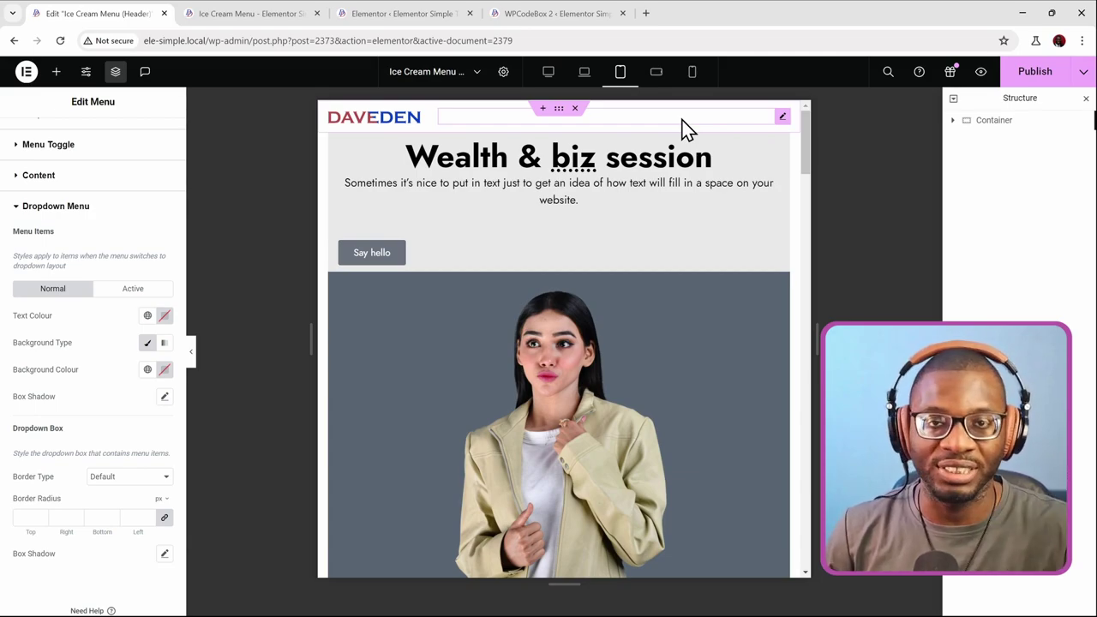
click(550, 75)
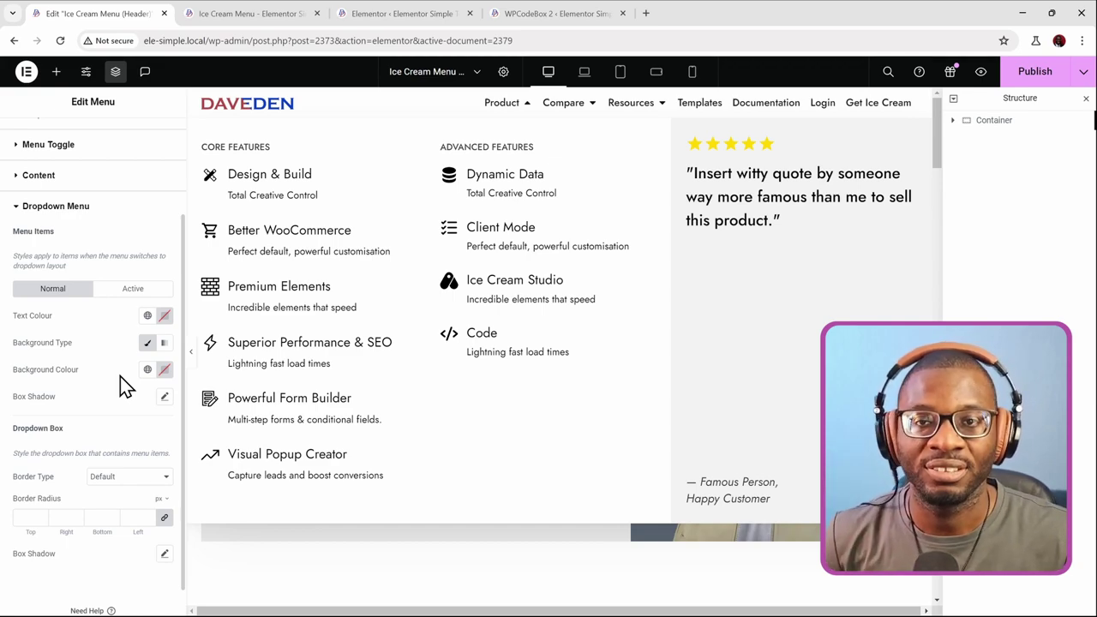
Step: Publish the Ice Cream Menu header, preview the page and select its address without the preview parameters
click(1035, 77)
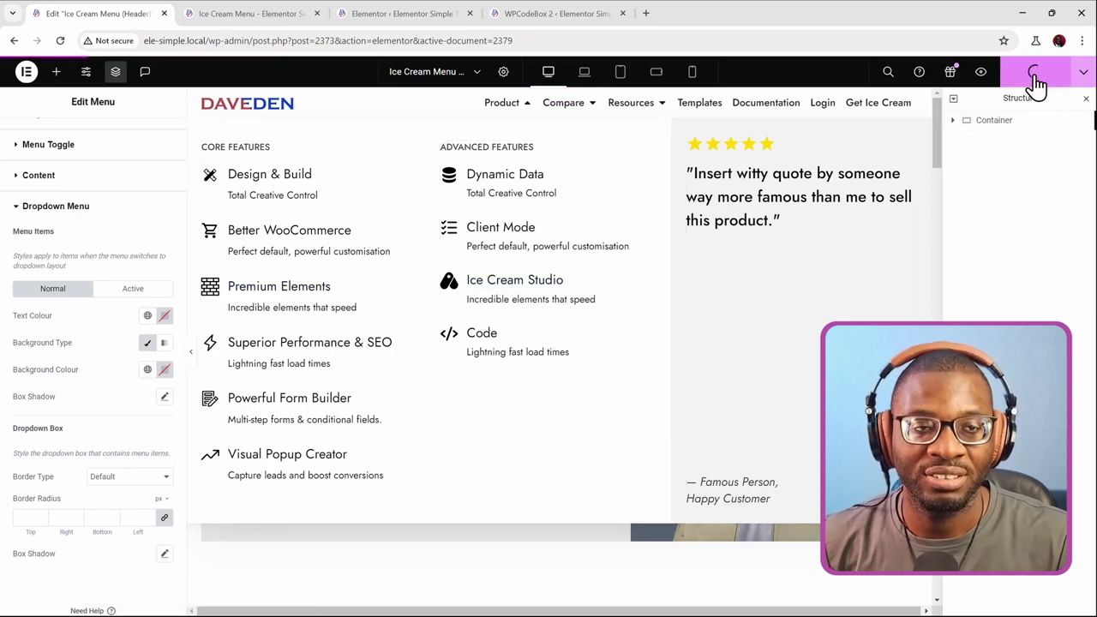
click(982, 73)
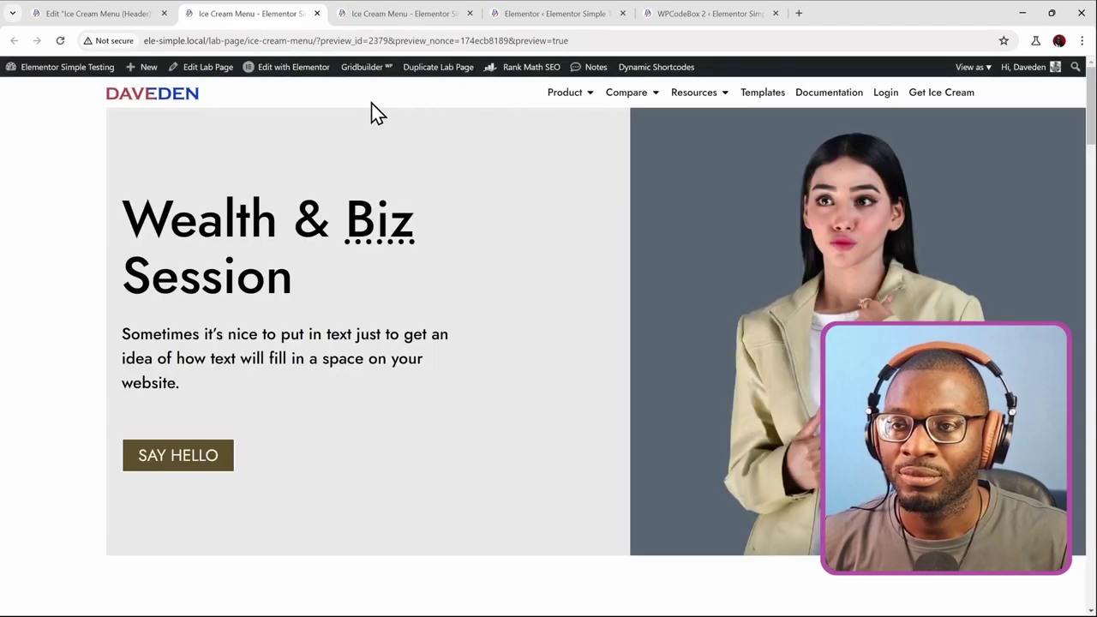
drag(313, 40, 117, 40)
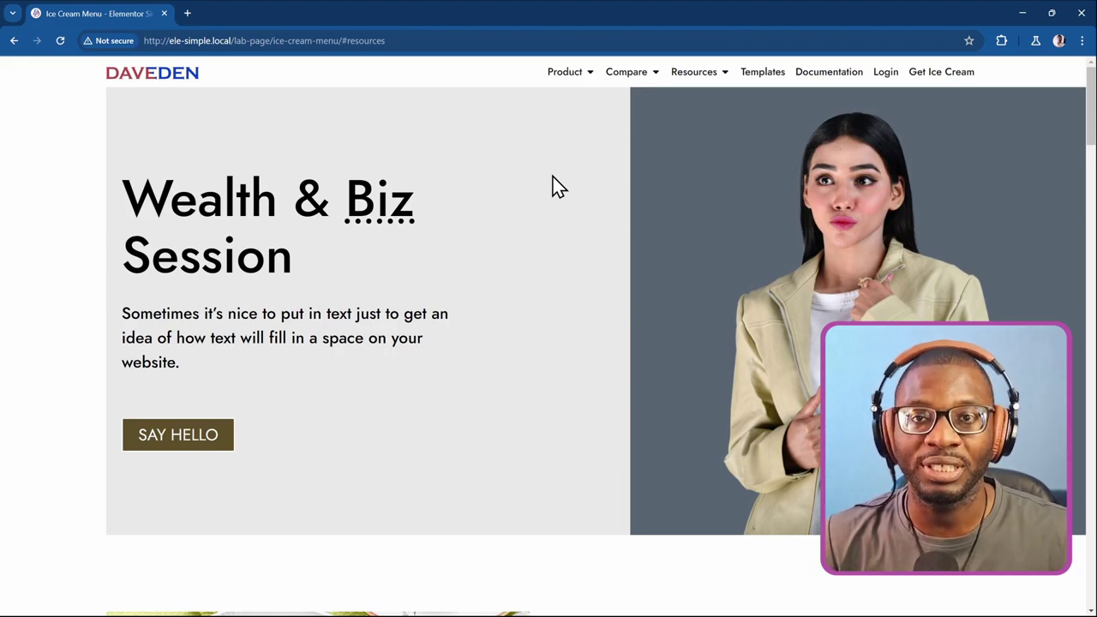
Step: On the live page in the other browser window, inspect the Product link, examine the menu's list markup and close the inspector
mouse_move(562, 79)
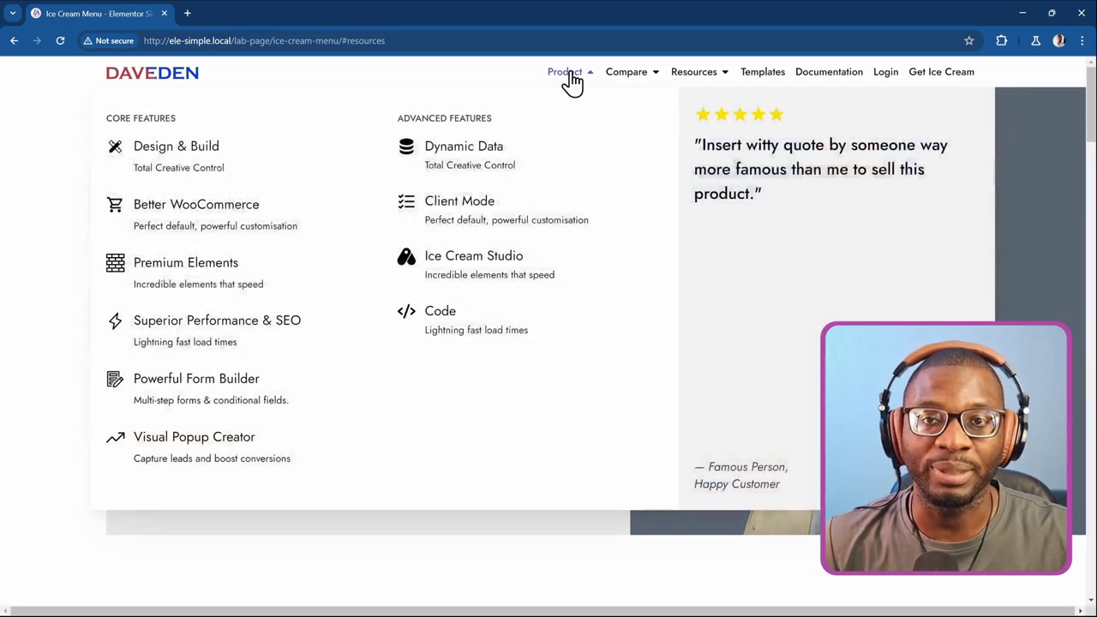
right_click(572, 72)
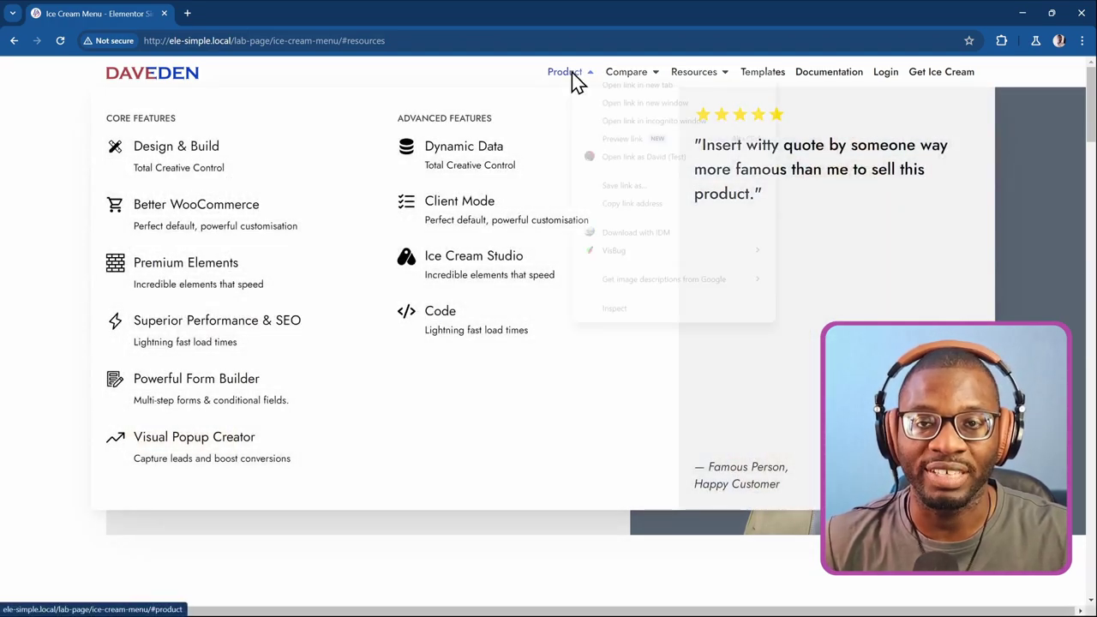
click(648, 310)
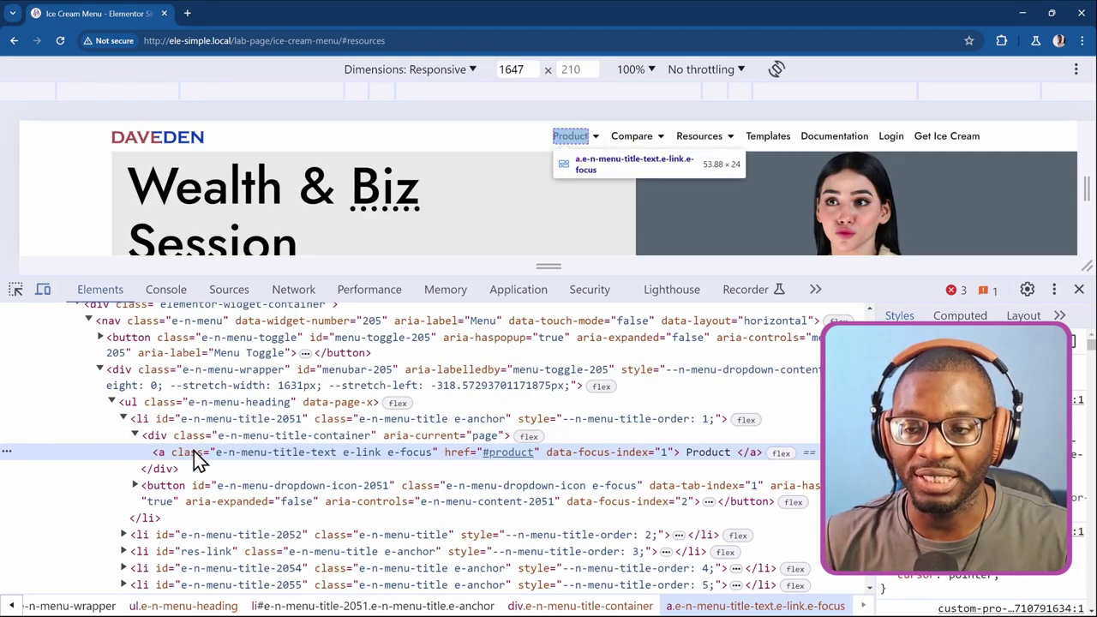
click(124, 418)
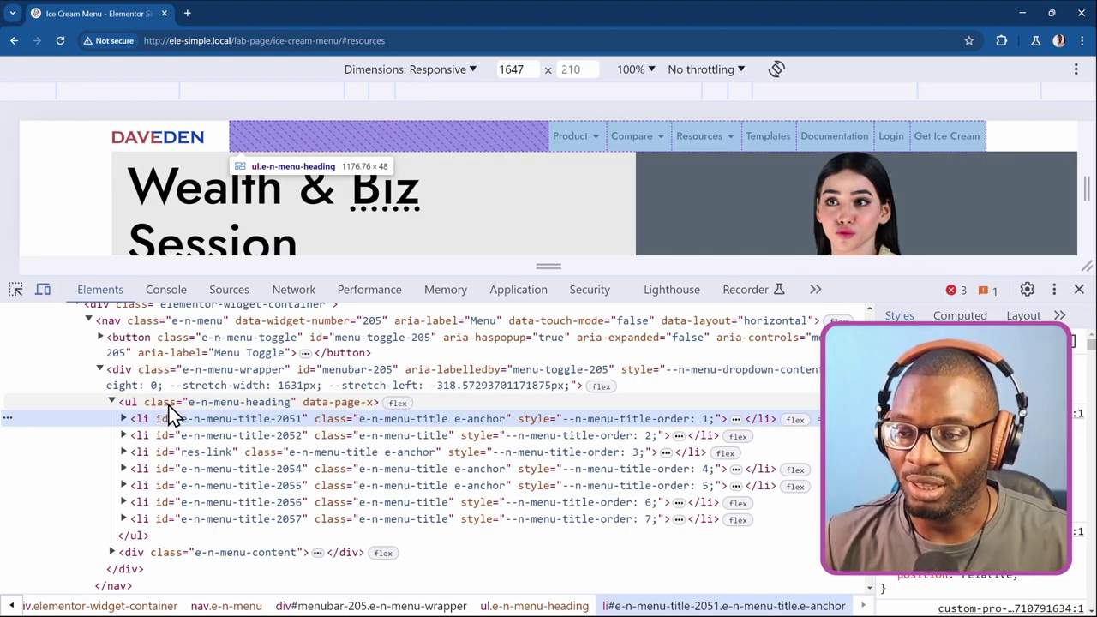
scroll(171, 413, down, 2)
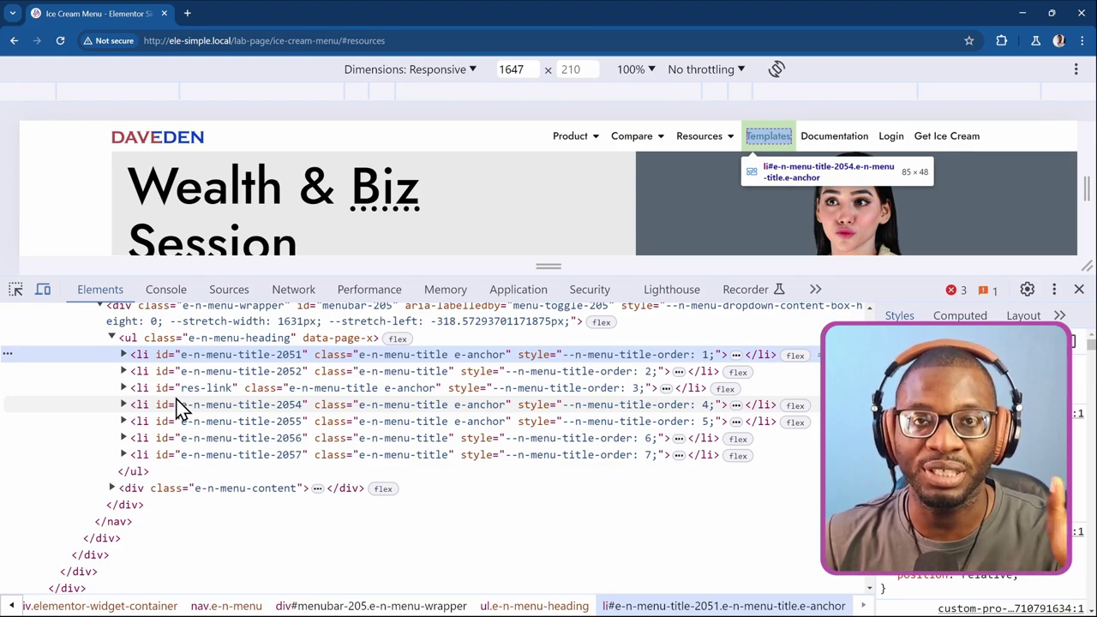
click(123, 355)
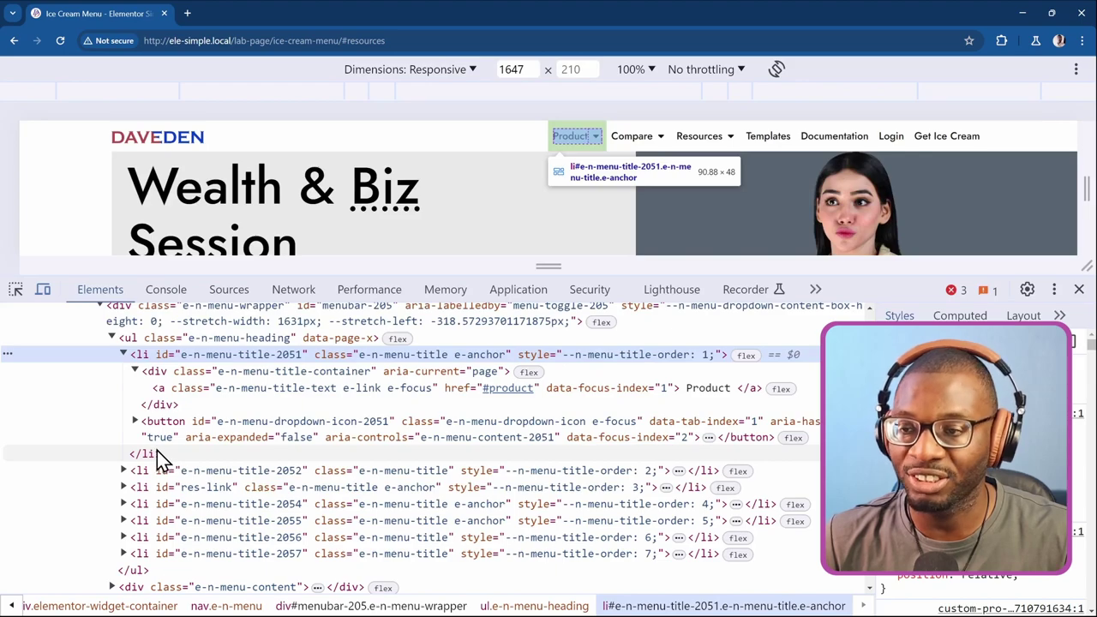
scroll(190, 447, down, 4)
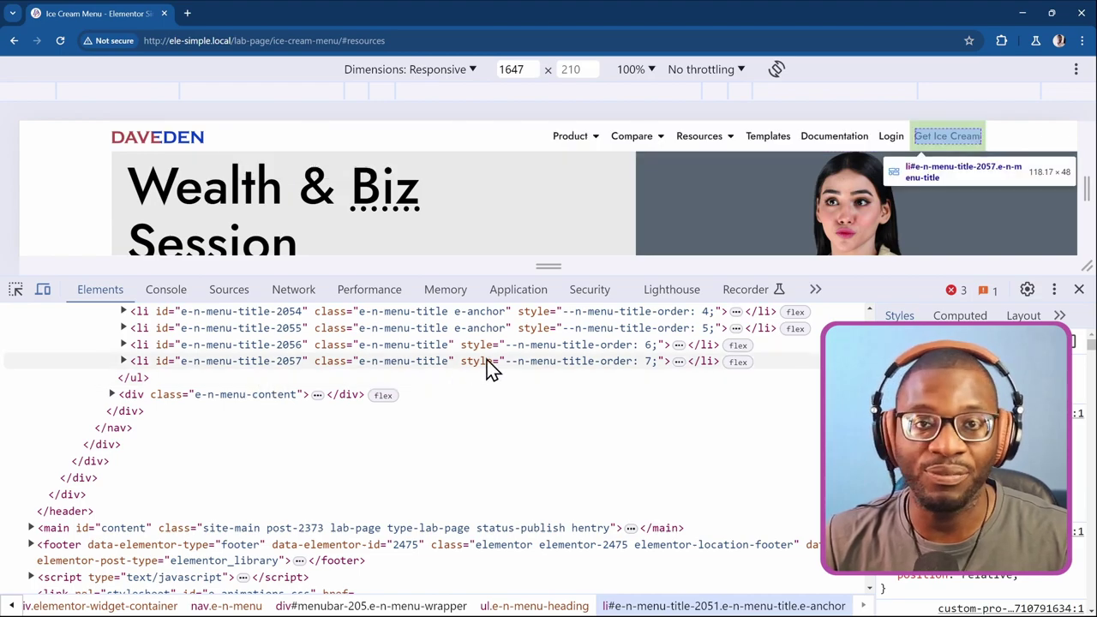
click(1078, 290)
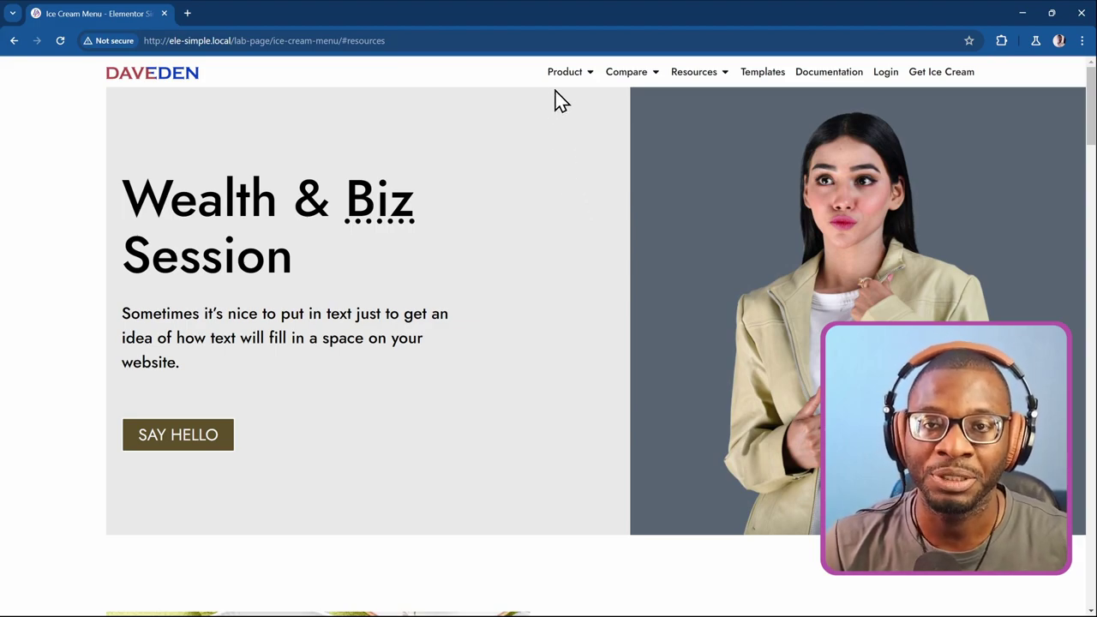
Step: Check the Product, Compare and Resources dropdowns of the header menu on the live page
mouse_move(613, 85)
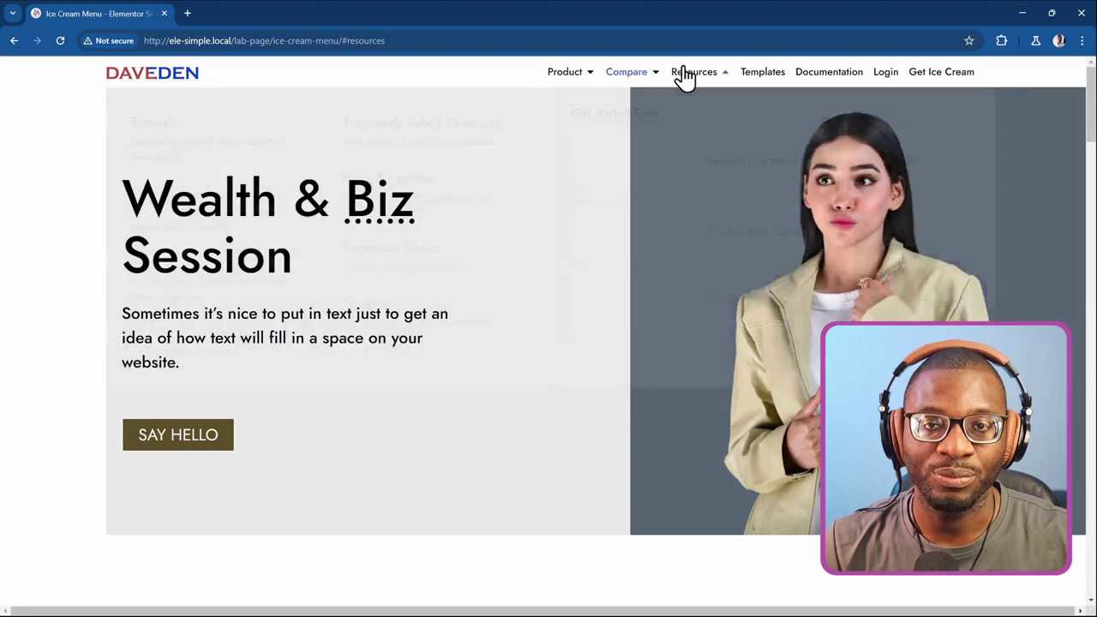
mouse_move(693, 75)
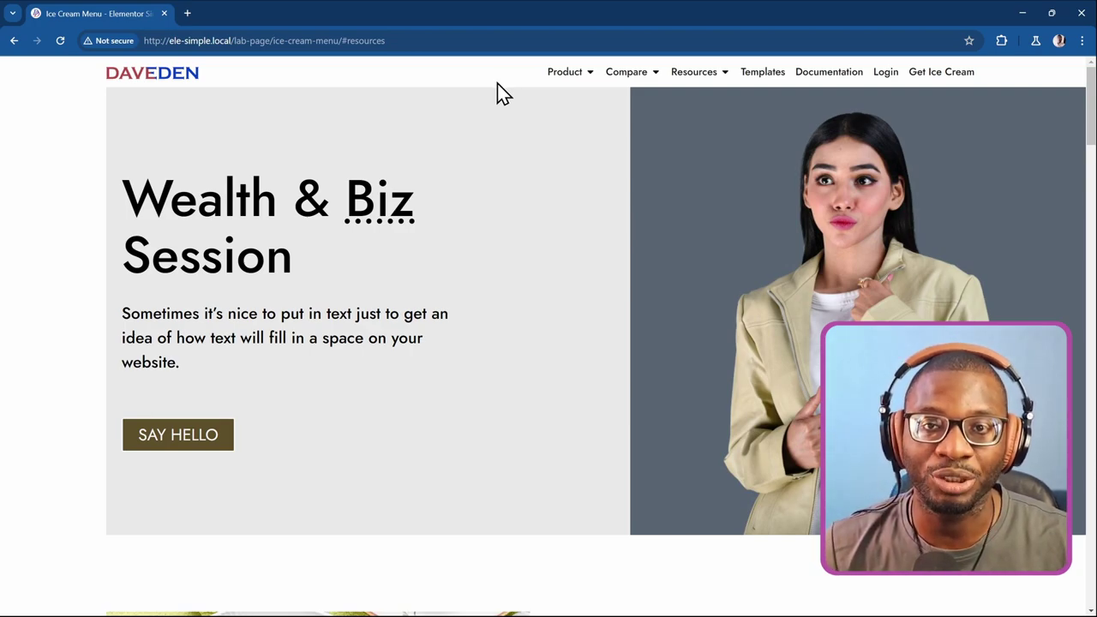
mouse_move(552, 86)
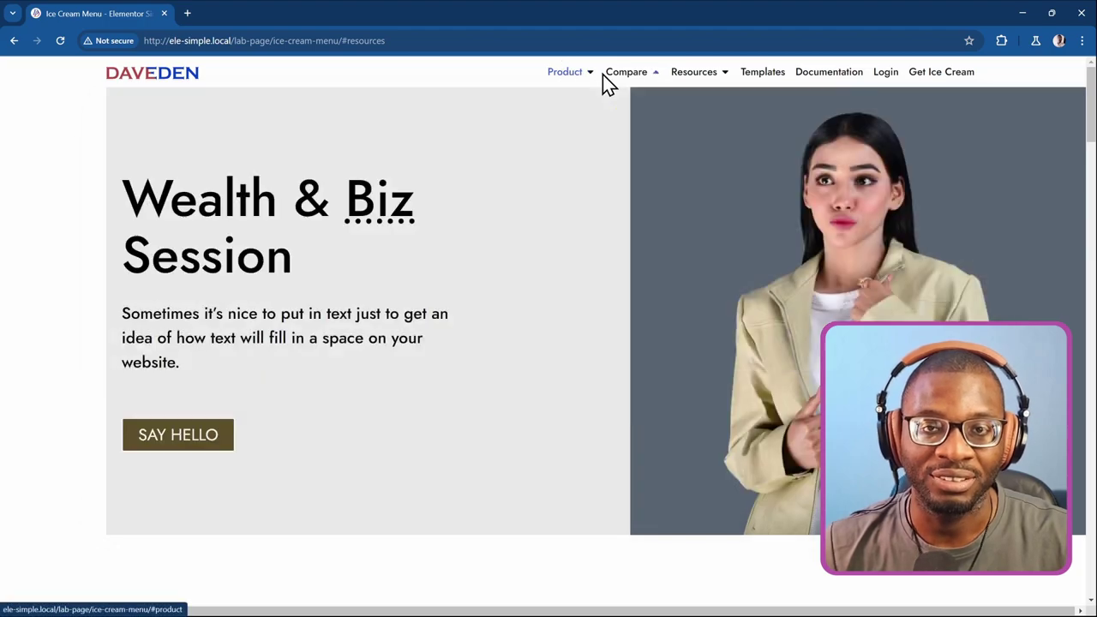
mouse_move(619, 81)
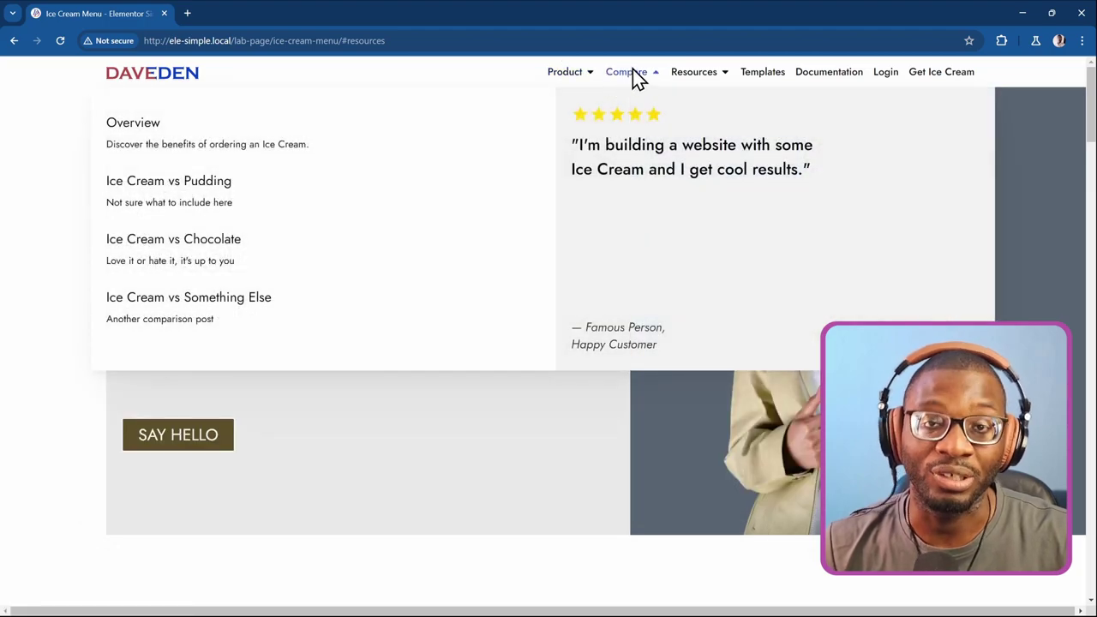
mouse_move(673, 81)
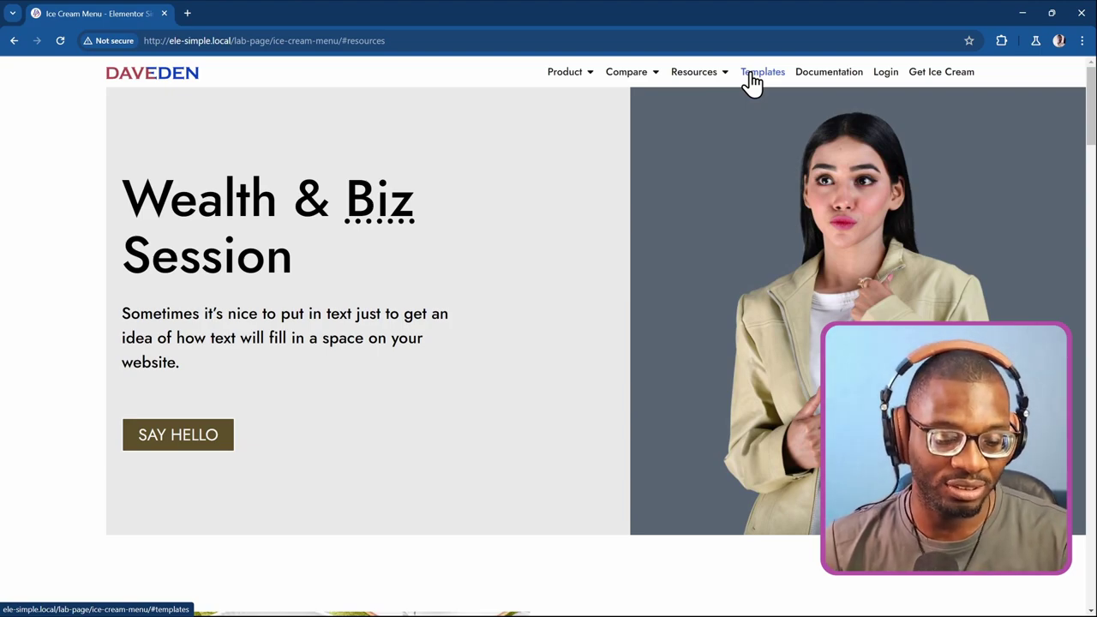
Step: Enlarge the live page to 400% zoom to check how the header menu adapts
key(ctrl+plus)
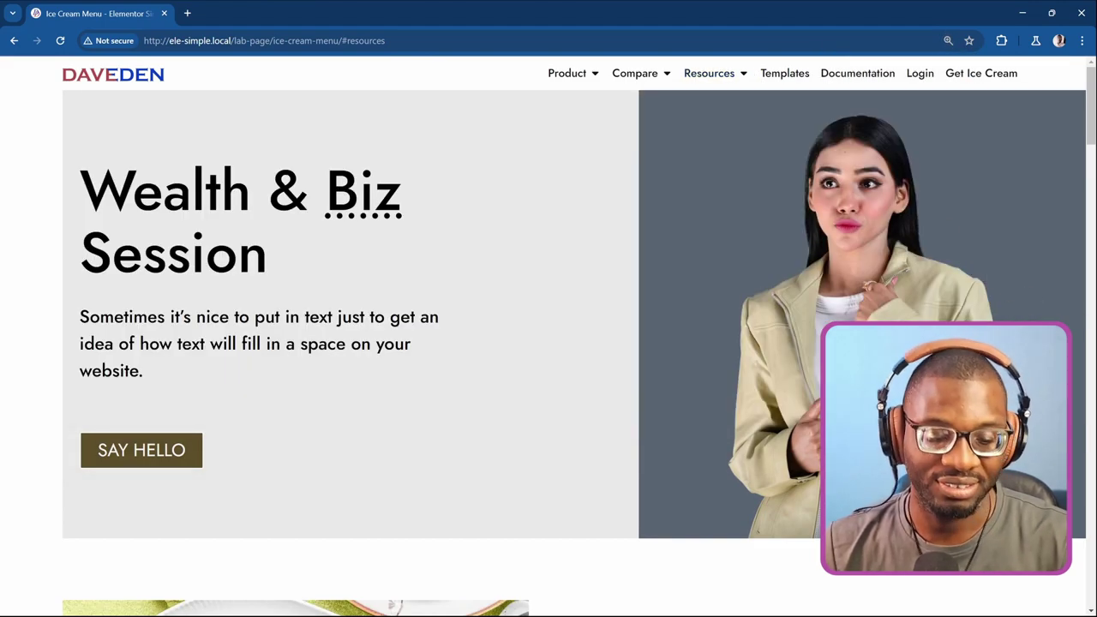
key(ctrl+plus)
key(ctrl+plus)
key(ctrl+plus)
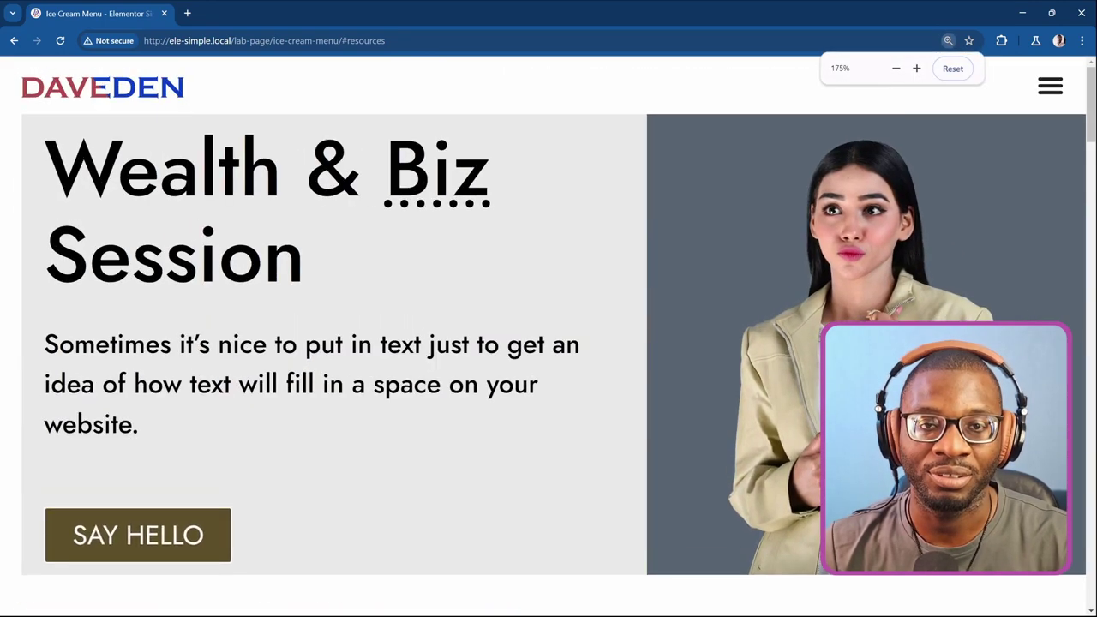
key(ctrl+plus)
key(ctrl+plus)
key(ctrl+plus)
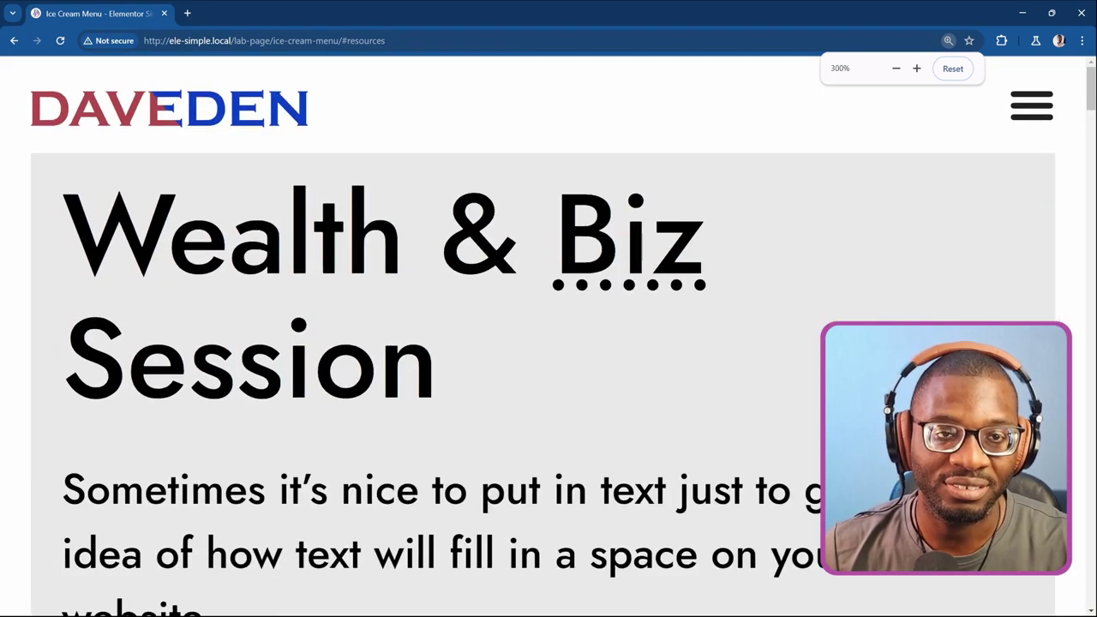
key(ctrl+plus)
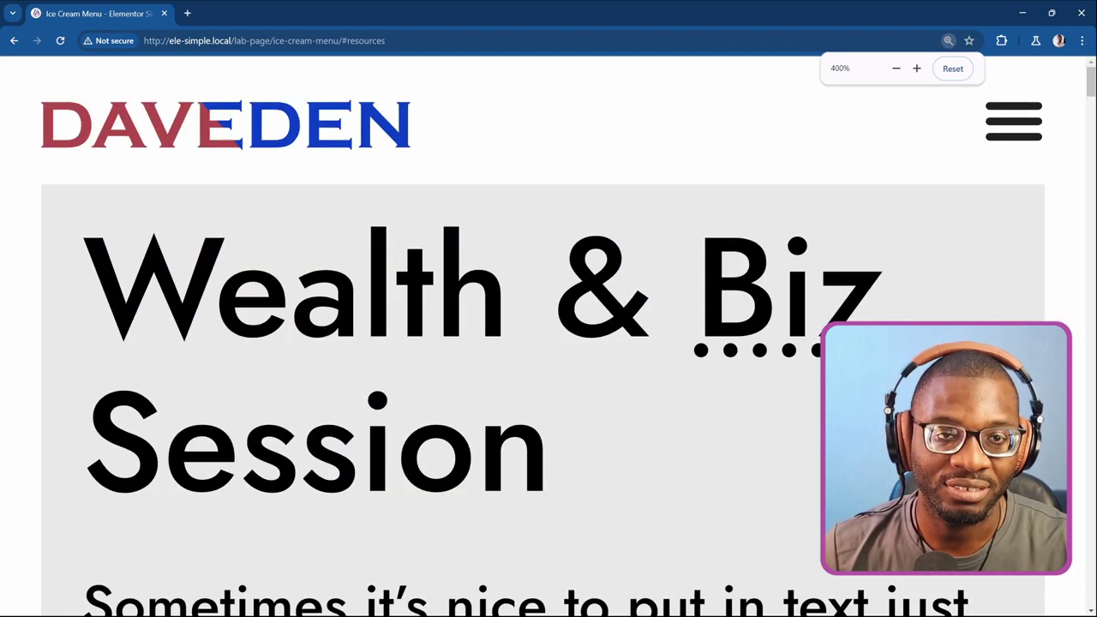
Step: Open the collapsed header menu on the enlarged page and look through its items
click(1013, 121)
click(742, 206)
click(738, 195)
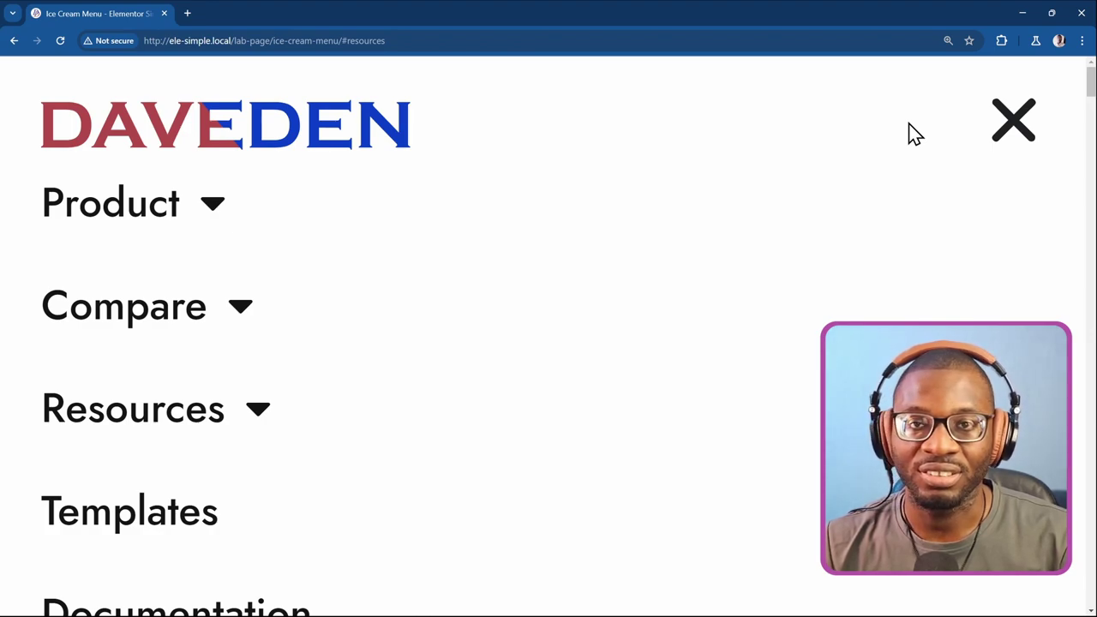
scroll(915, 132, down, 3)
scroll(915, 133, up, 3)
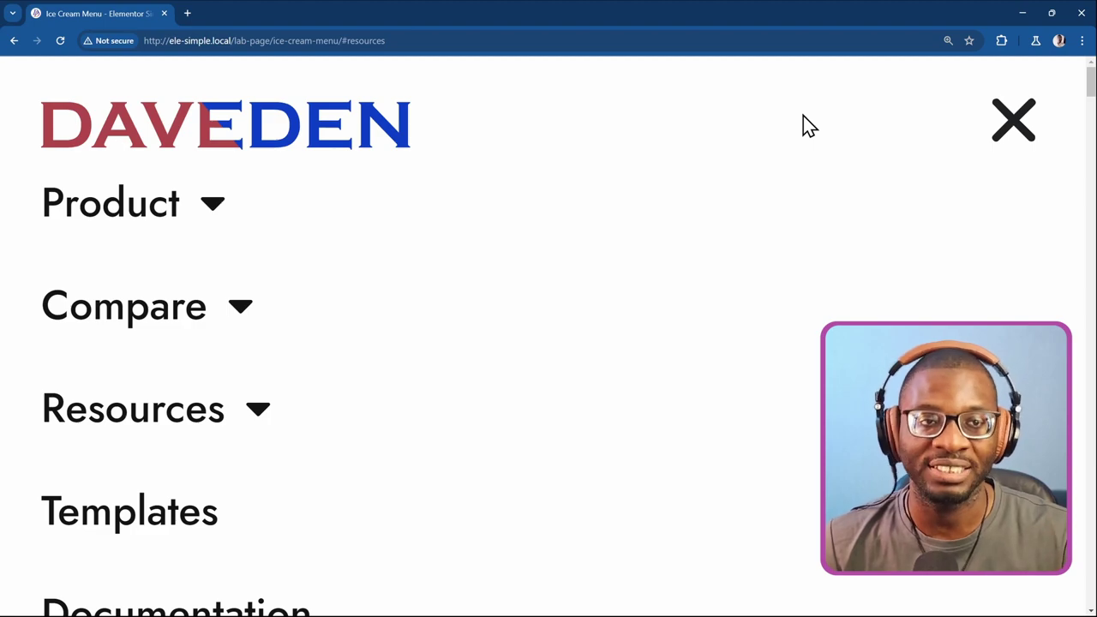
Step: Look through the full collapsed header menu at 400% zoom and read the expanded Compare submenu's items
scroll(805, 124, down, 8)
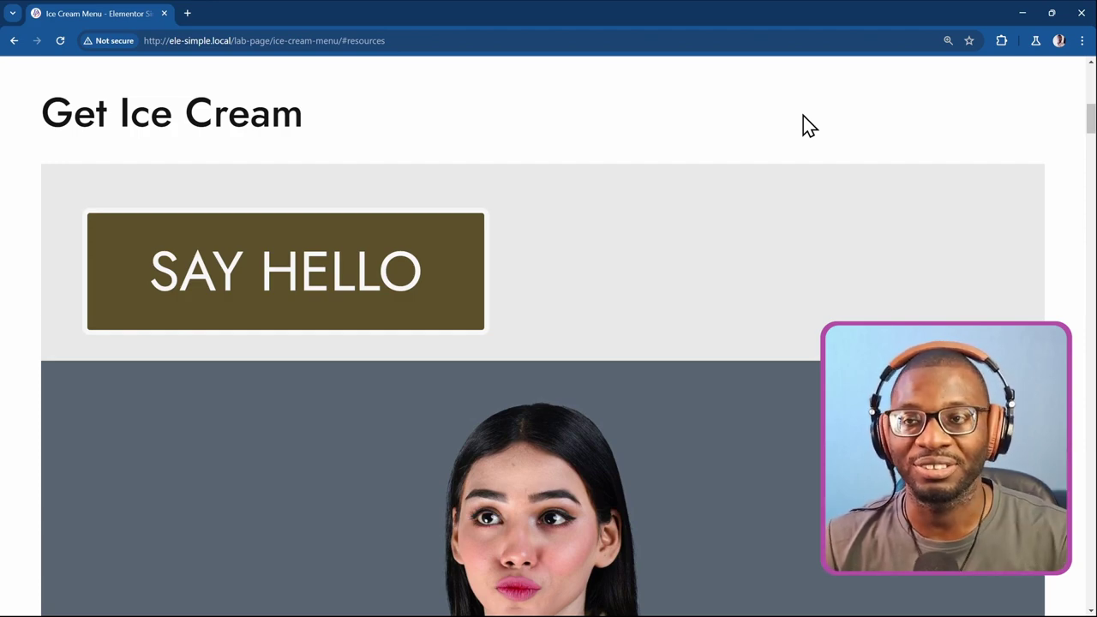
scroll(795, 150, up, 8)
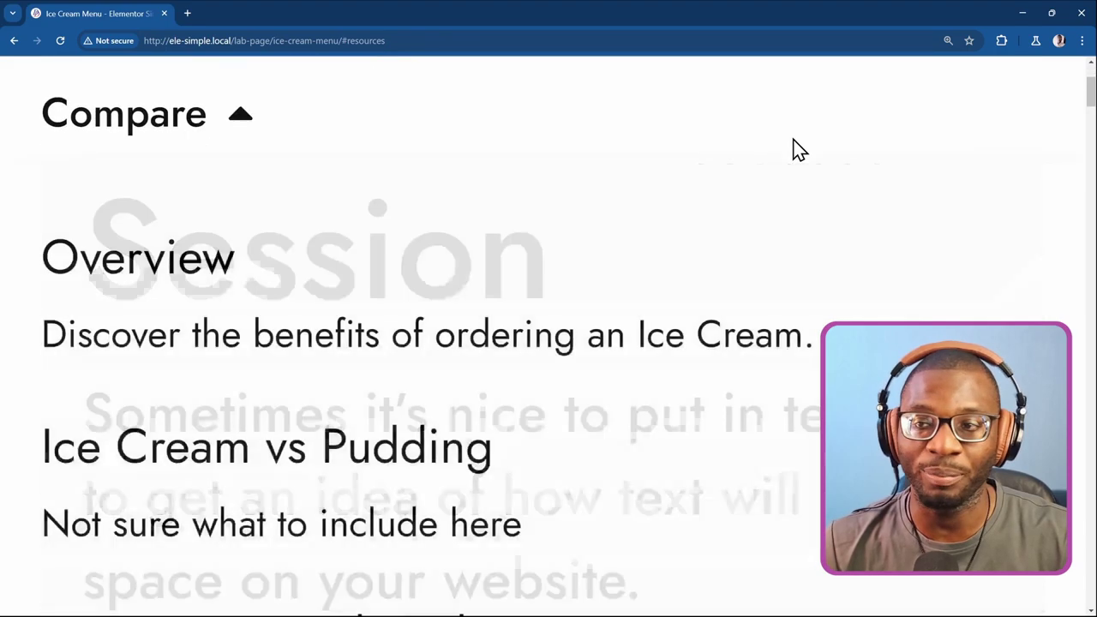
scroll(771, 151, down, 2)
scroll(750, 153, up, 3)
scroll(711, 167, down, 1)
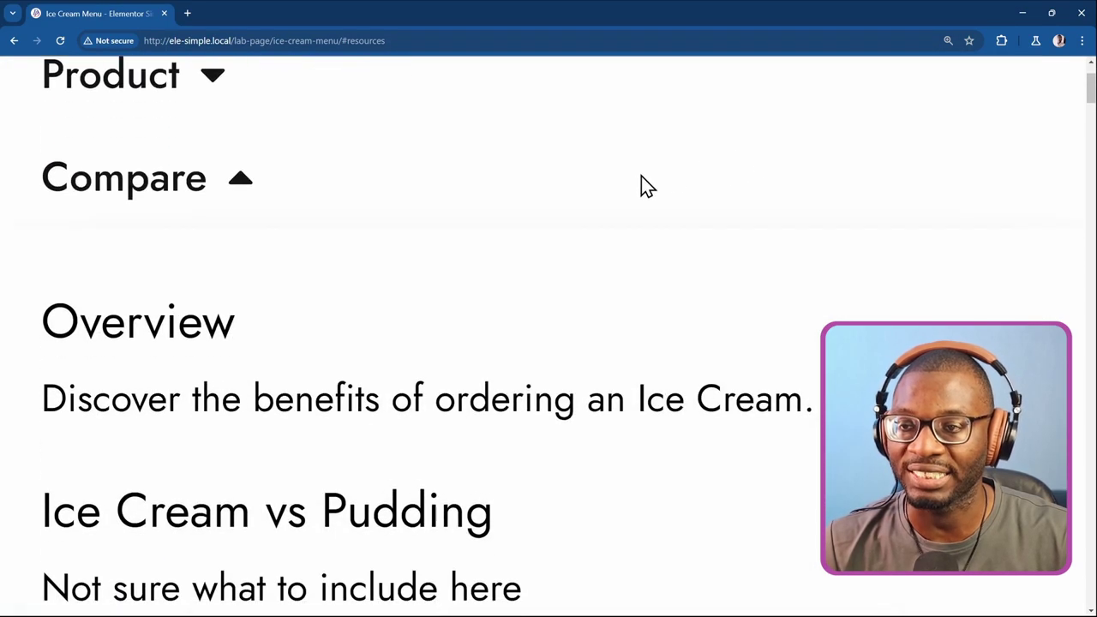
scroll(514, 310, down, 5)
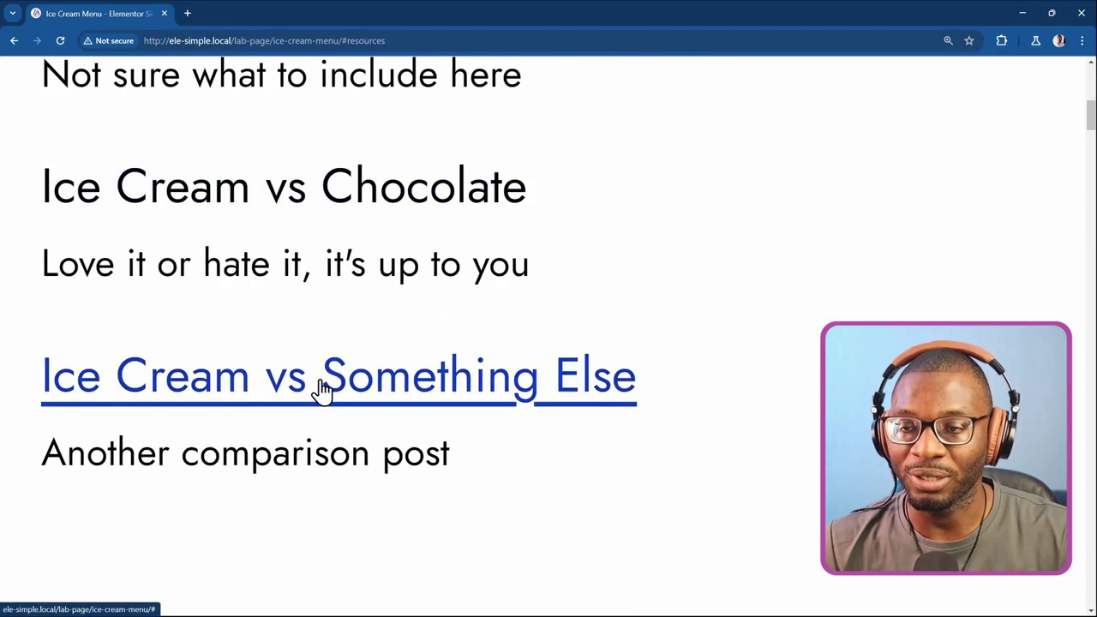
scroll(305, 390, down, 4)
scroll(293, 325, up, 10)
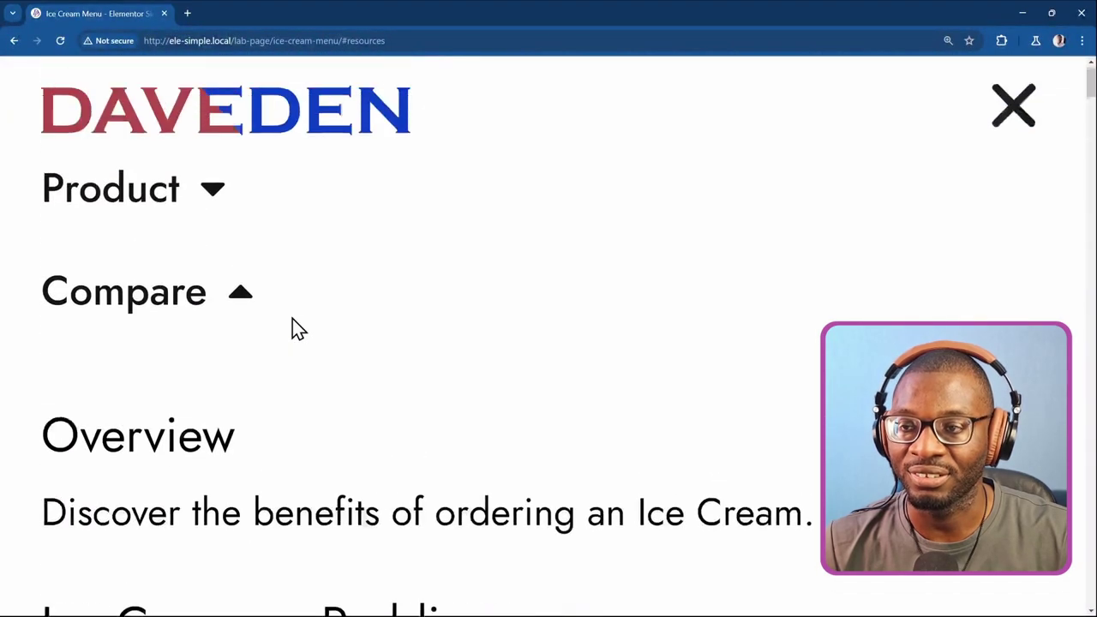
Step: Collapse the Compare submenu, expand Resources in the enlarged menu and look through its items
click(239, 307)
click(257, 408)
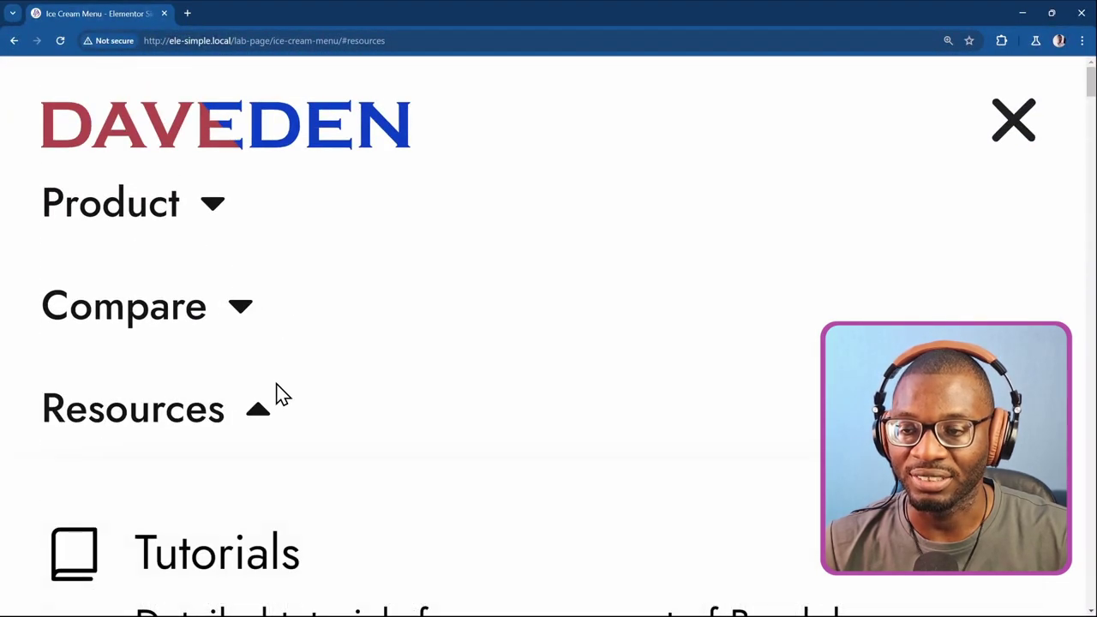
scroll(257, 409, down, 7)
scroll(257, 408, down, 2)
scroll(257, 409, up, 8)
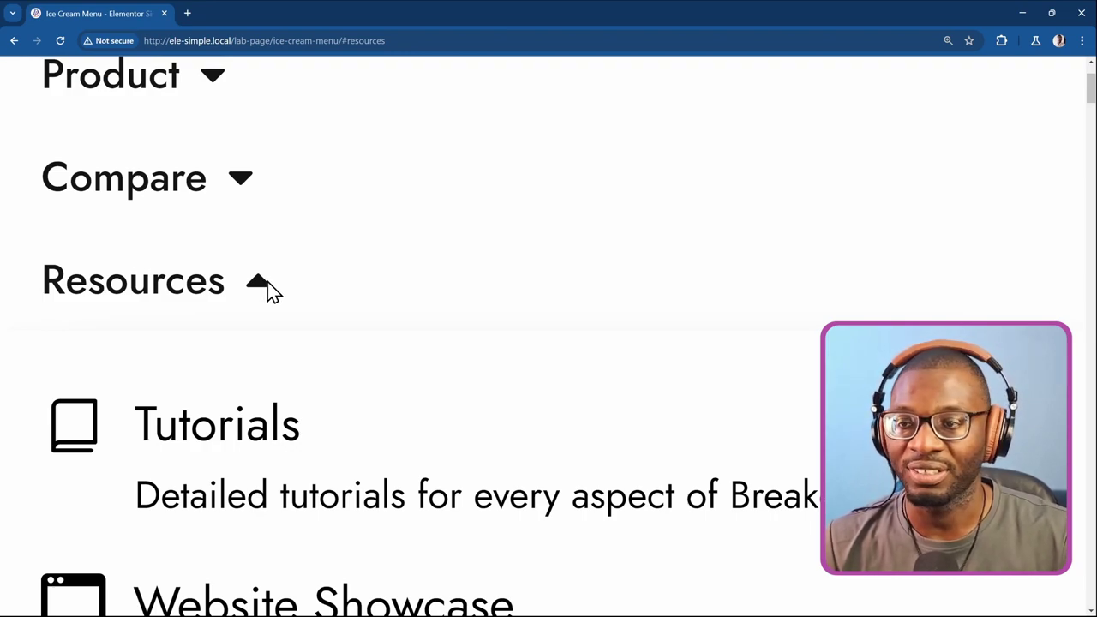
Step: Expand and collapse the Resources and Compare submenus repeatedly to check how they open, close and switch in the enlarged menu
click(267, 287)
click(267, 287)
click(266, 287)
click(267, 287)
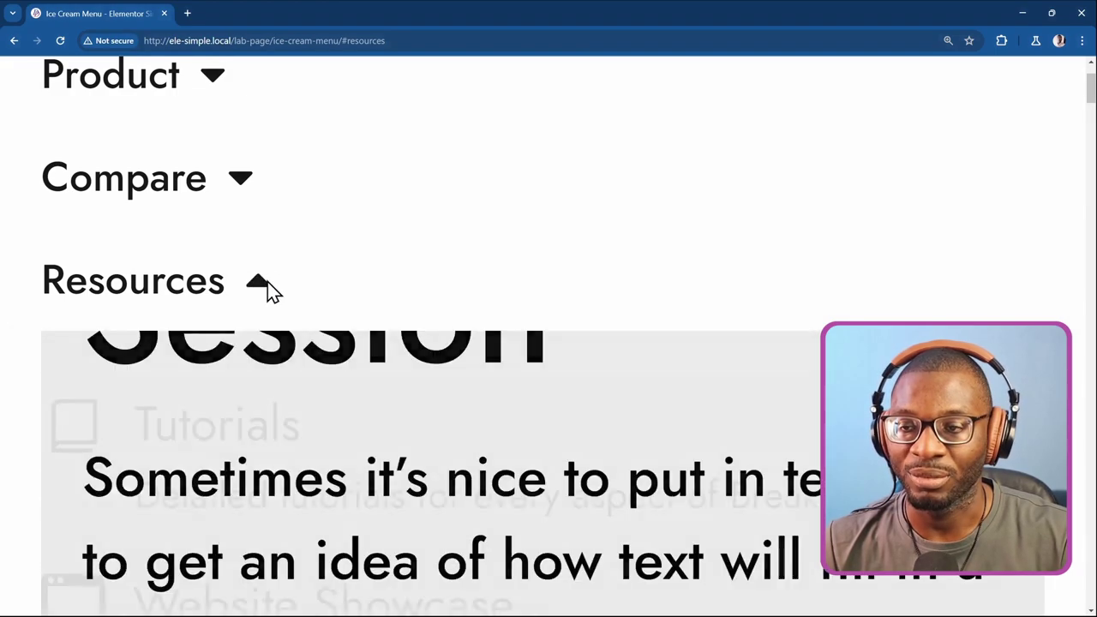
click(250, 198)
click(246, 187)
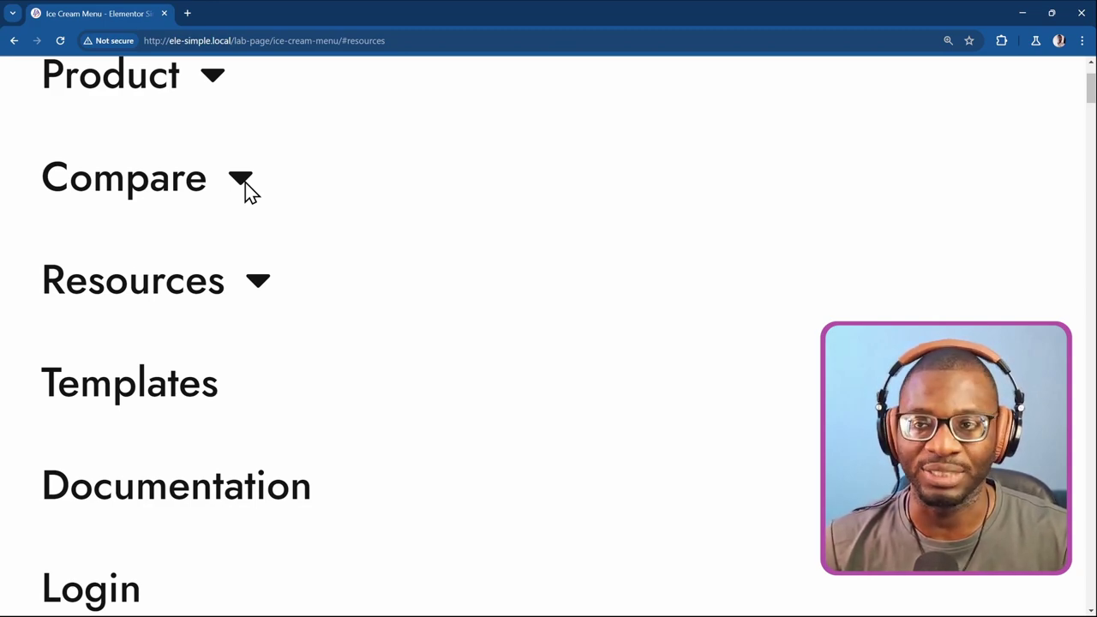
click(250, 188)
click(252, 186)
click(256, 281)
click(240, 189)
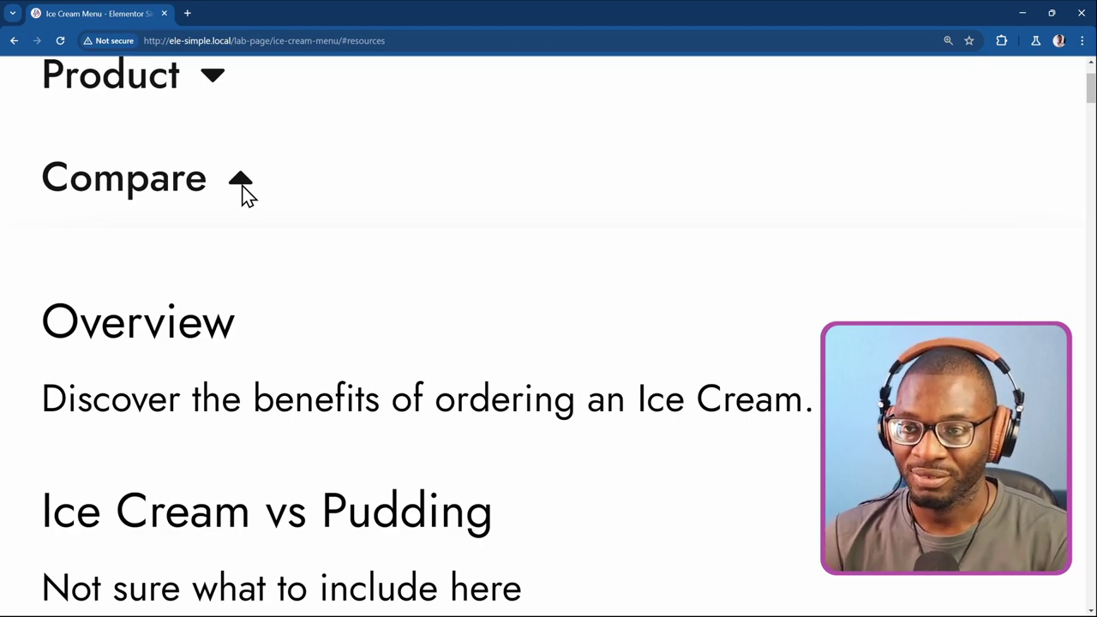
click(241, 180)
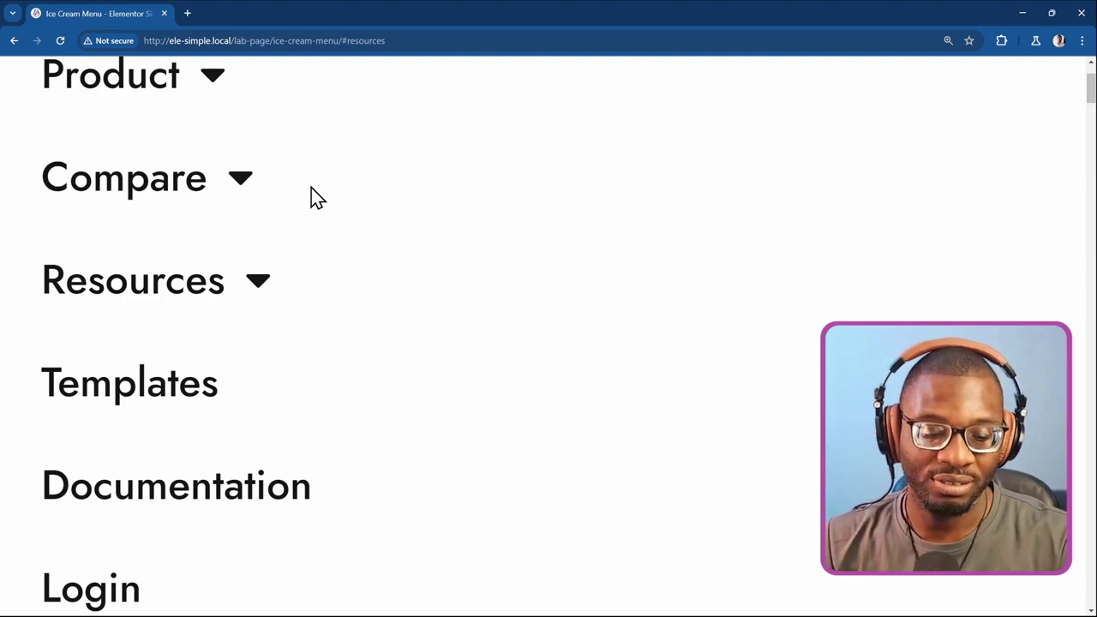
Step: Reset the live Ice Cream Menu page to its default zoom level
key(ctrl+0)
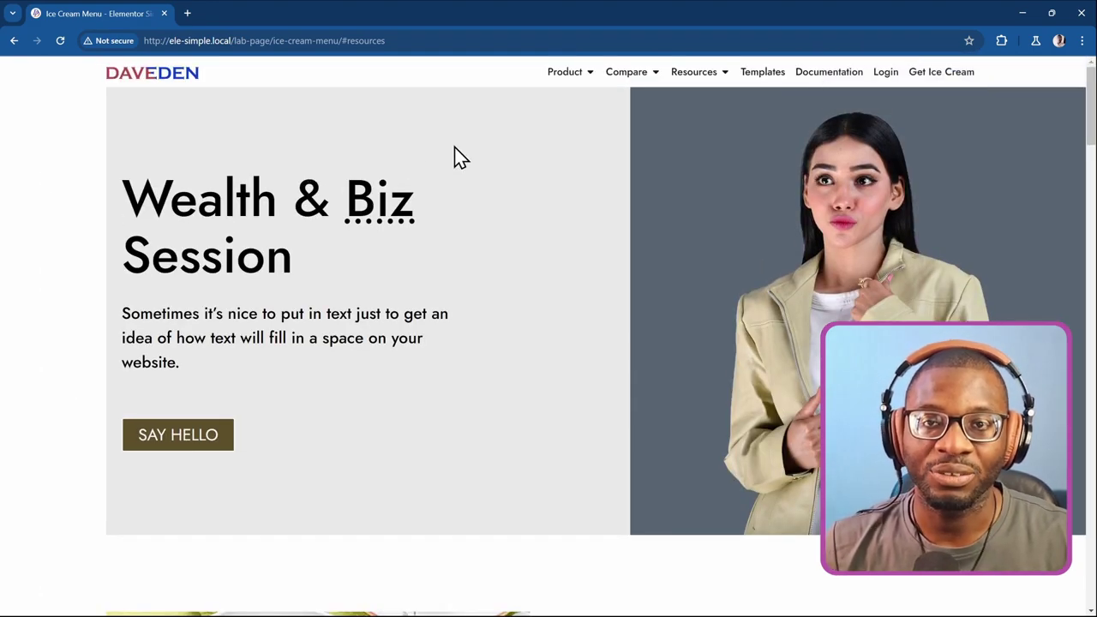
mouse_move(590, 80)
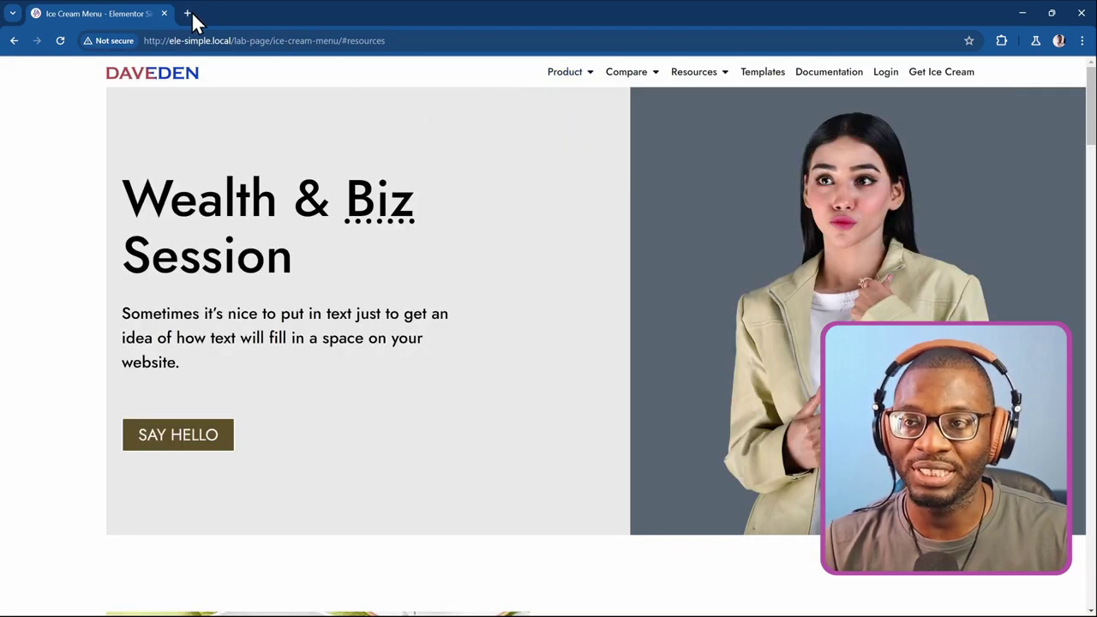
Step: Open apple.com in a new browser tab and examine the Store and Mac dropdowns of its navigation menu
click(189, 13)
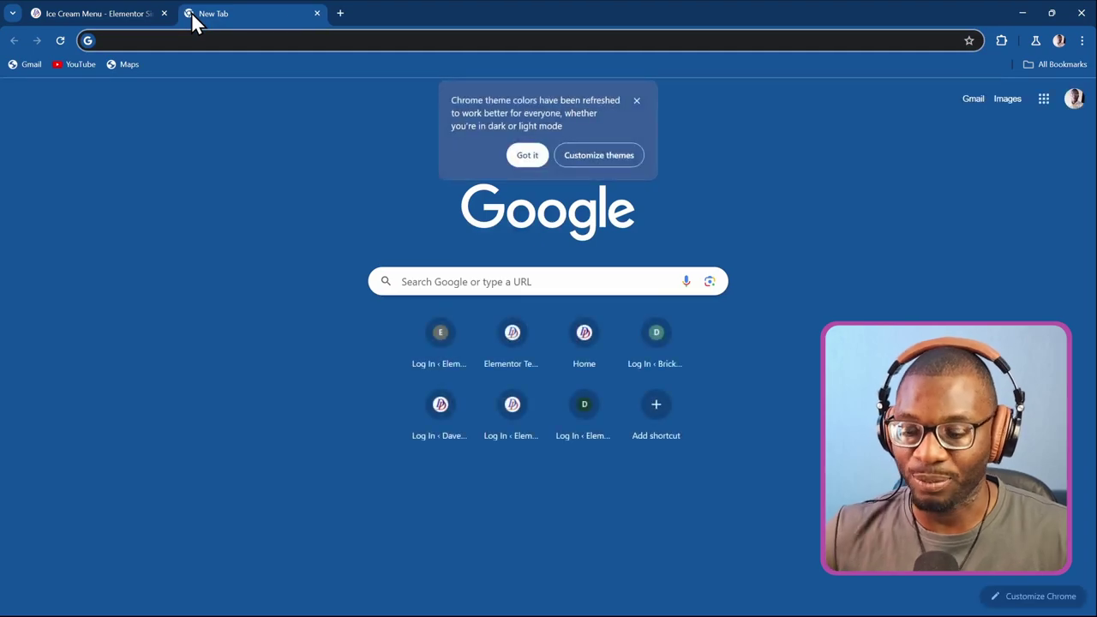
text(apple)
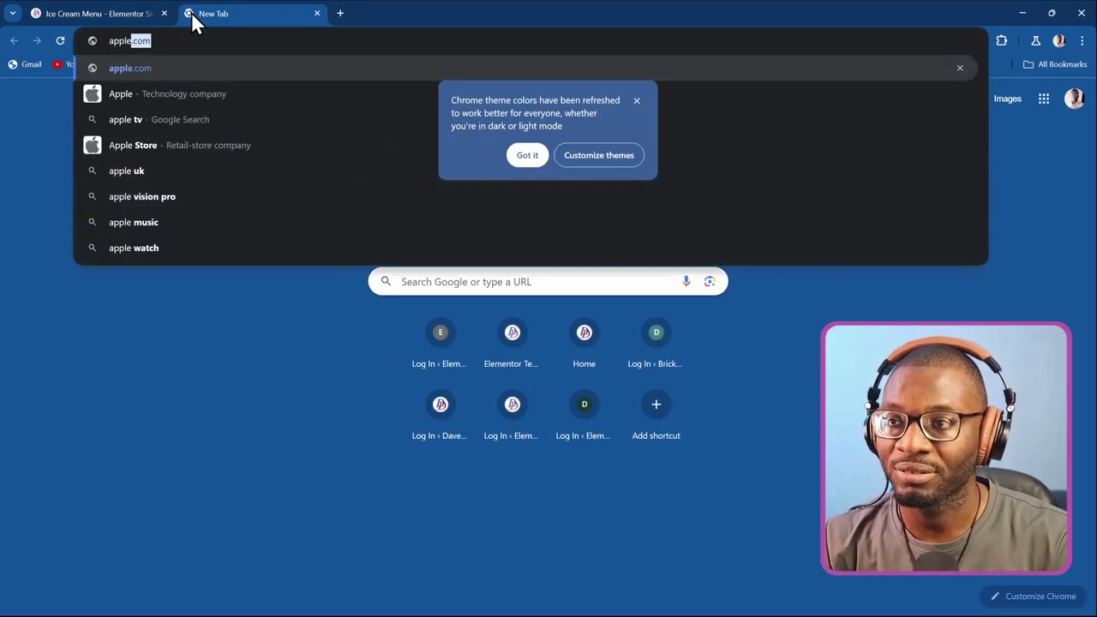
key(Return)
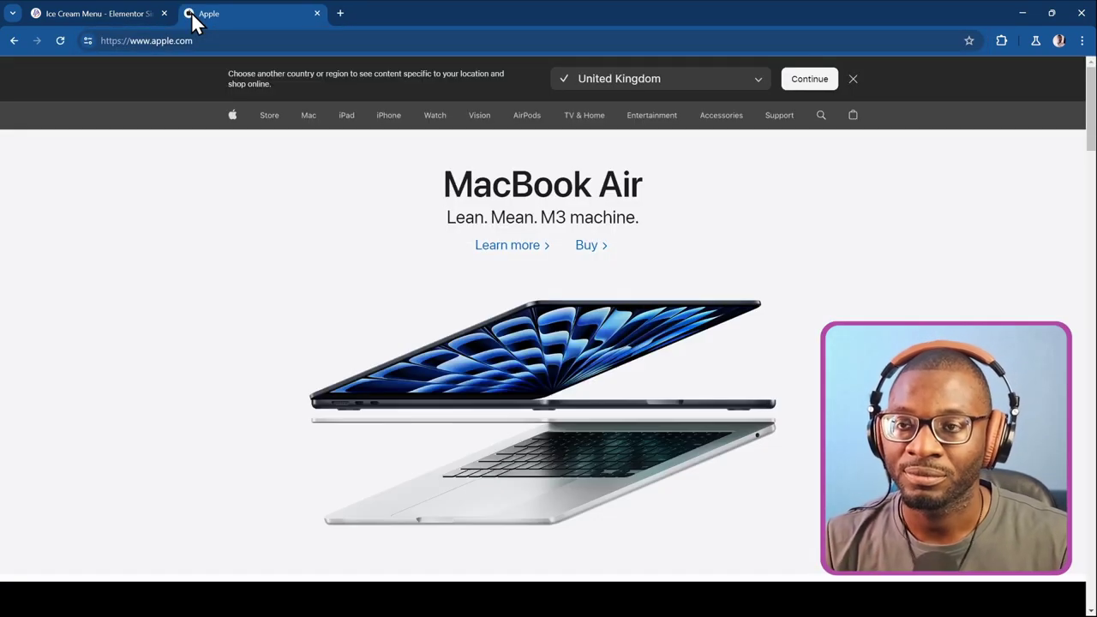
mouse_move(272, 122)
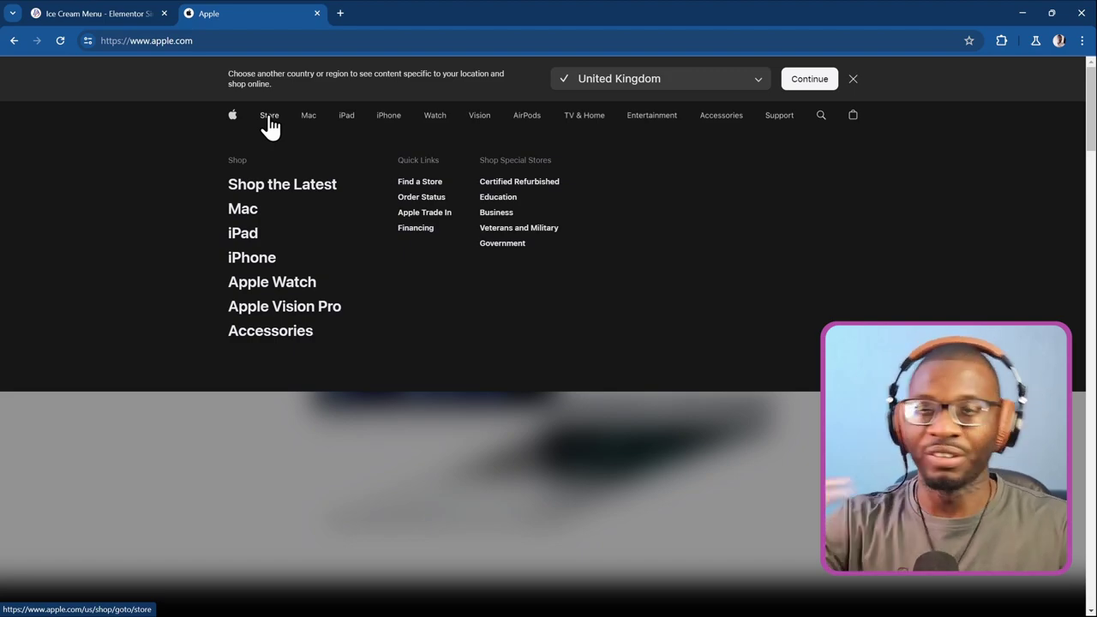
mouse_move(310, 120)
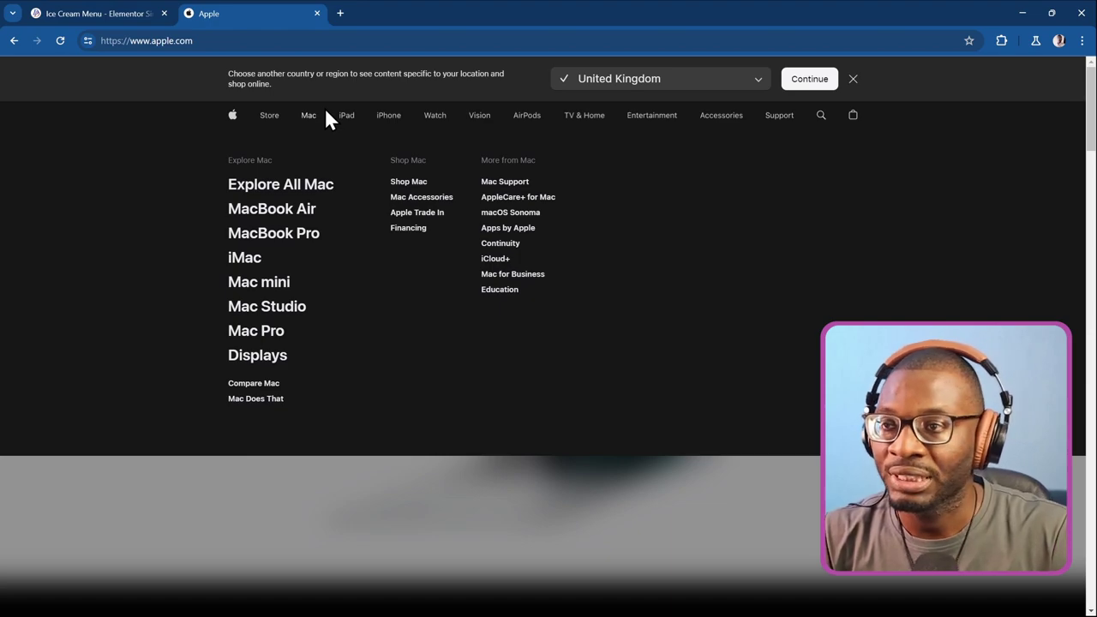
Step: Return to the Ice Cream Menu page and check how its Product and Compare dropdowns and the Product link respond
click(123, 17)
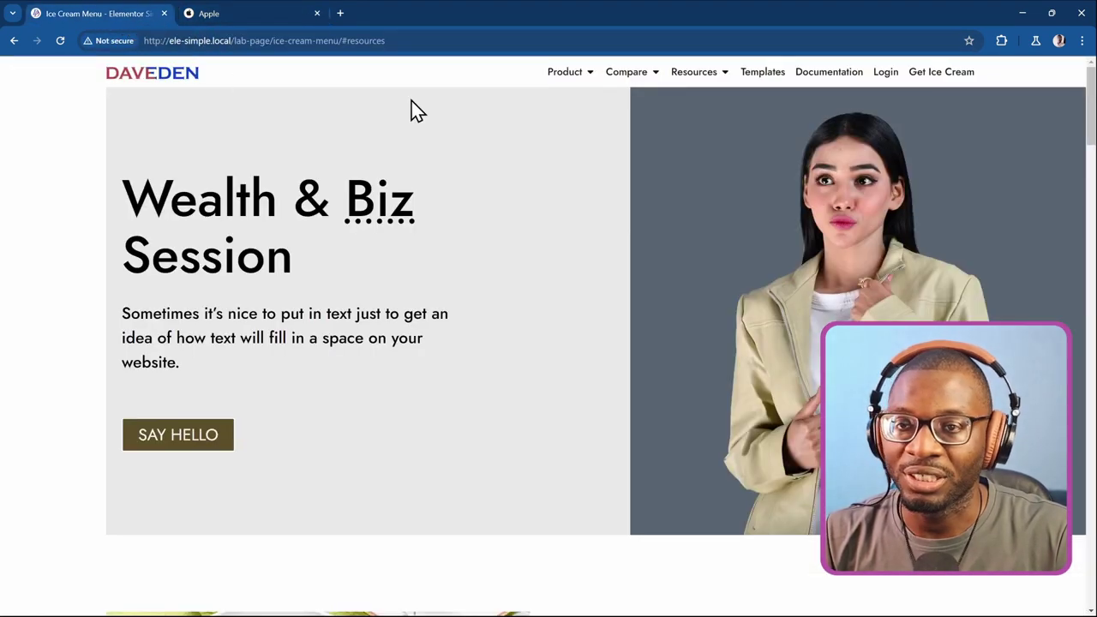
mouse_move(568, 83)
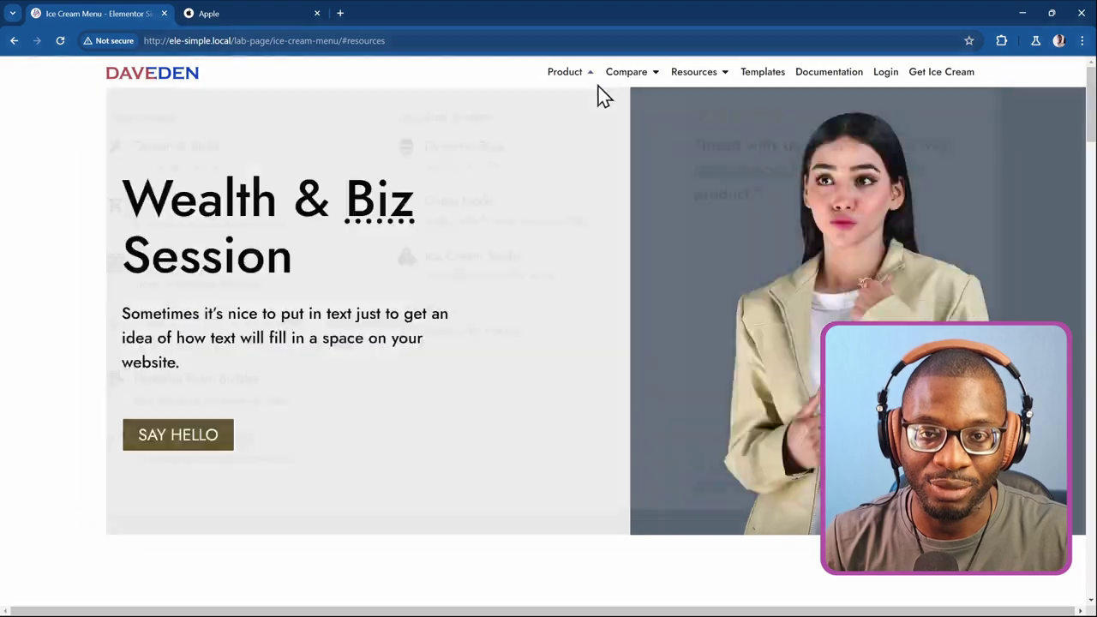
mouse_move(589, 69)
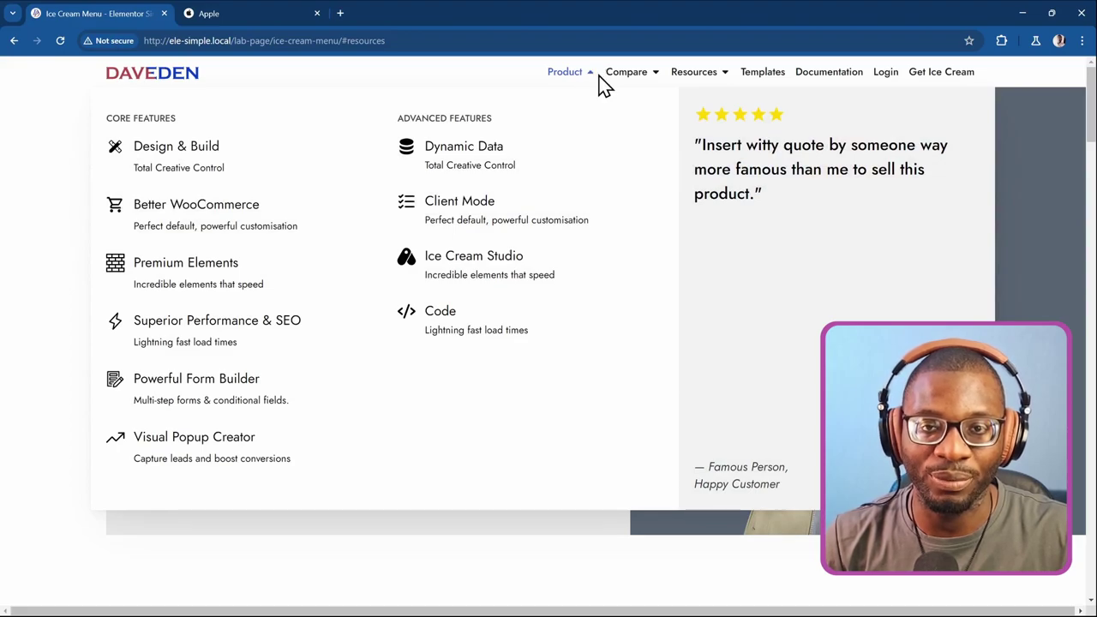
mouse_move(648, 103)
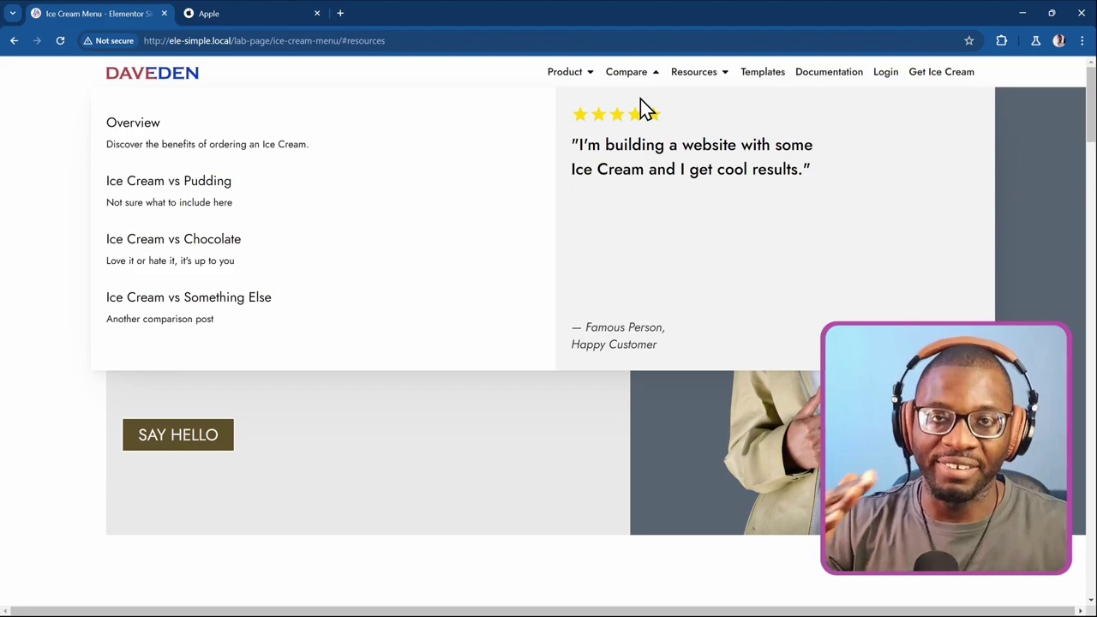
click(562, 75)
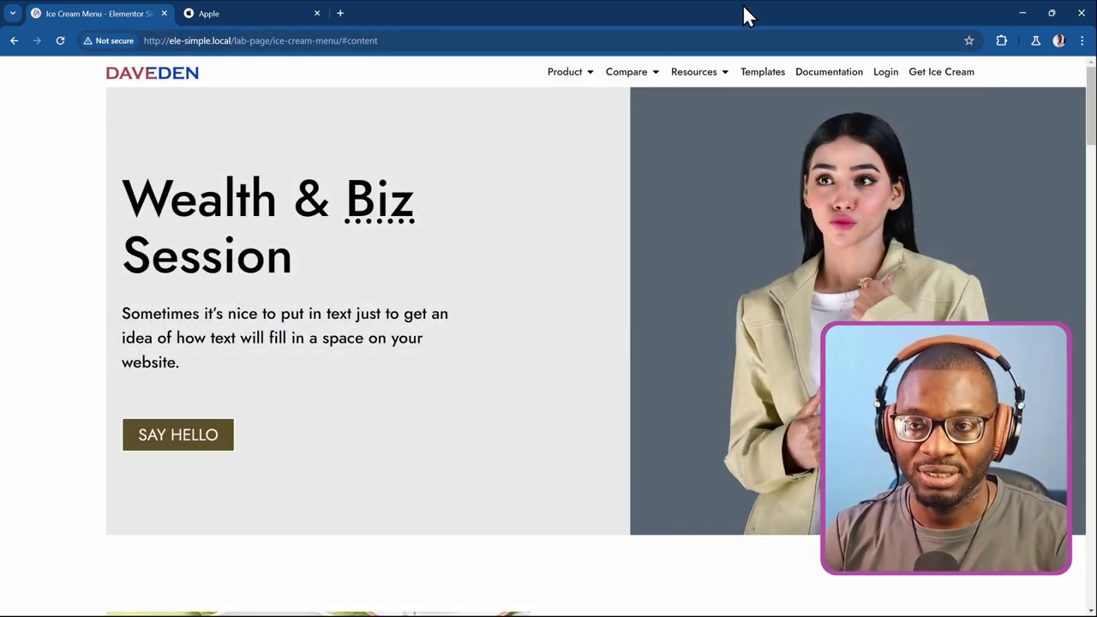
Step: Test the page's Skip to content link with keyboard navigation and move the focus on to the SAY HELLO button
key(ctrl+l)
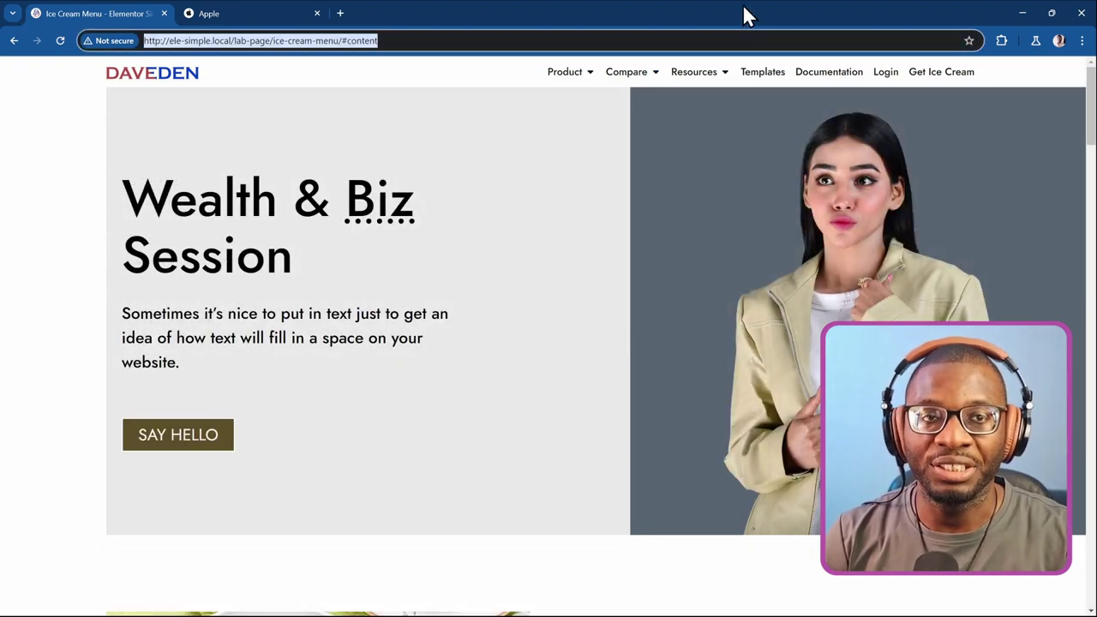
key(Tab)
key(Tab)
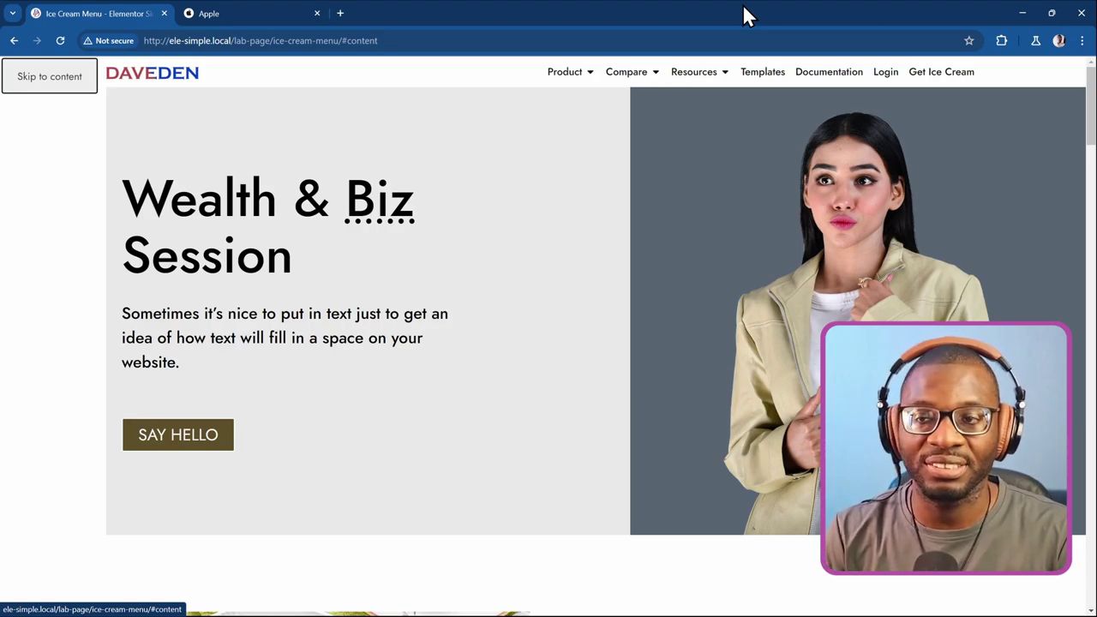
key(Return)
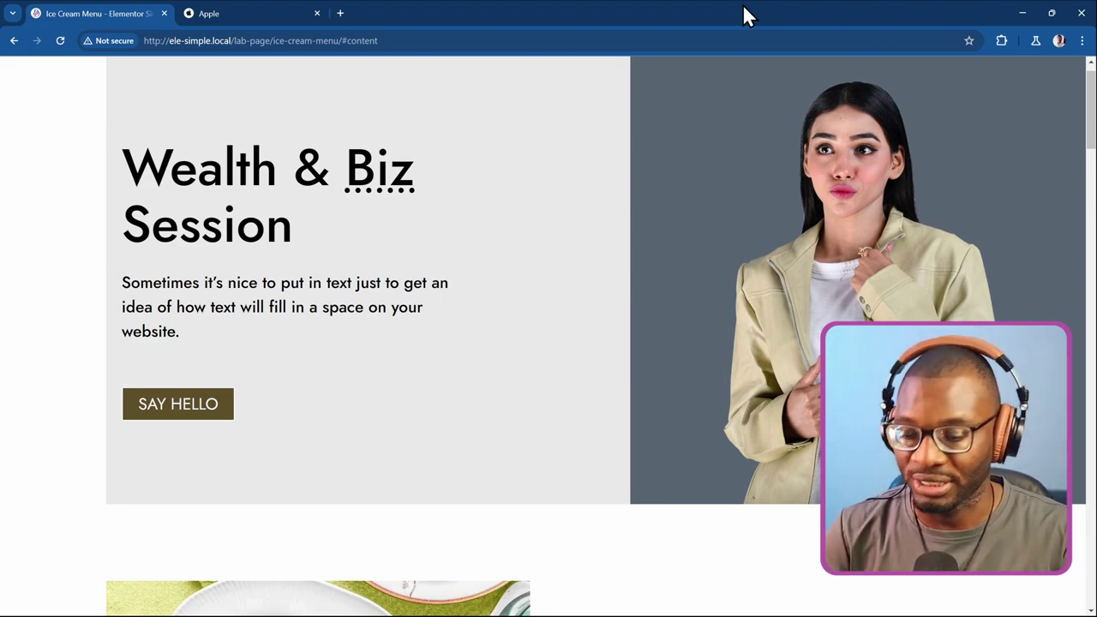
key(Tab)
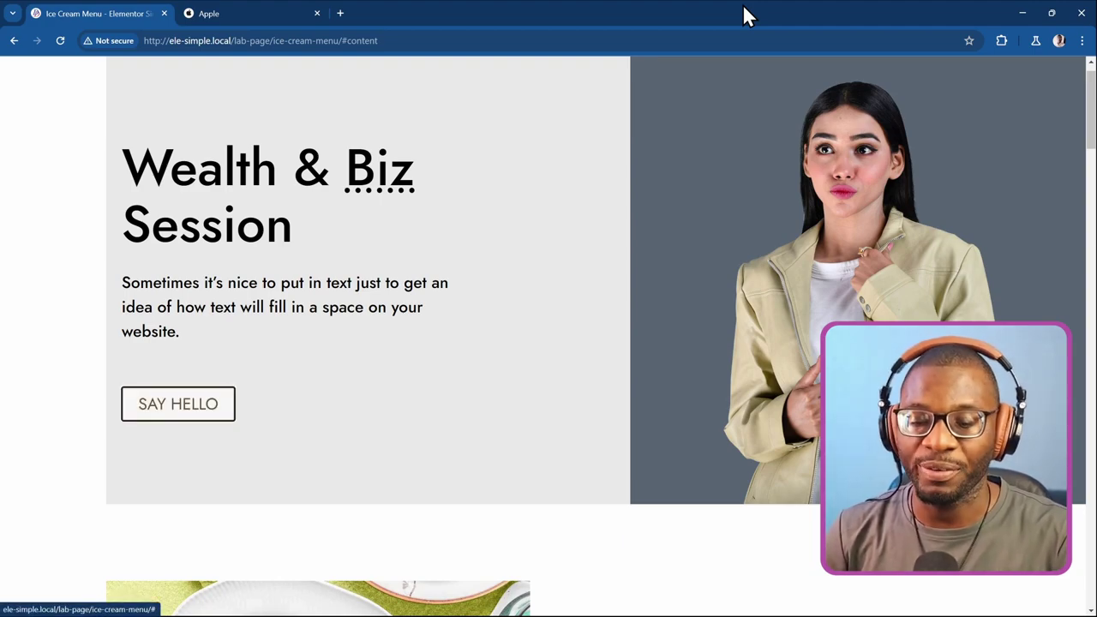
Step: Move the keyboard focus back to the skip link, through the logo and Product link, to the Product dropdown toggle
key(Tab)
key(Tab)
key(Tab)
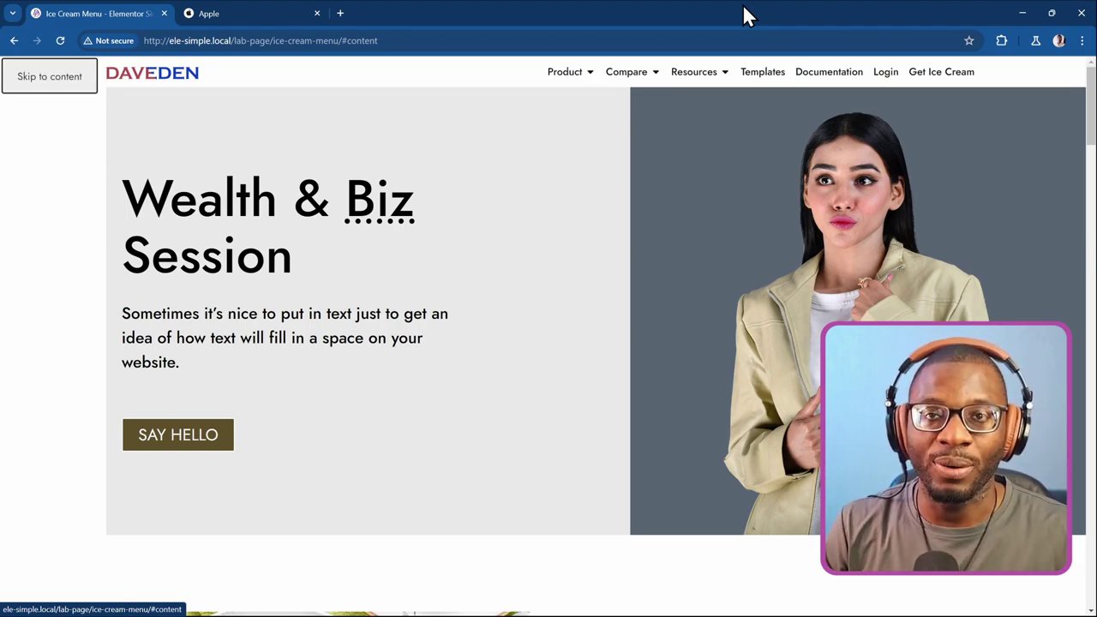
key(Tab)
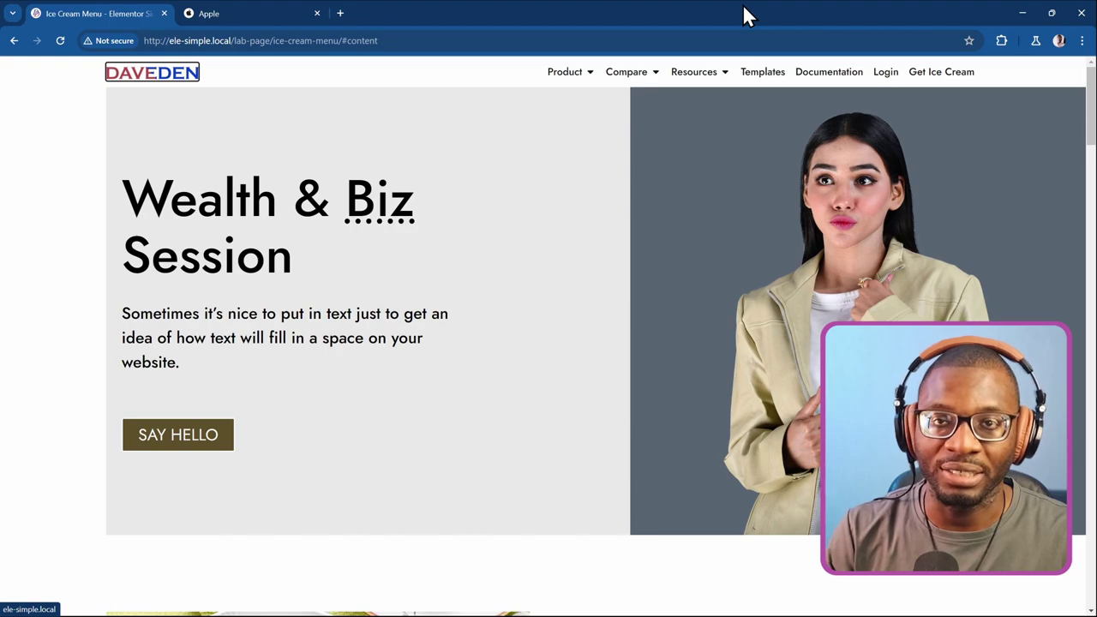
key(Tab)
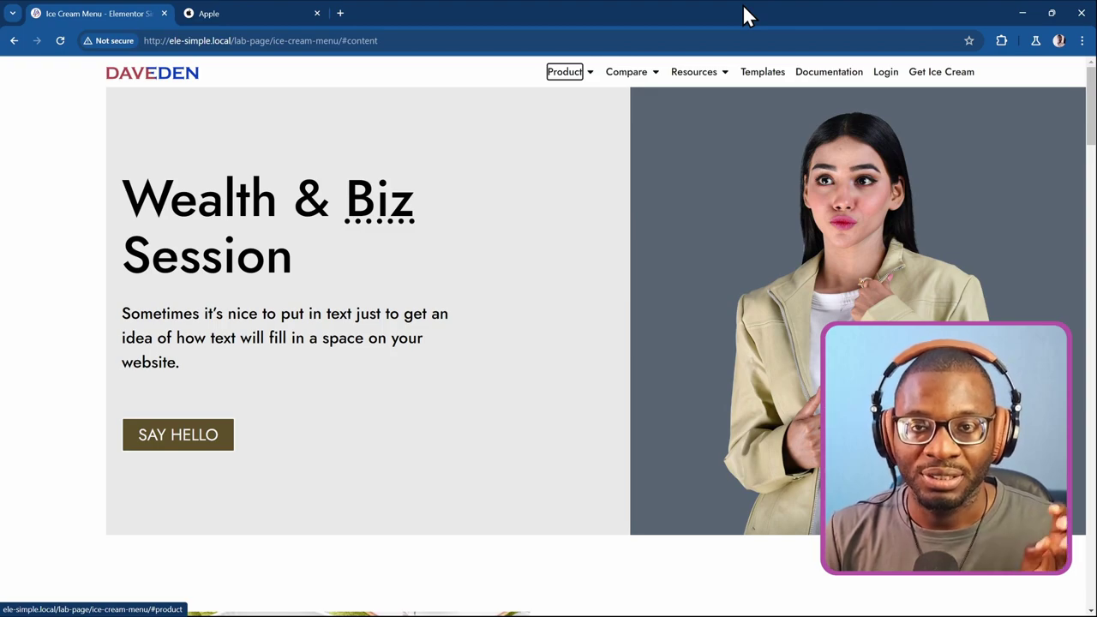
key(Tab)
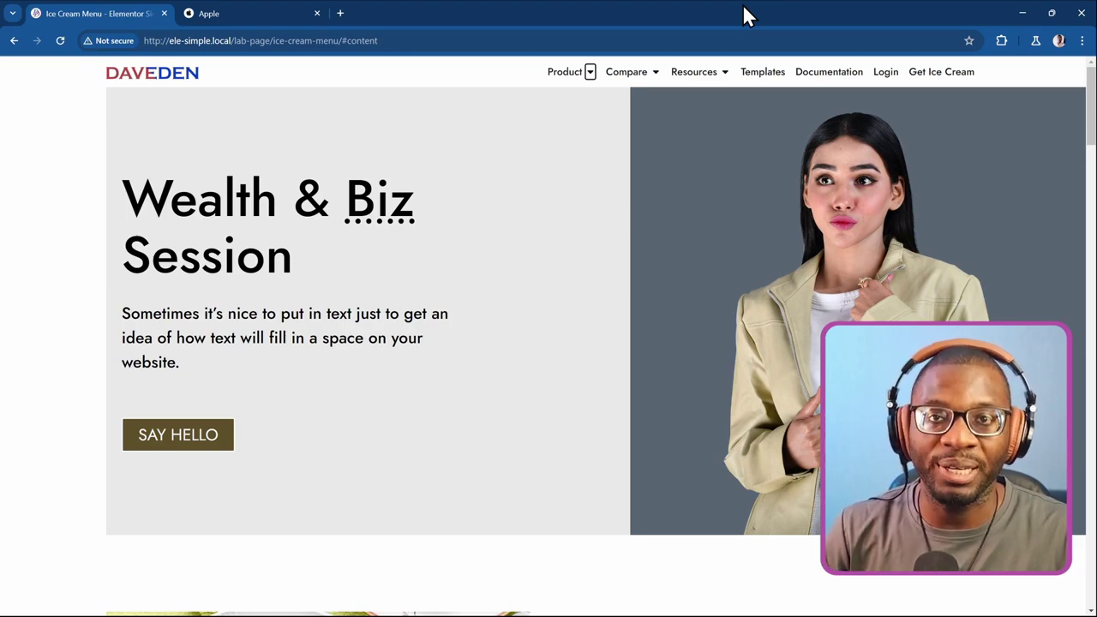
Step: Open and close the Product dropdown twice by keyboard, and move the focus on to the Compare dropdown toggle
key(Return)
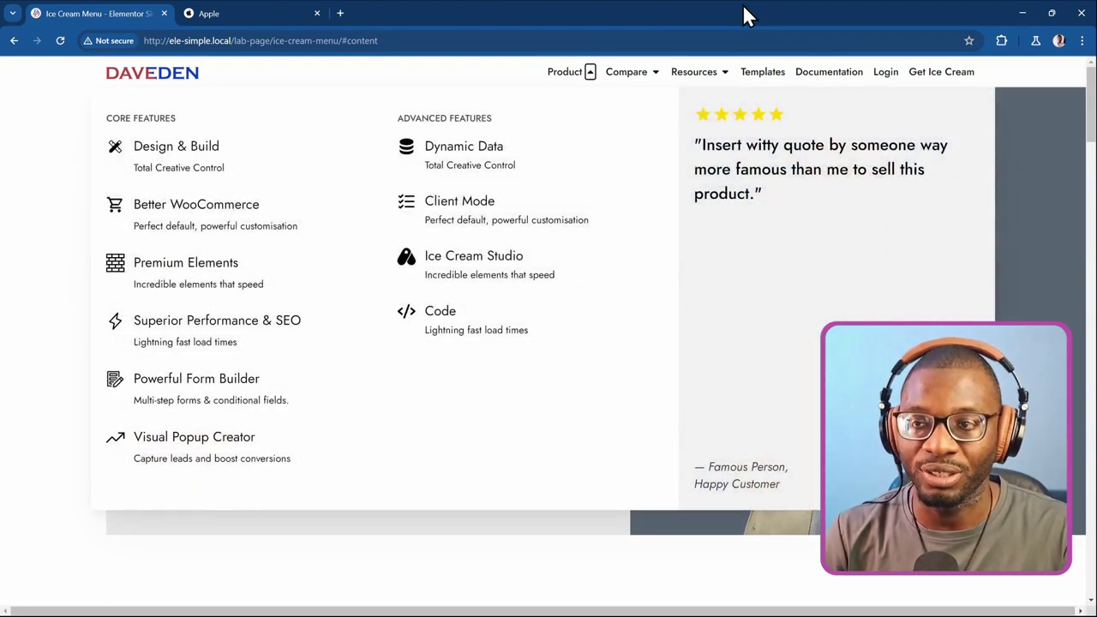
key(Escape)
key(Return)
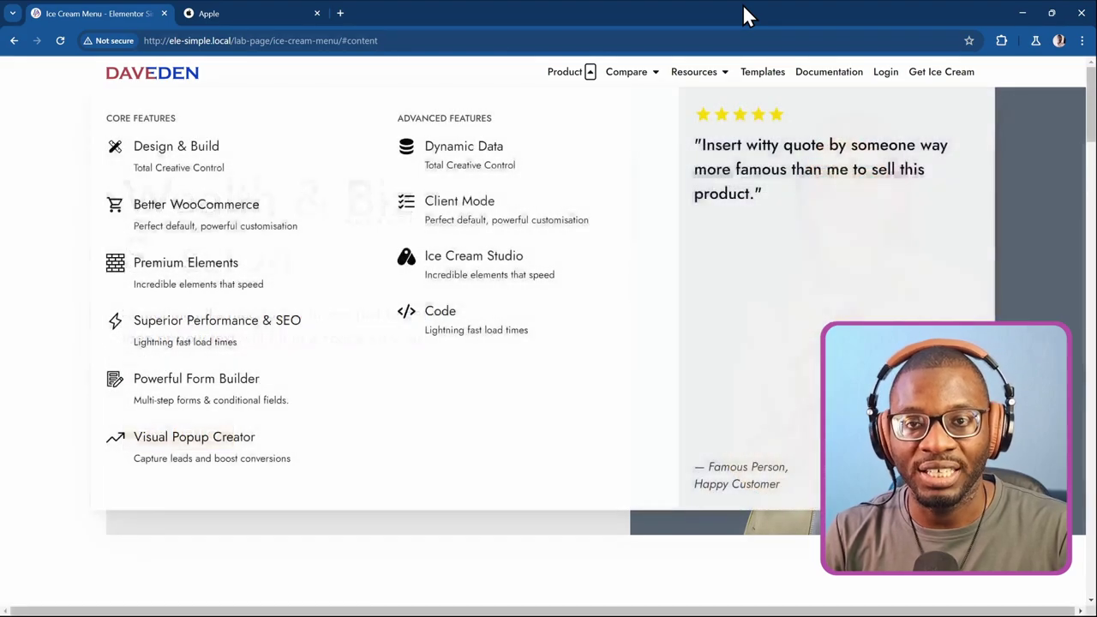
key(Escape)
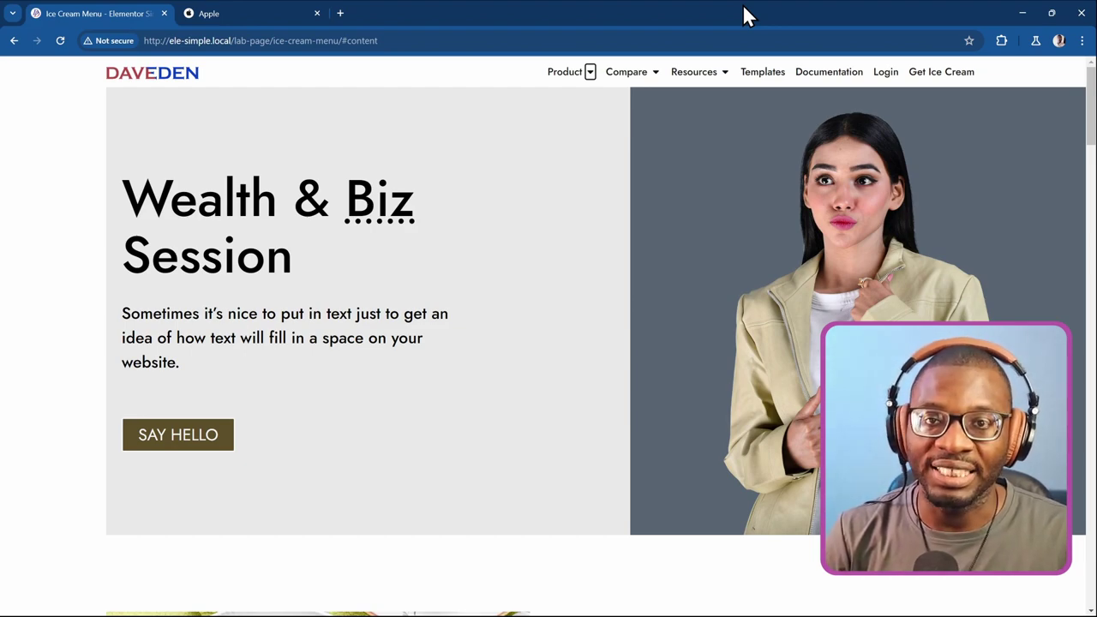
key(Tab)
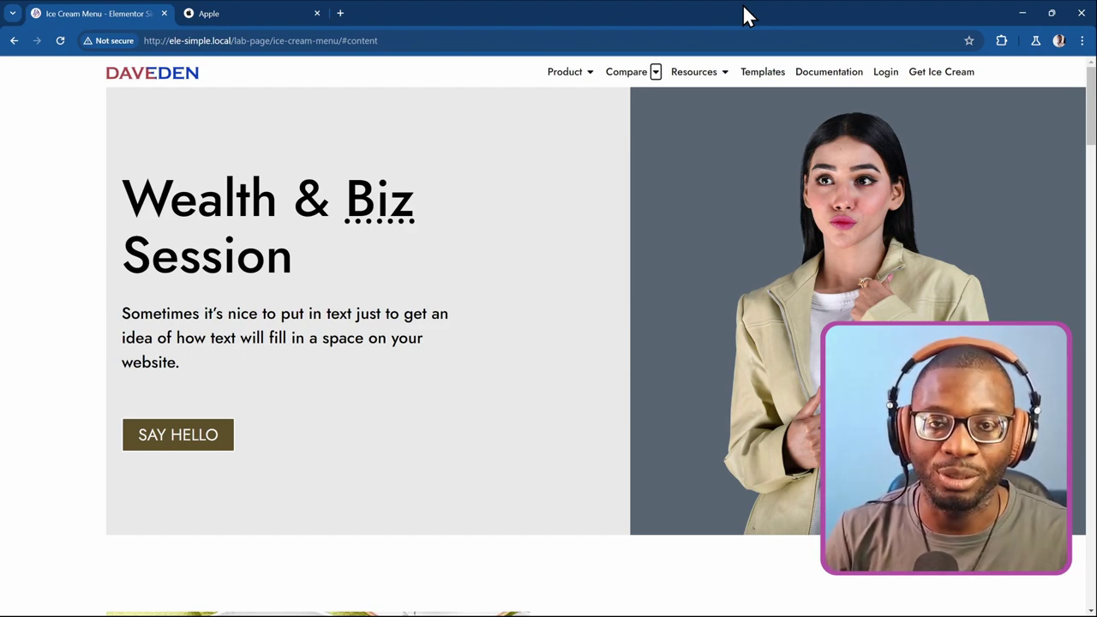
Step: Follow the Resources link by keyboard, return to the page header, and move the focus to the Product dropdown toggle
key(Tab)
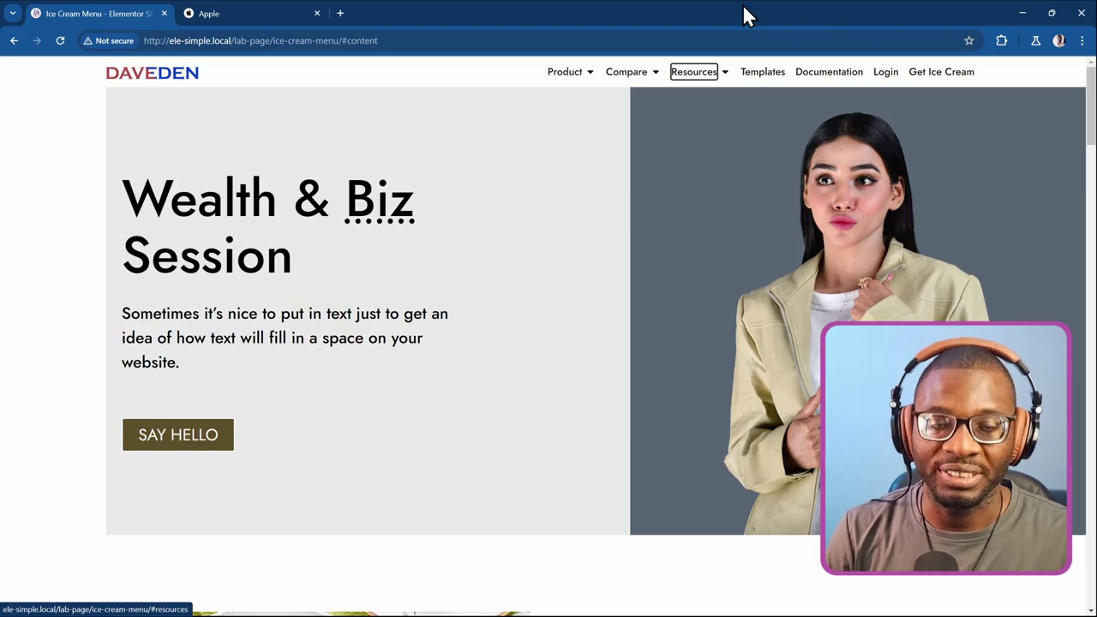
key(Return)
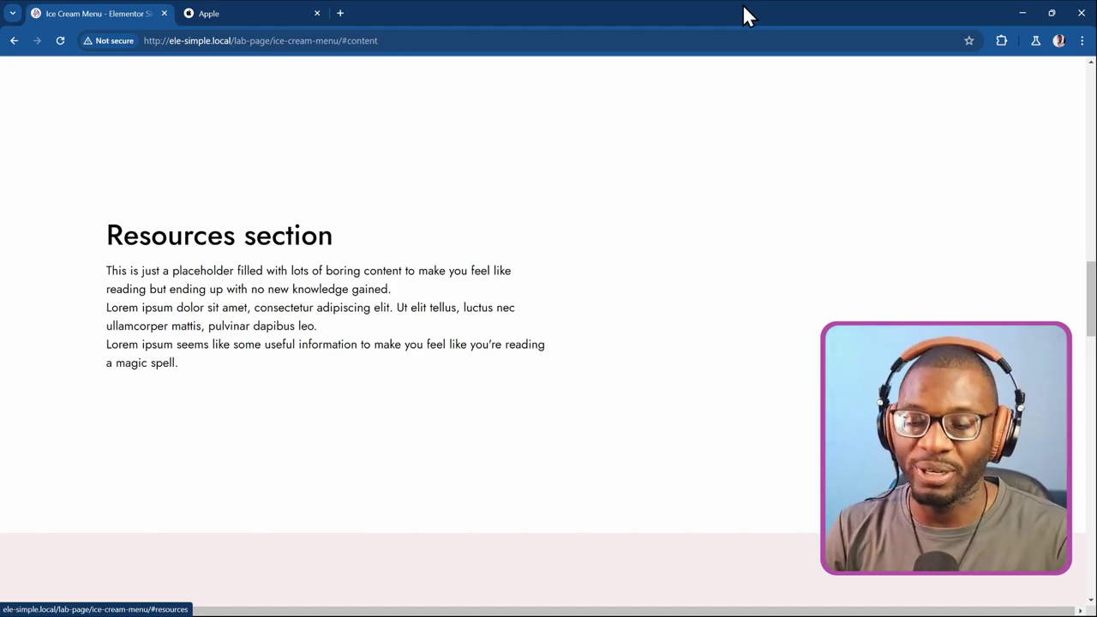
key(ctrl+l)
key(Return)
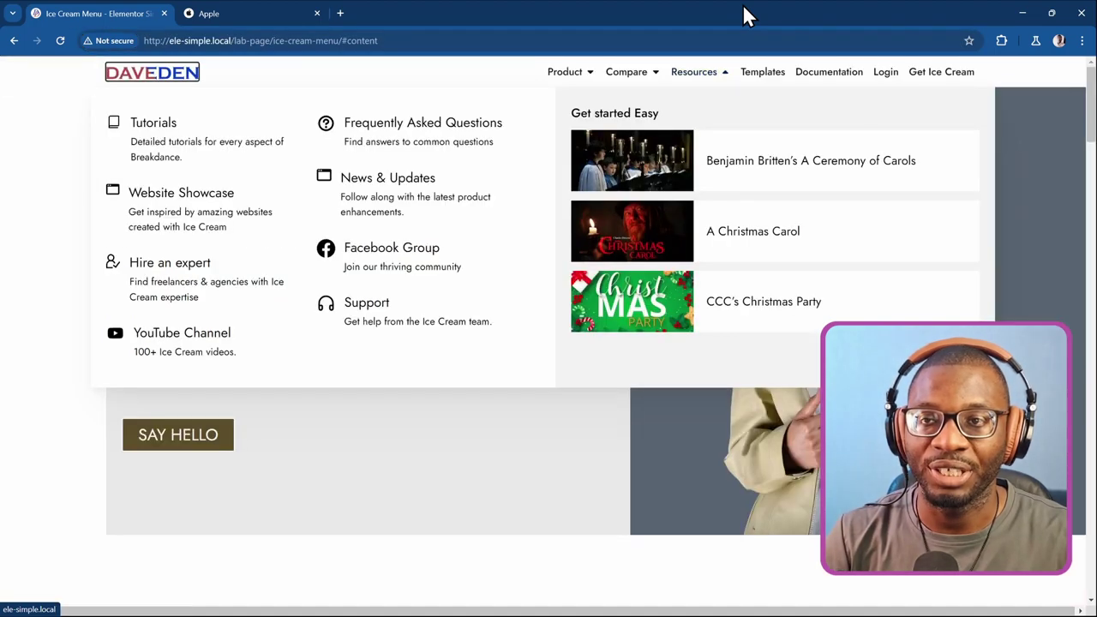
key(Tab)
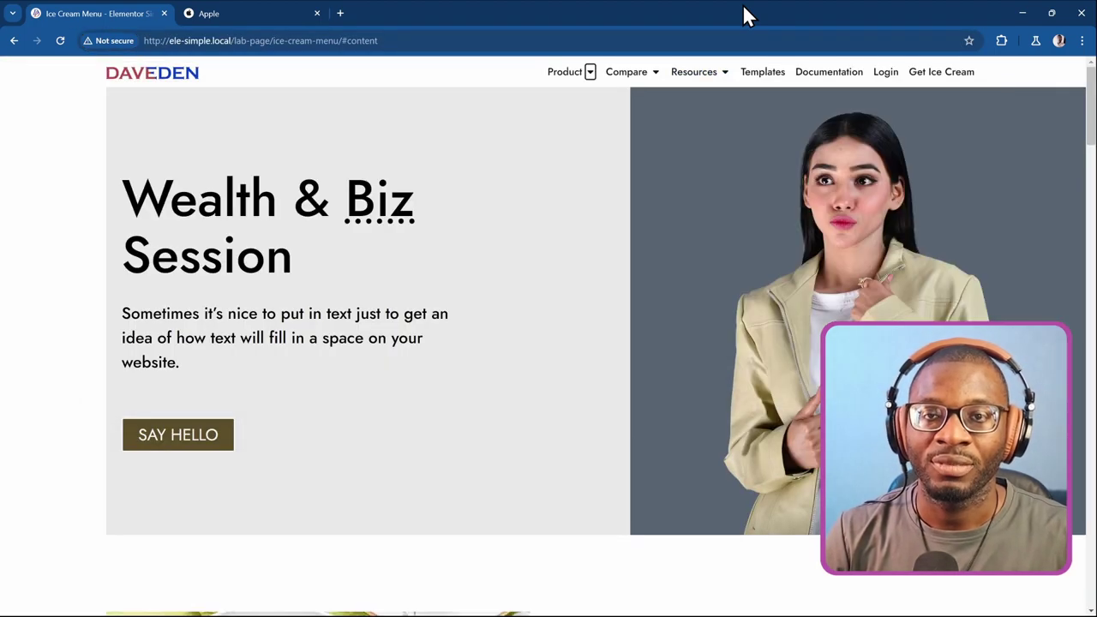
Step: Open the Product dropdown by keyboard and move the focus through its links from Design & Build to Code
key(Return)
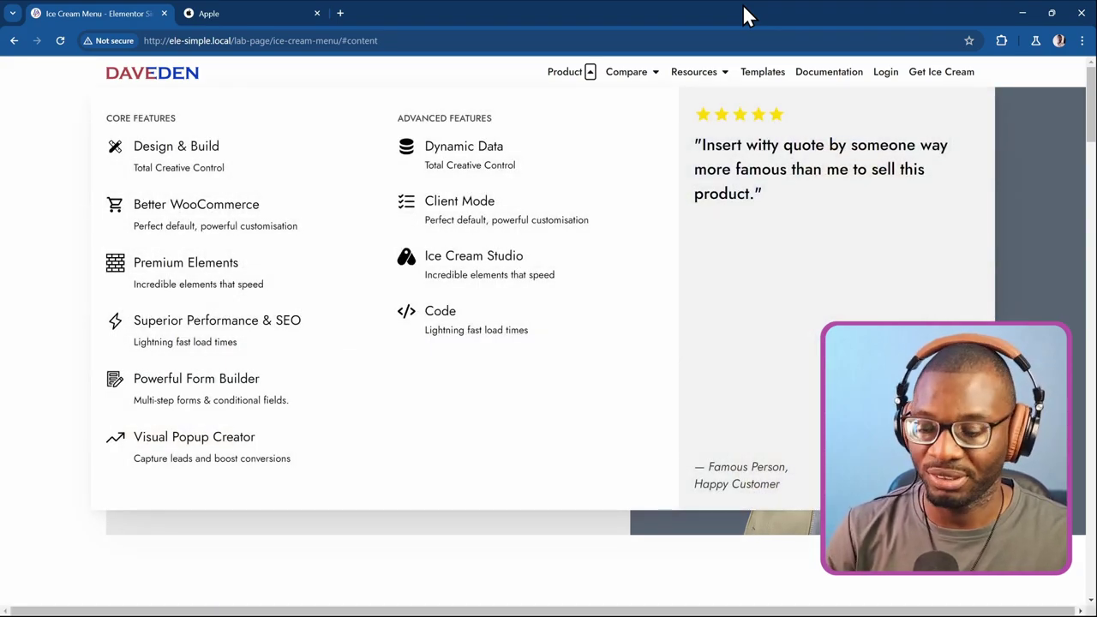
key(Tab)
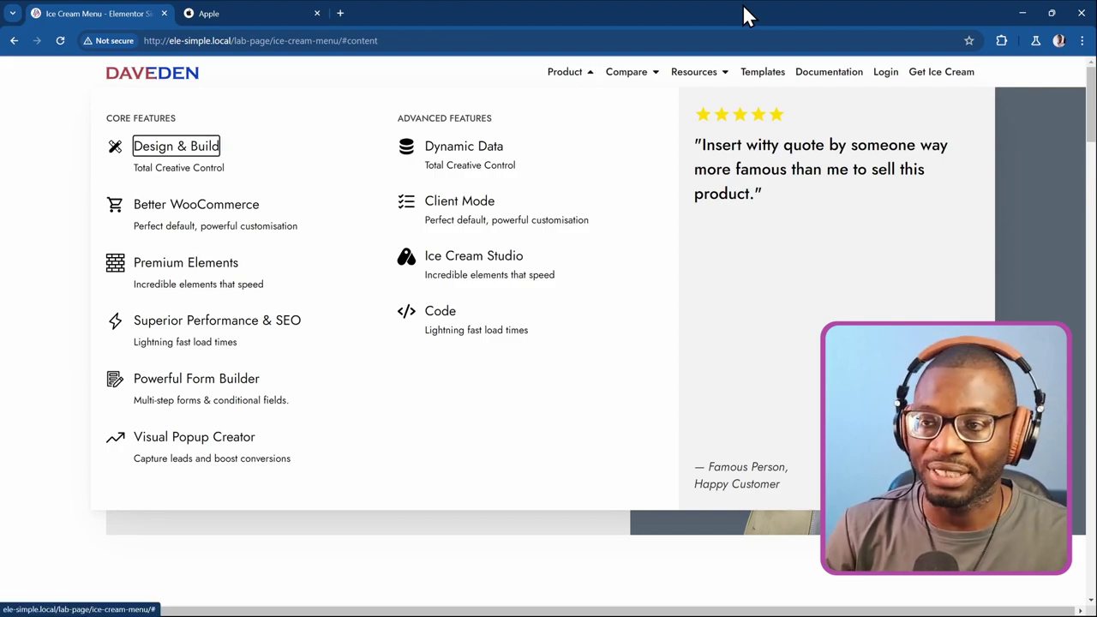
key(Tab)
key(Tab)
key(Tab)
key(Tab)
key(Tab)
key(Tab)
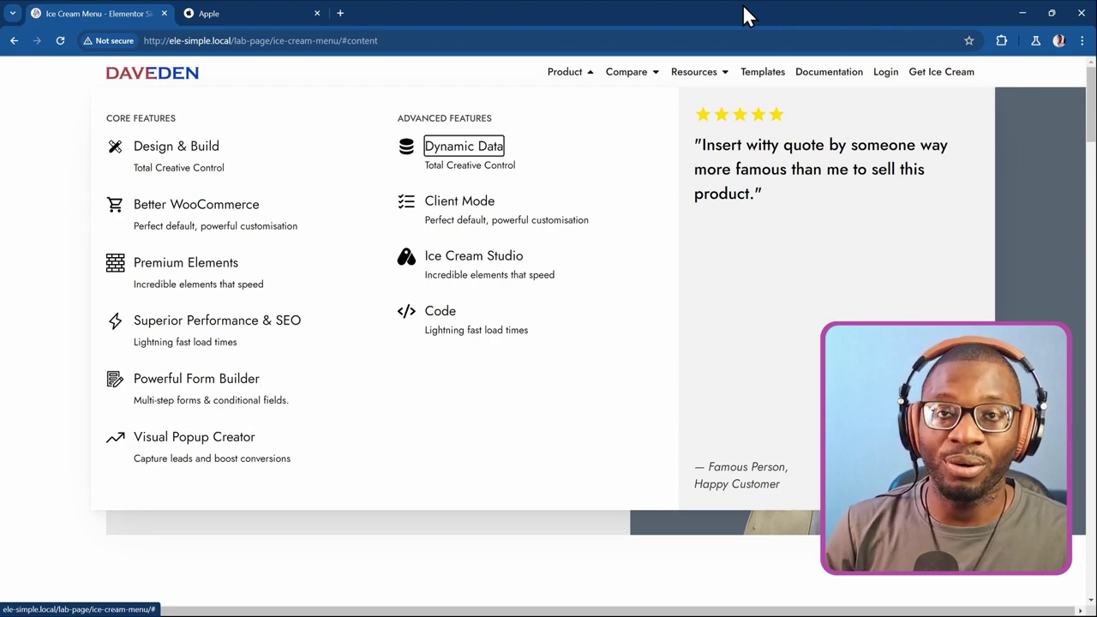
key(Tab)
key(Tab)
key(Tab)
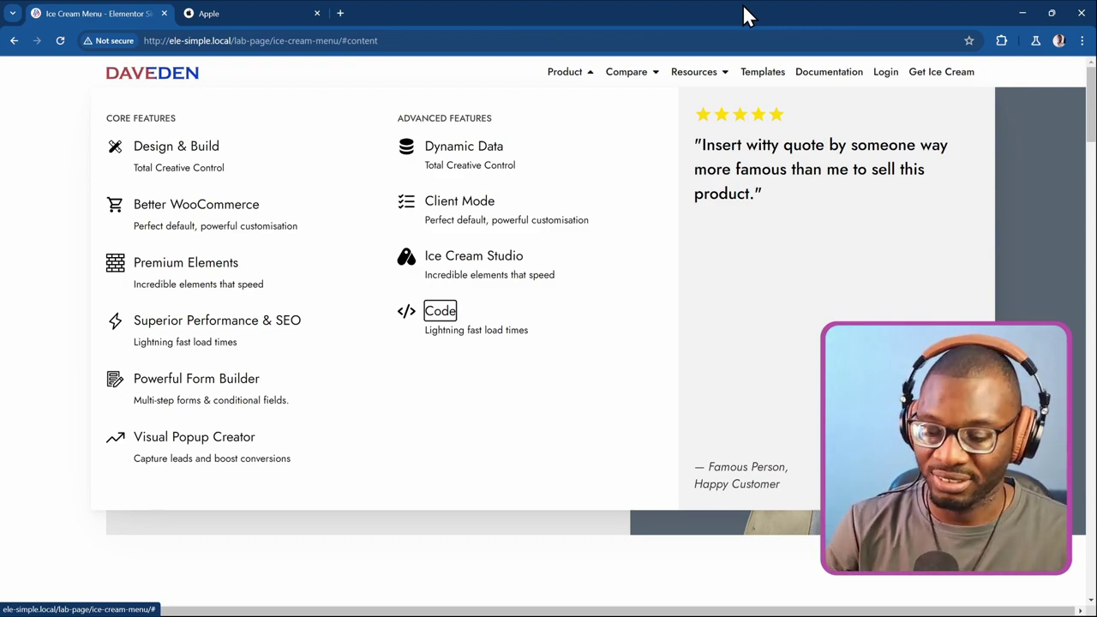
Step: Return the focus to the Product dropdown toggle from inside the panel and go through the panel's links to Code again
key(Escape)
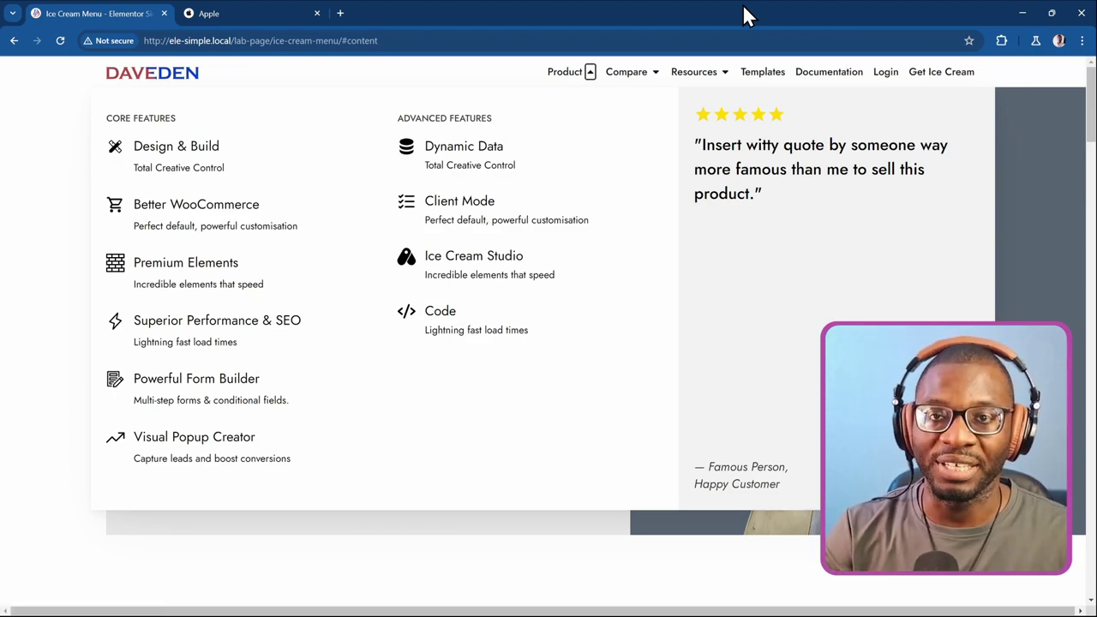
key(Tab)
key(Tab)
key(Tab)
key(Tab)
key(Tab)
key(Tab)
key(Tab)
key(Tab)
key(Tab)
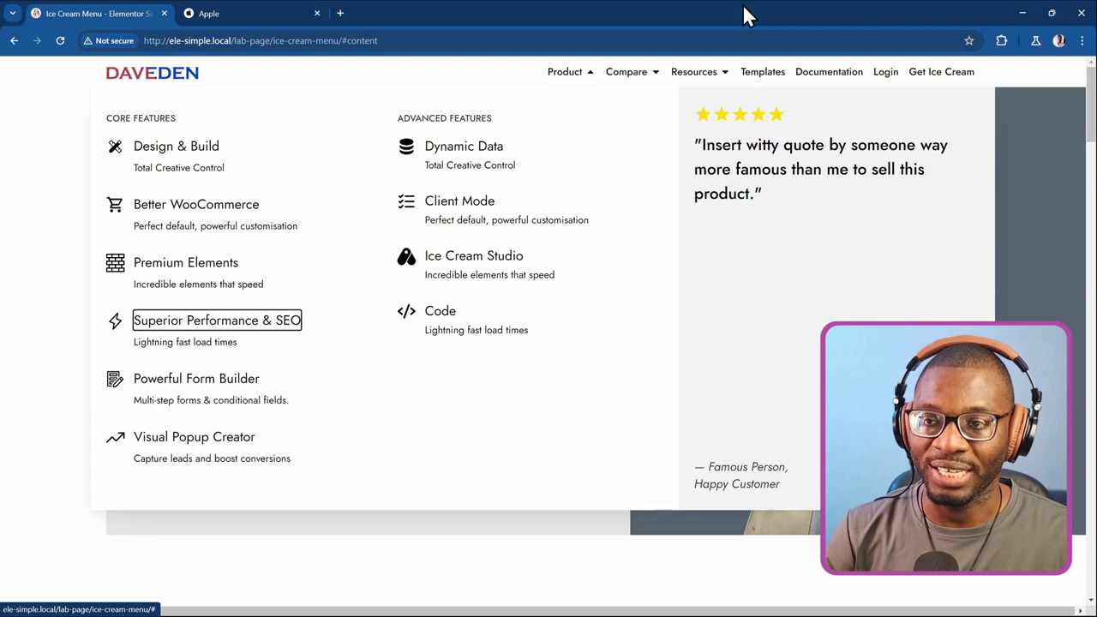
key(Tab)
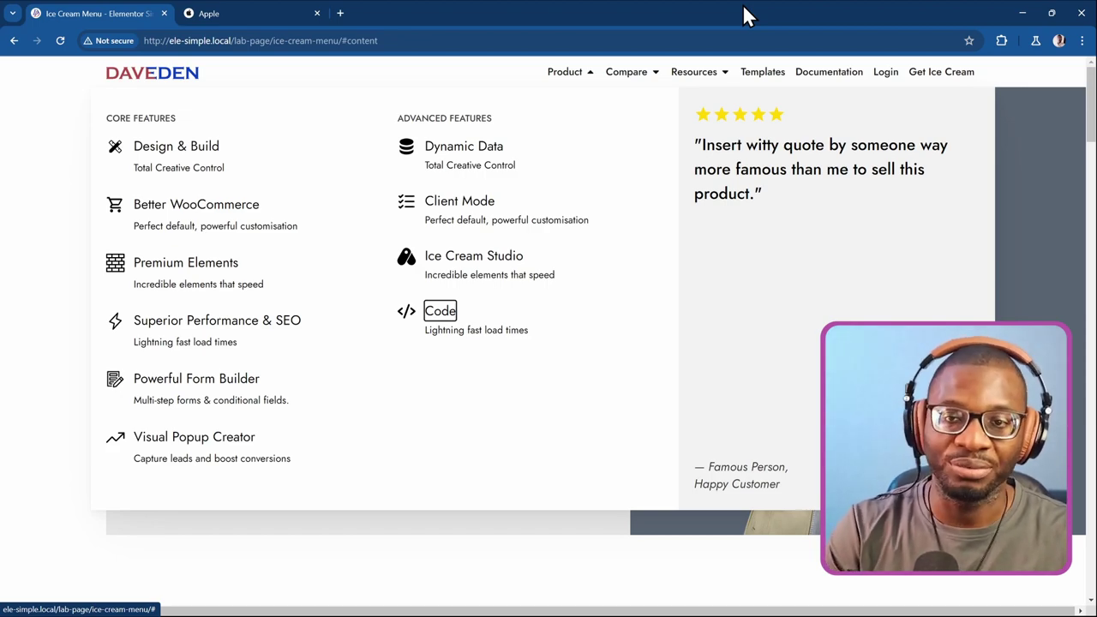
Step: Test escaping the Product dropdown from the Code and Better WooCommerce links, and move the focus on to the Compare dropdown toggle
key(Escape)
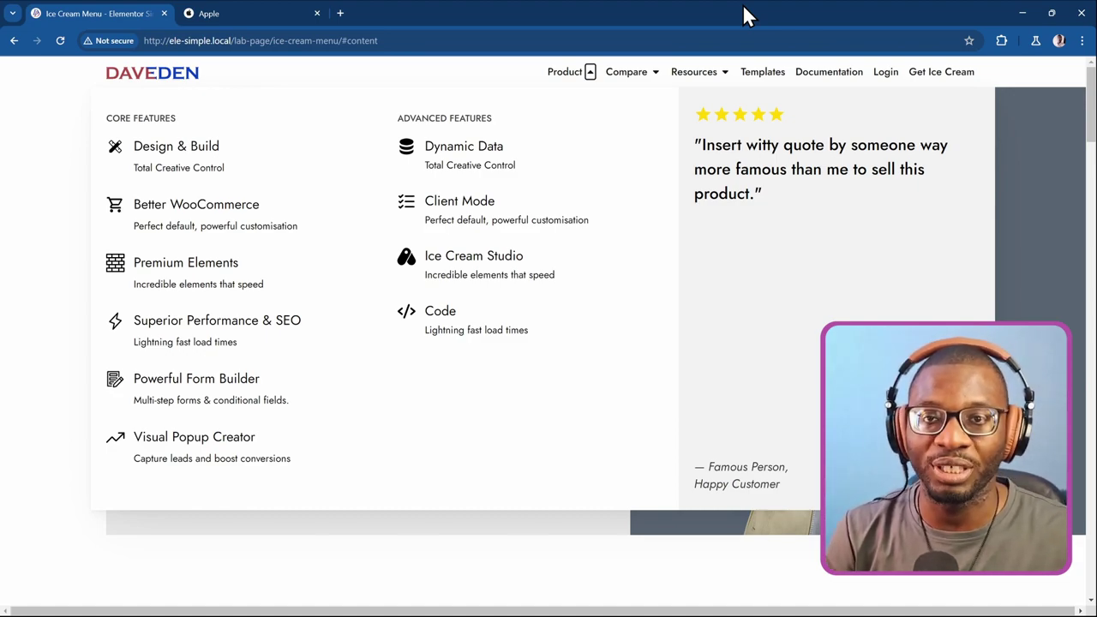
key(Tab)
key(Tab)
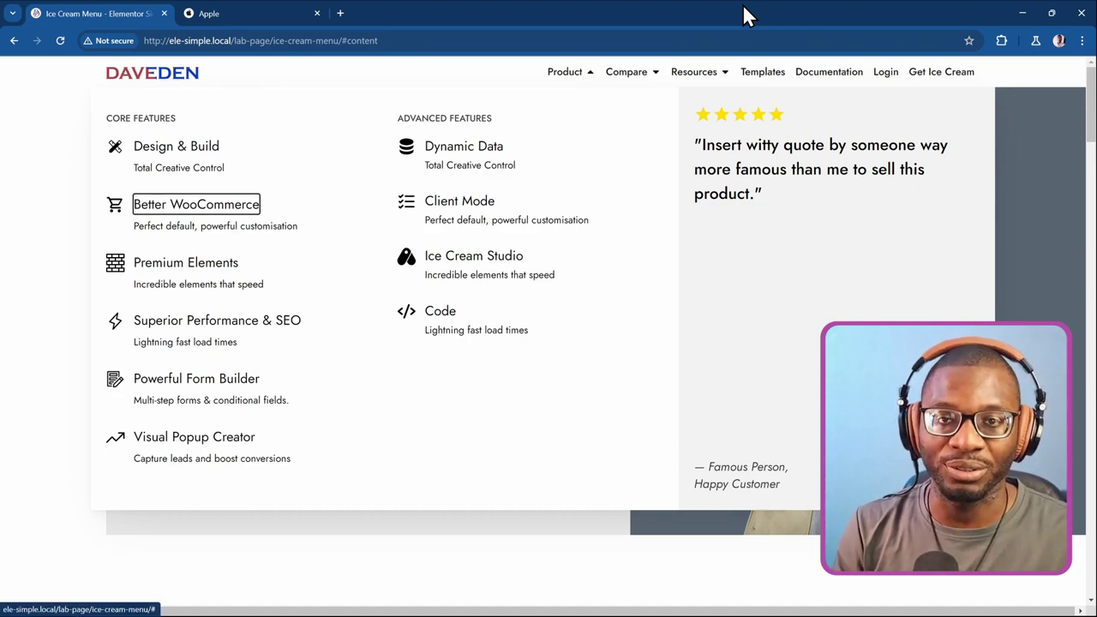
key(Escape)
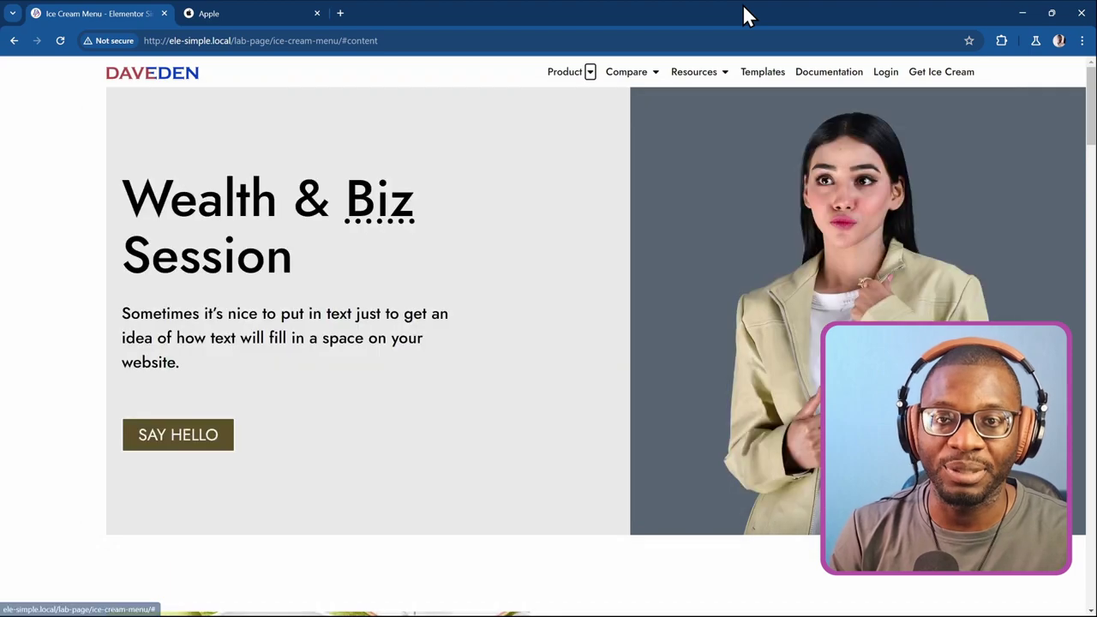
key(Tab)
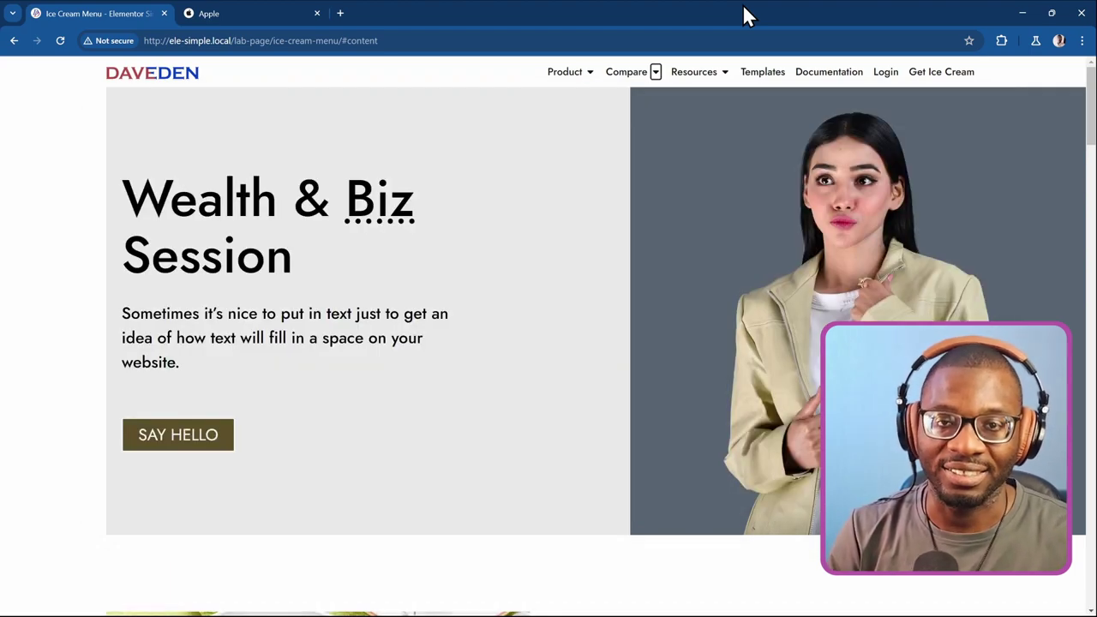
Step: Open the Compare dropdown by keyboard, go through its links from Overview, and bring the focus back to its toggle
key(Return)
key(Tab)
key(Tab)
key(Tab)
key(Tab)
key(Tab)
key(Tab)
key(Tab)
key(Tab)
key(Tab)
key(Tab)
key(Tab)
key(Tab)
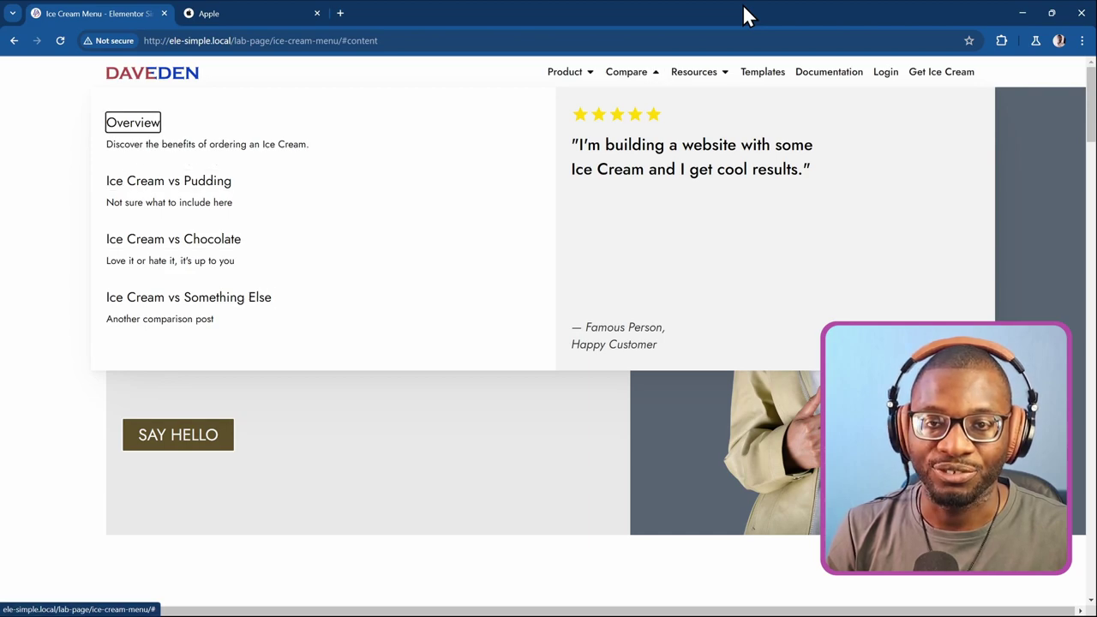
key(Tab)
key(Tab)
key(Tab)
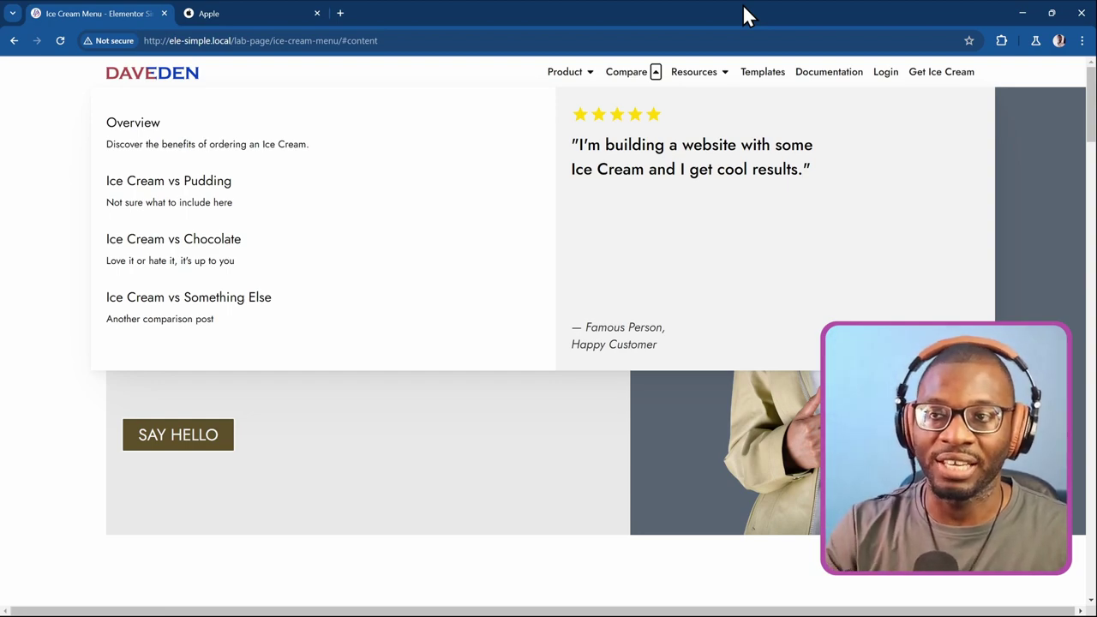
Step: Switch to the Apple page and open its Store submenu by keyboard for comparison
click(201, 15)
key(Tab)
key(Tab)
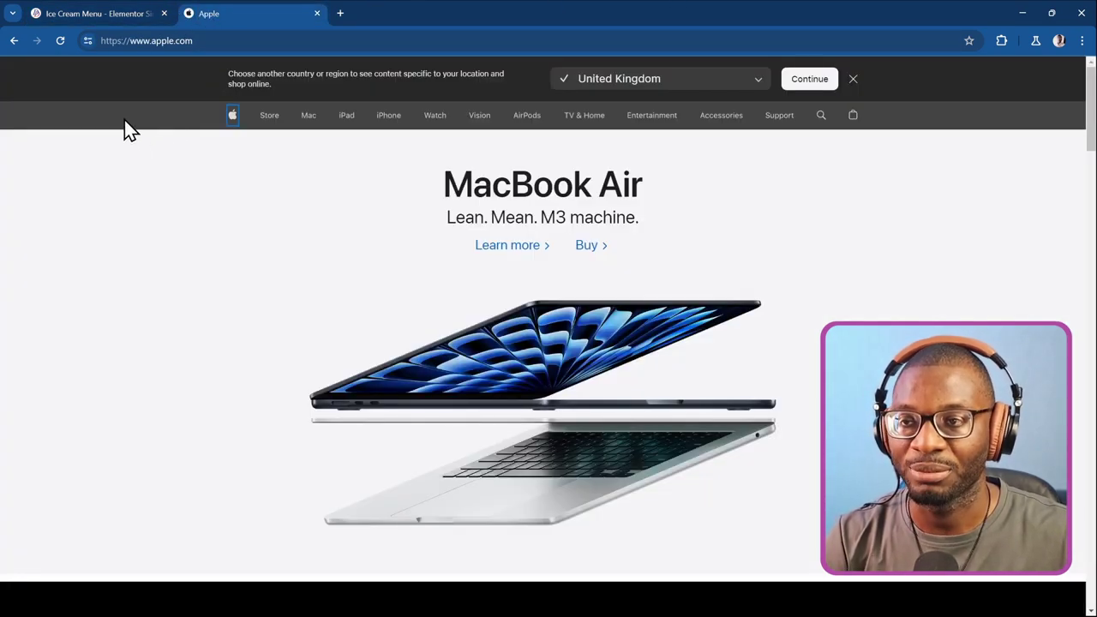
key(Return)
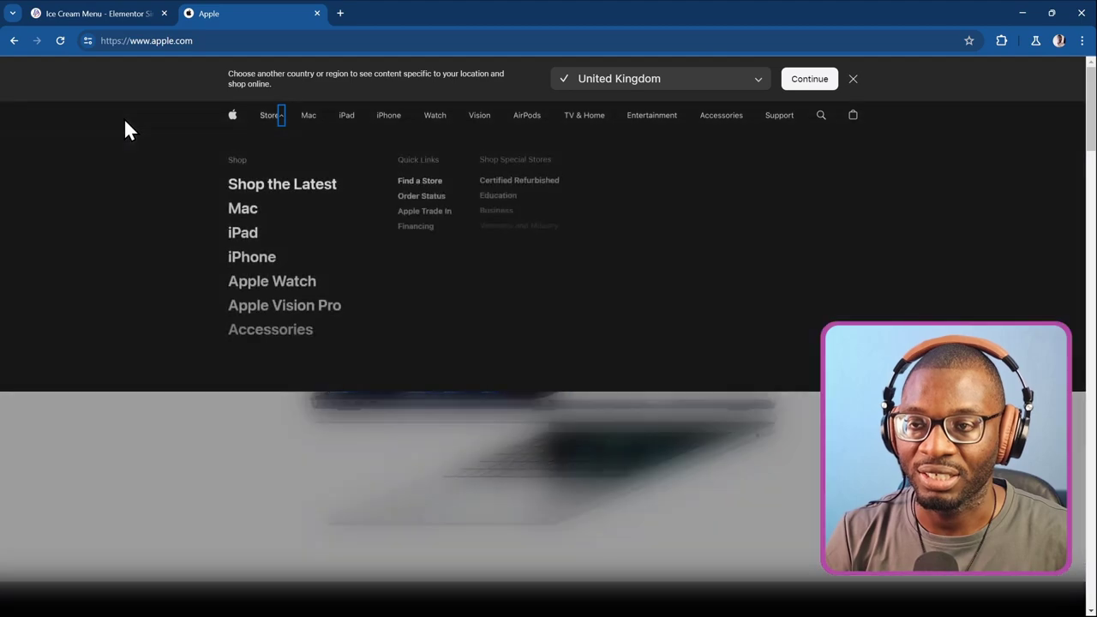
Step: Move the keyboard focus through the Store submenu's links and out to the Mac link in Apple's navigation
key(Tab)
key(Tab)
key(Tab)
key(Tab)
key(Tab)
key(Tab)
key(Tab)
key(Tab)
key(Tab)
key(Tab)
key(Tab)
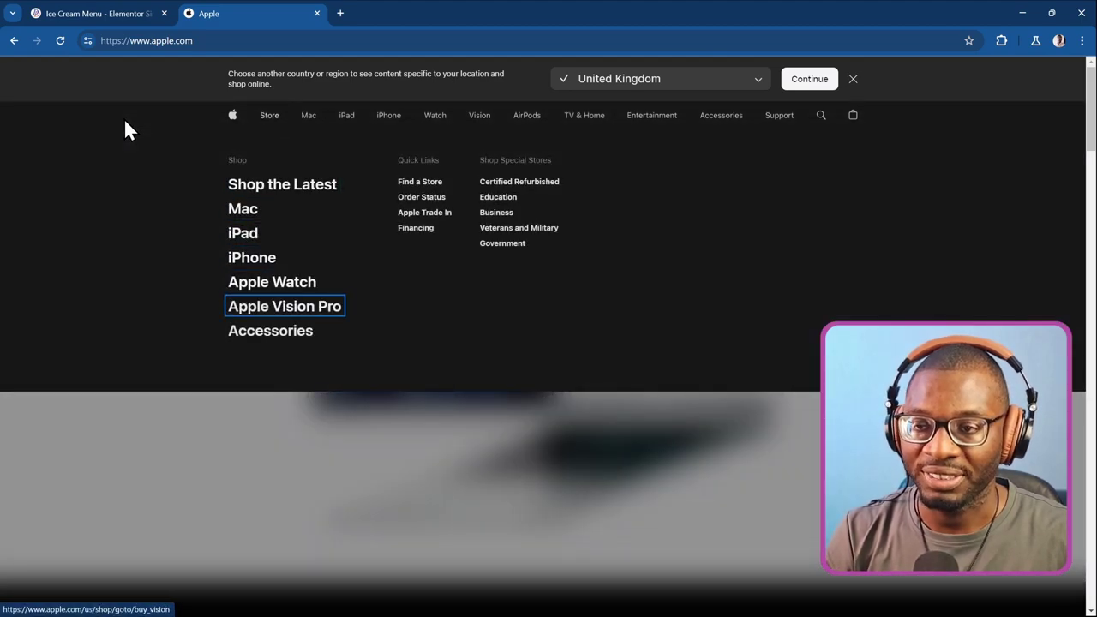
key(Tab)
key(Tab)
key(Tab)
key(Tab)
key(Tab)
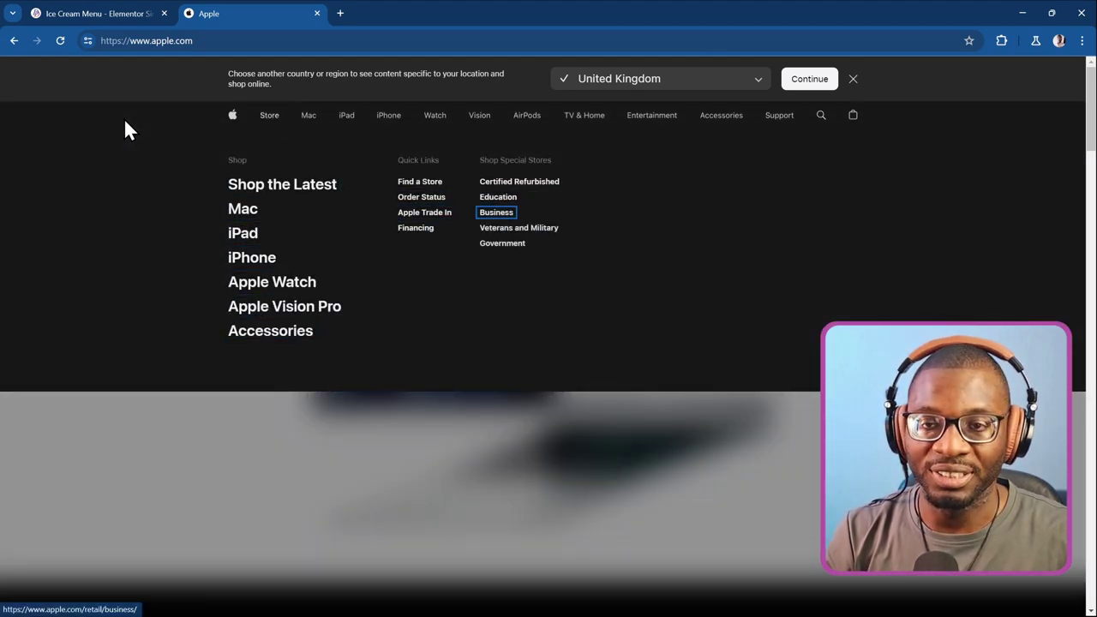
key(Tab)
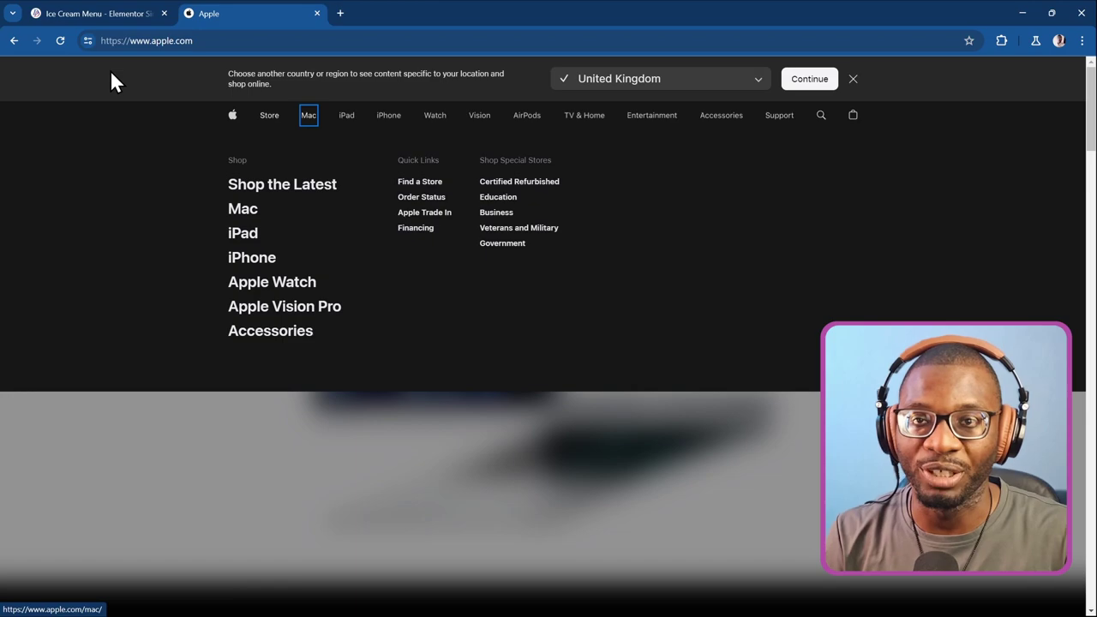
Step: Move the focus through Apple's remaining navigation items to the MacBook Air Learn more link, and return to the Ice Cream Menu page
key(Tab)
key(Tab)
key(Tab)
key(Tab)
key(Tab)
key(Tab)
key(Tab)
key(Tab)
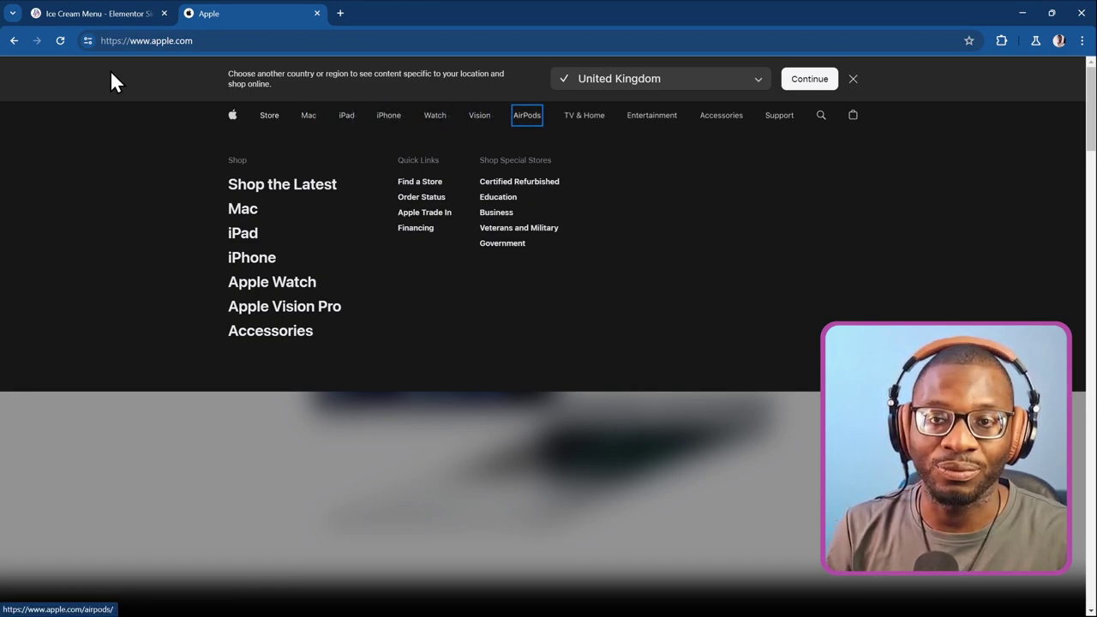
key(Tab)
key(Tab)
key(Tab)
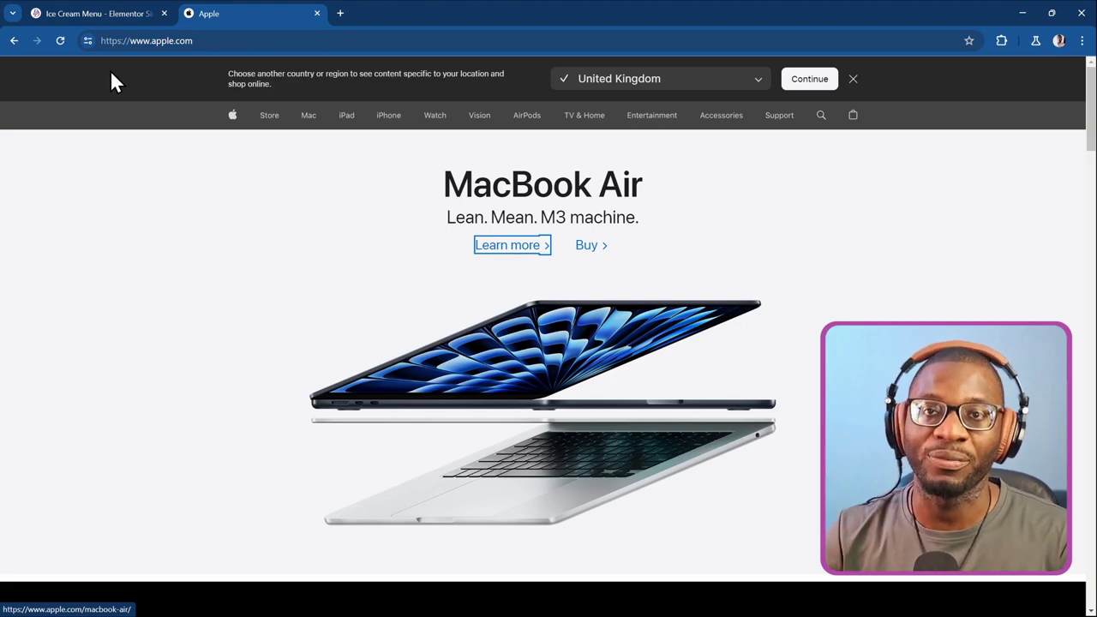
key(ctrl+shift+Tab)
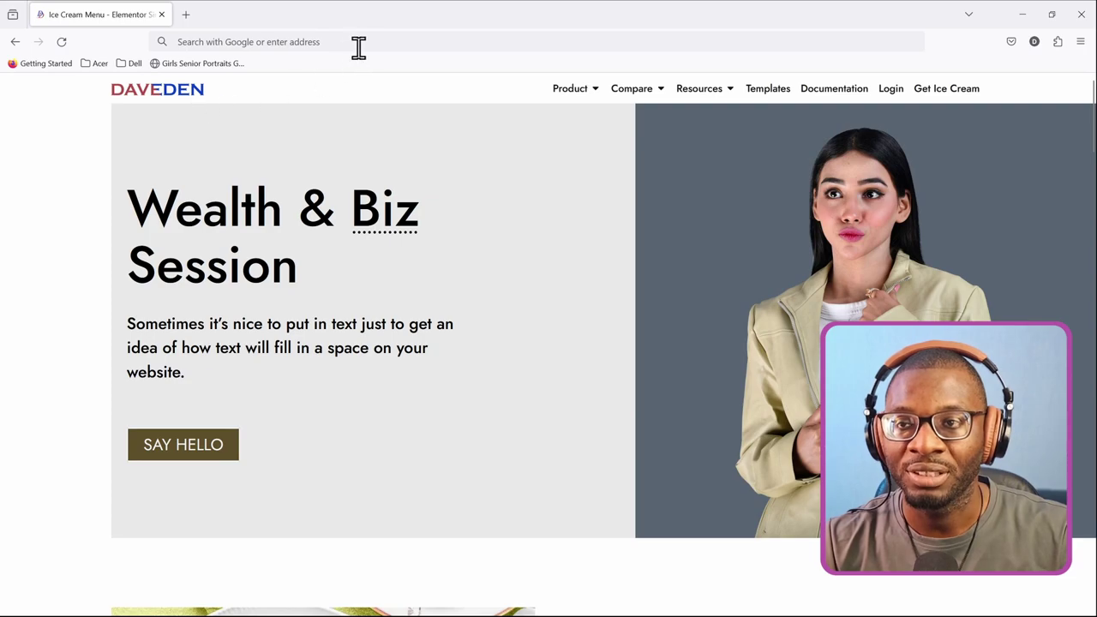
Step: In Firefox, move the keyboard focus from the address bar into the Ice Cream Menu page, through the logo to the Product link
click(358, 48)
key(Escape)
key(Tab)
key(Tab)
key(Tab)
key(Tab)
key(Tab)
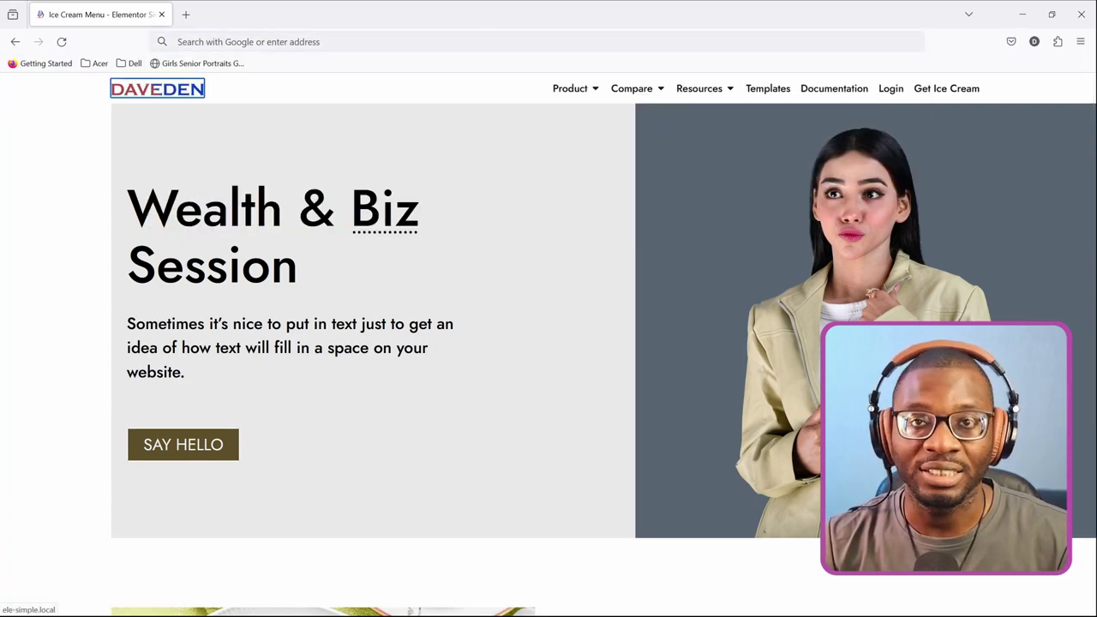
key(Tab)
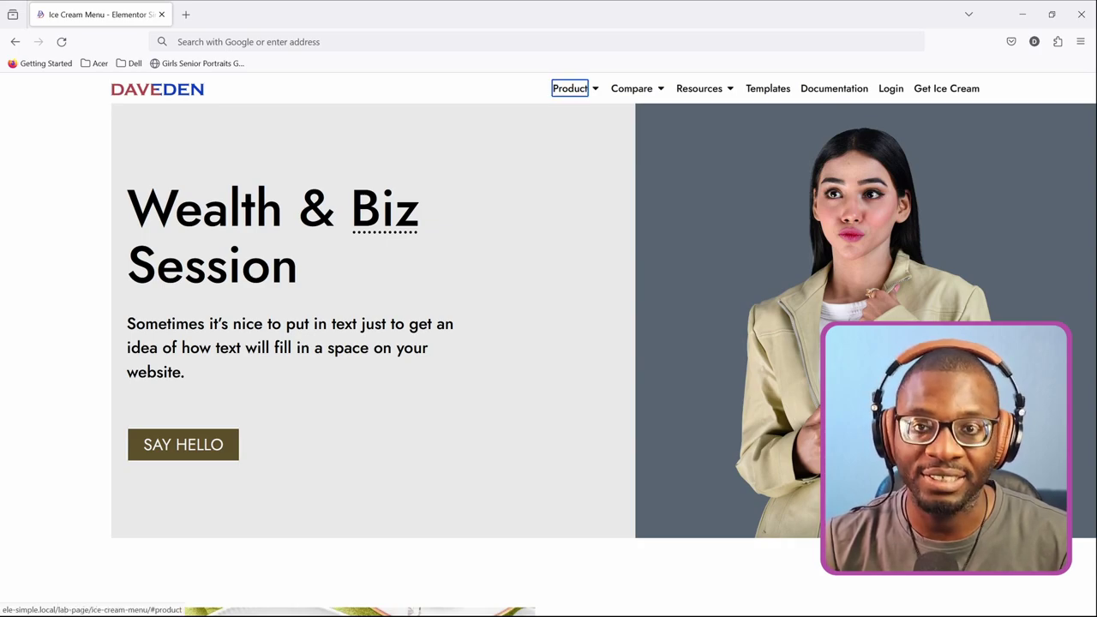
Step: Test the focus on the Product dropdown toggle in Firefox, opening and closing its panel by keyboard
key(Tab)
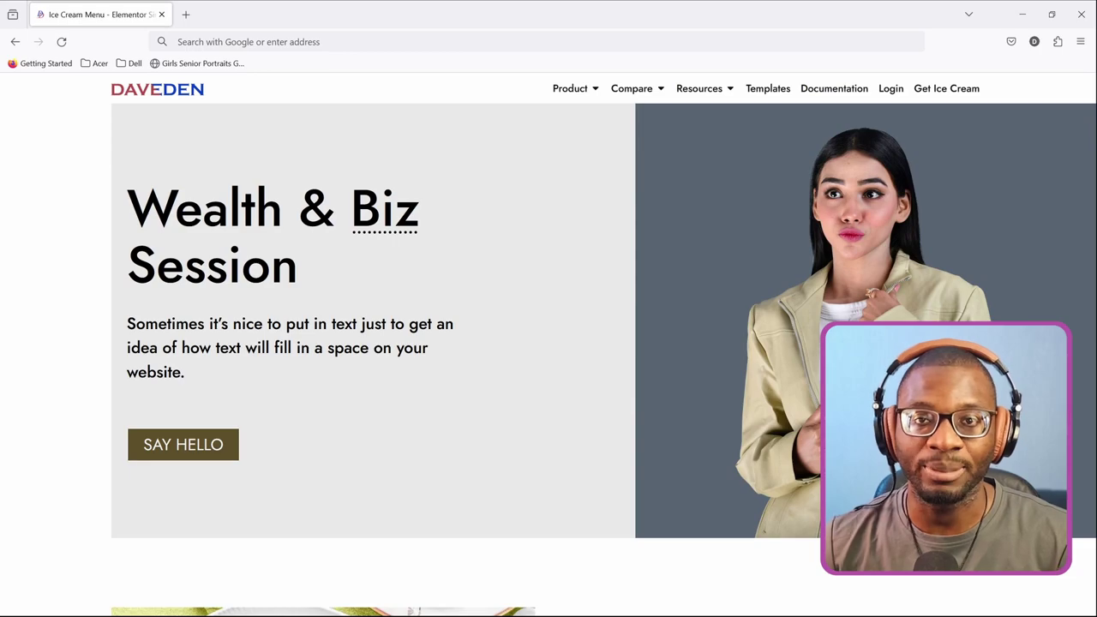
key(Tab)
key(Return)
key(Escape)
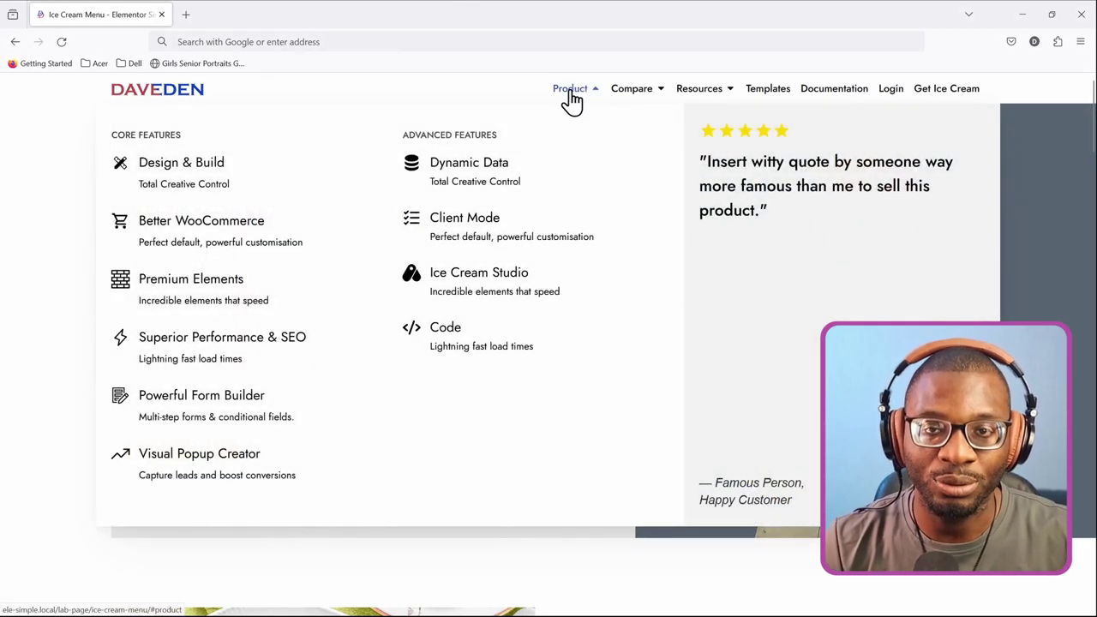
Step: Inspect the Product link's markup, force its :focus-visible state, and examine the outline rule that applies to it
right_click(572, 94)
click(619, 334)
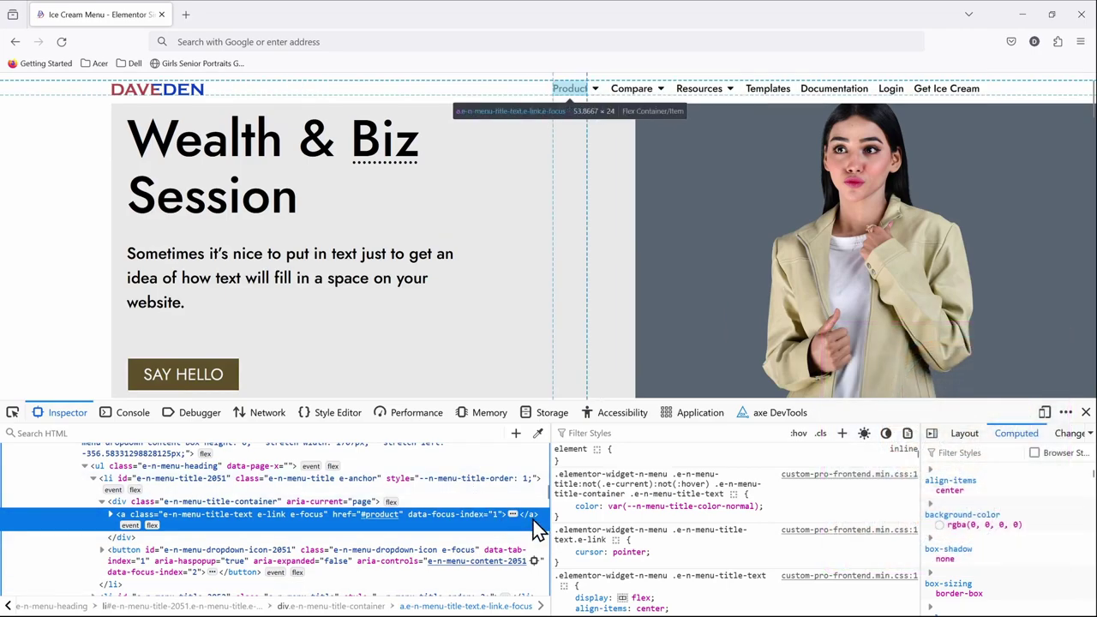
click(797, 432)
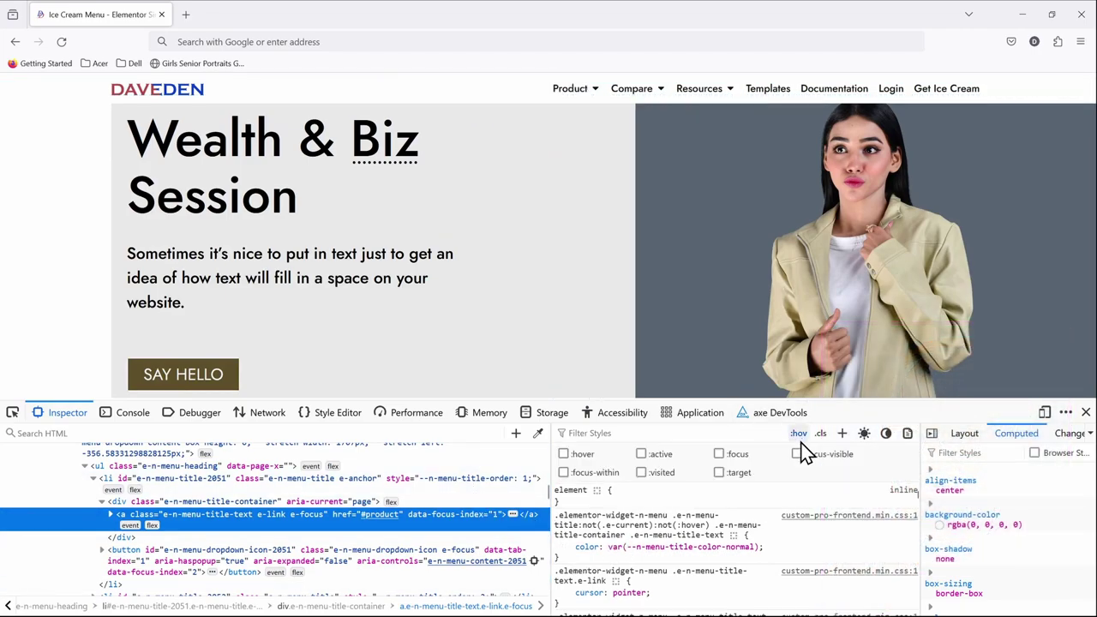
click(797, 454)
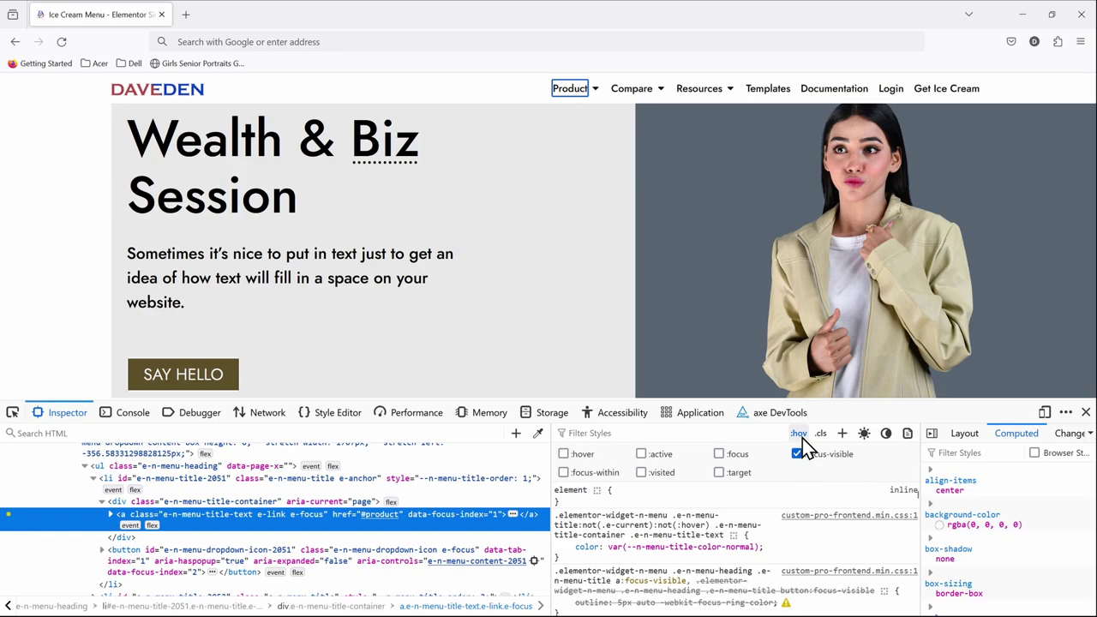
click(797, 433)
scroll(702, 551, down, 2)
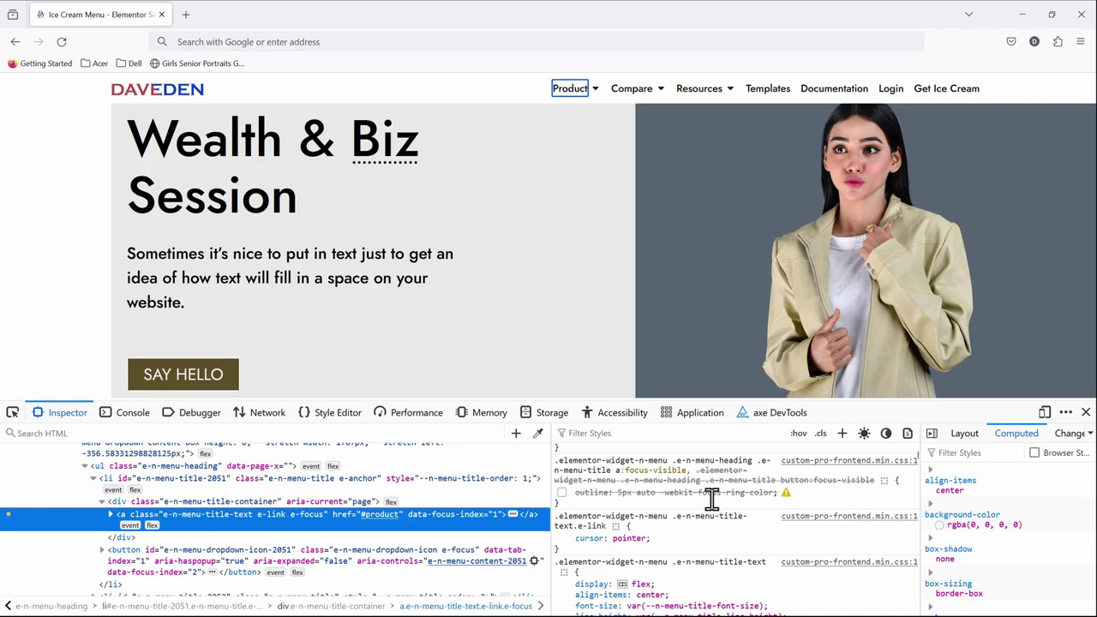
Step: Select the Product dropdown icon button in the page markup and force its :focus-visible state
click(418, 561)
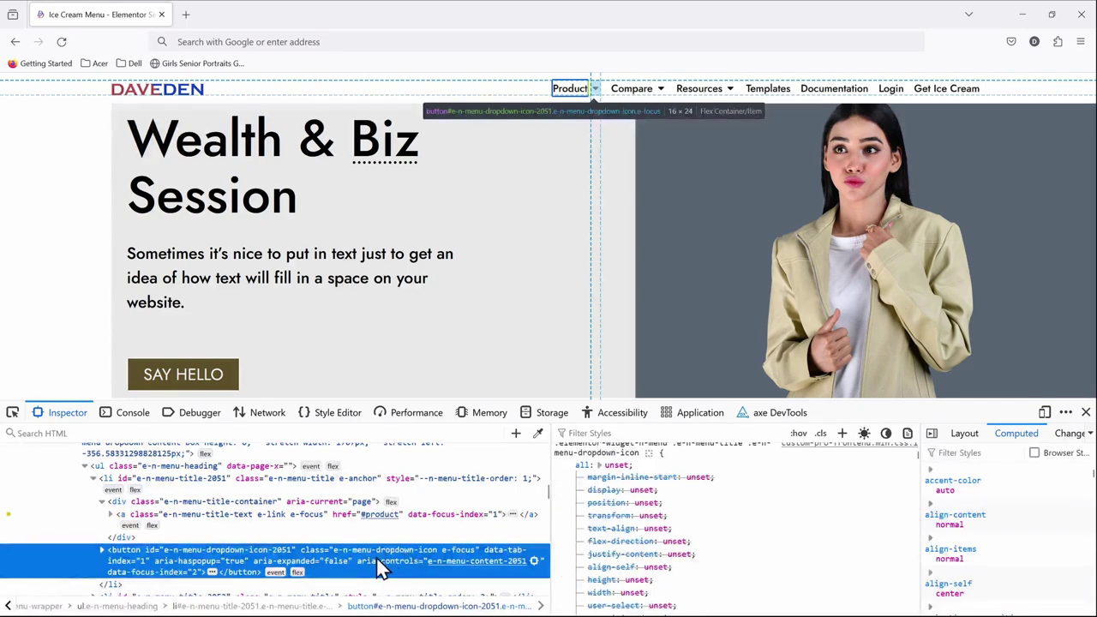
scroll(693, 482, up, 2)
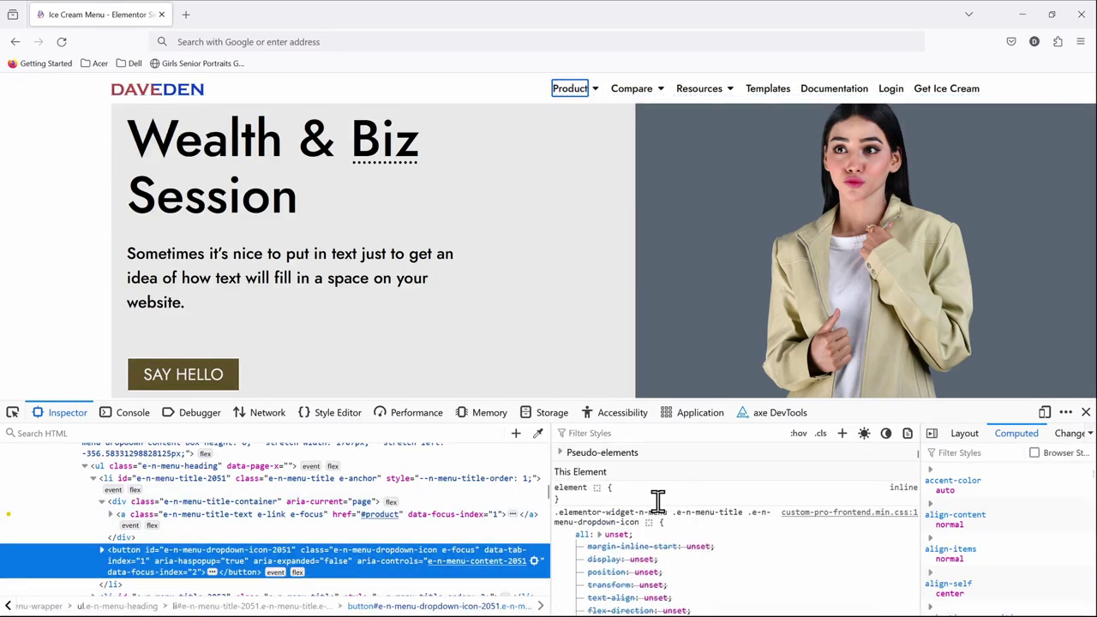
click(797, 433)
click(801, 455)
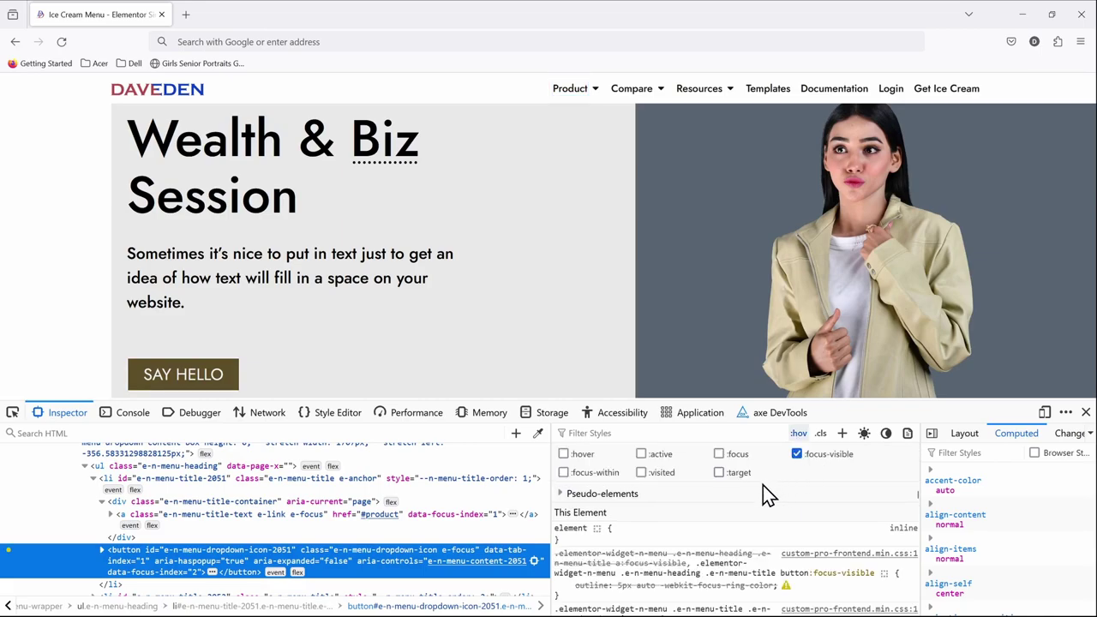
Step: Examine the dropdown button's style rules for the :focus-visible outline and the declarations that override it
scroll(765, 501, down, 2)
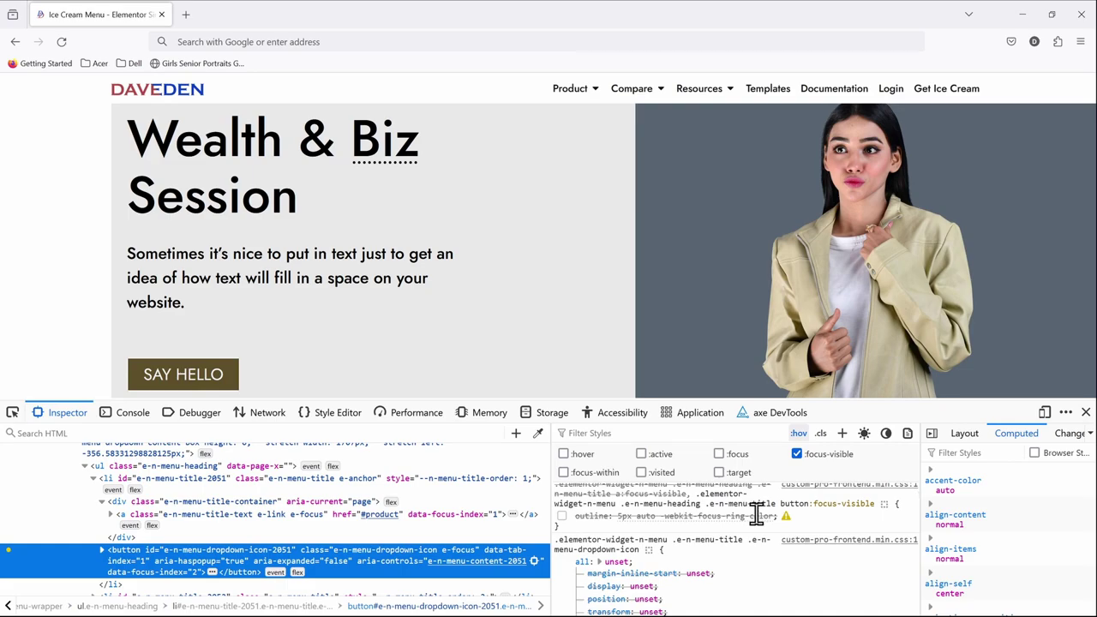
scroll(756, 513, down, 2)
scroll(749, 526, up, 2)
scroll(574, 561, down, 10)
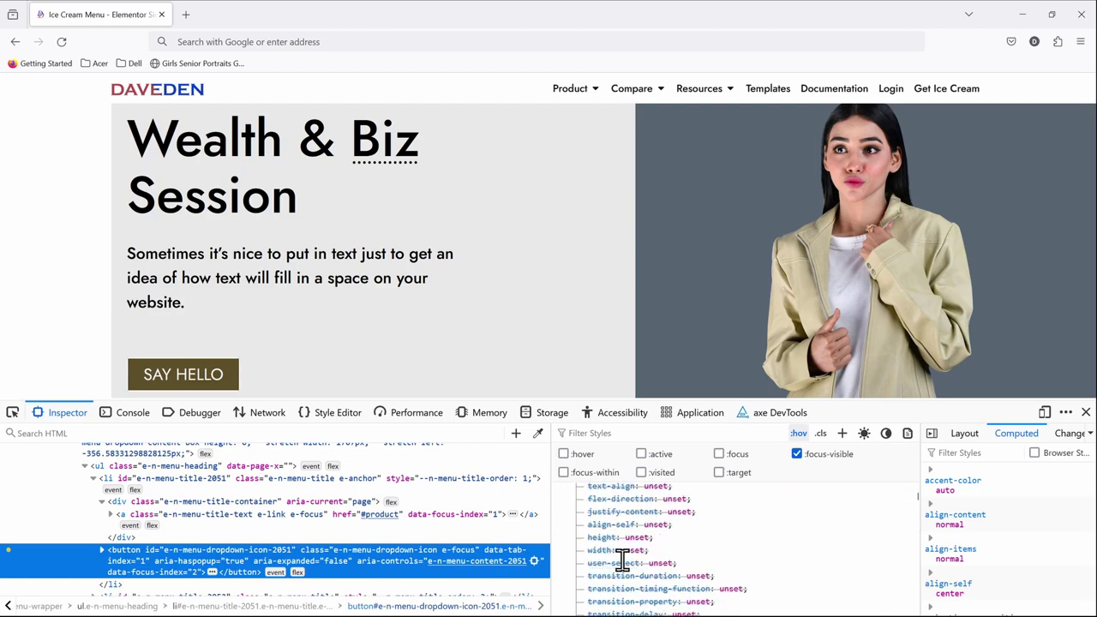
scroll(622, 558, down, 2)
scroll(617, 559, up, 4)
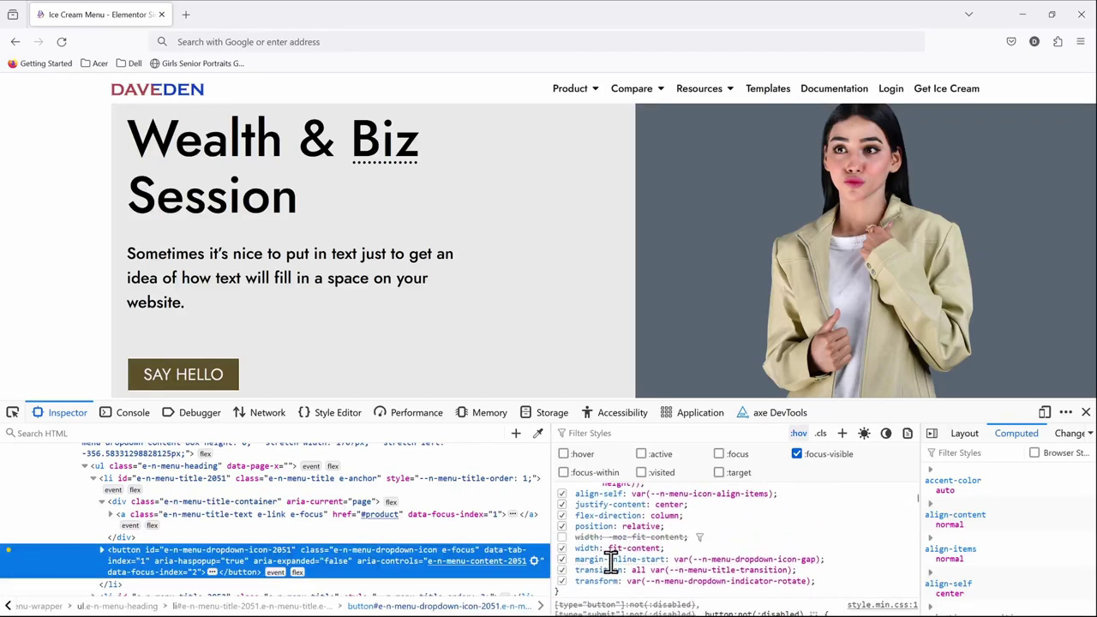
scroll(613, 557, down, 1)
scroll(611, 558, up, 5)
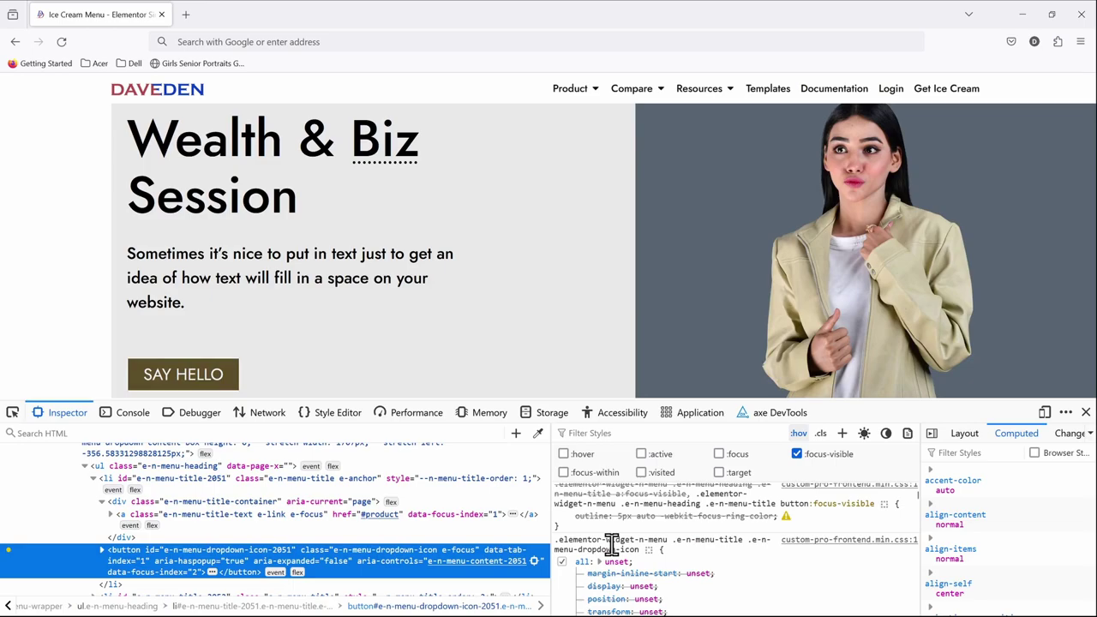
scroll(641, 543, down, 5)
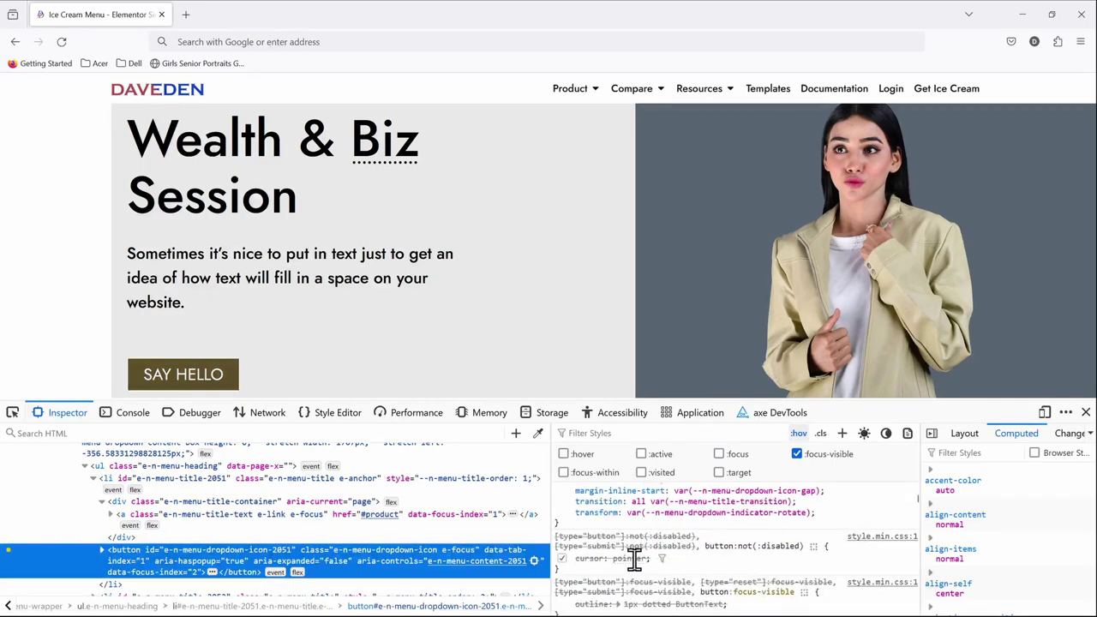
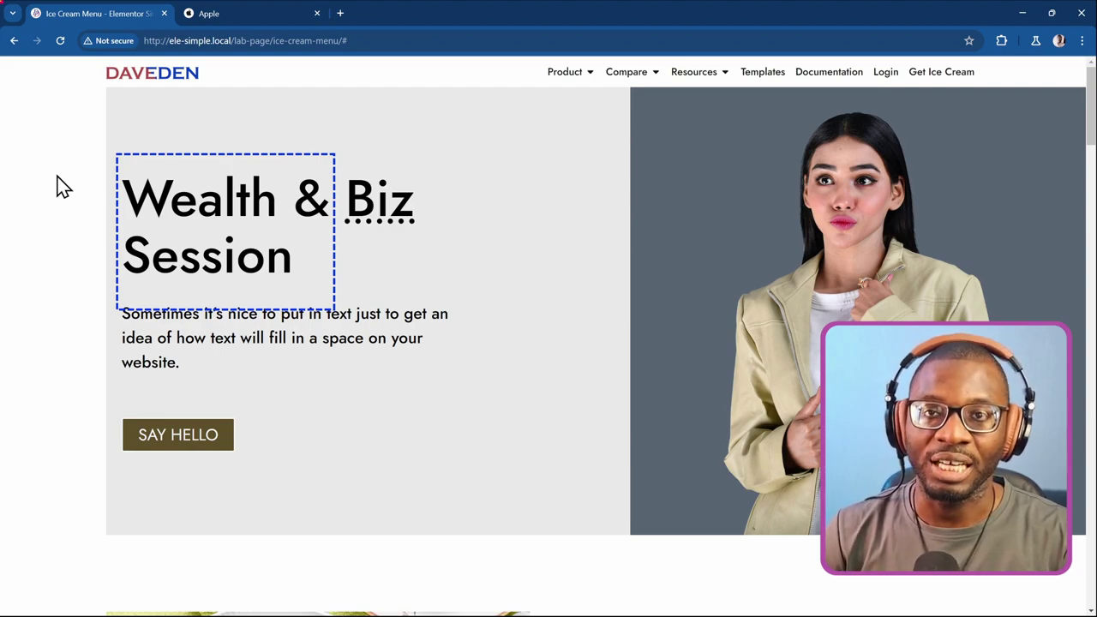
Step: In Chrome, move the keyboard focus through the logo to the Product link and test activating it, closing the panel that opens
key(shift+Tab)
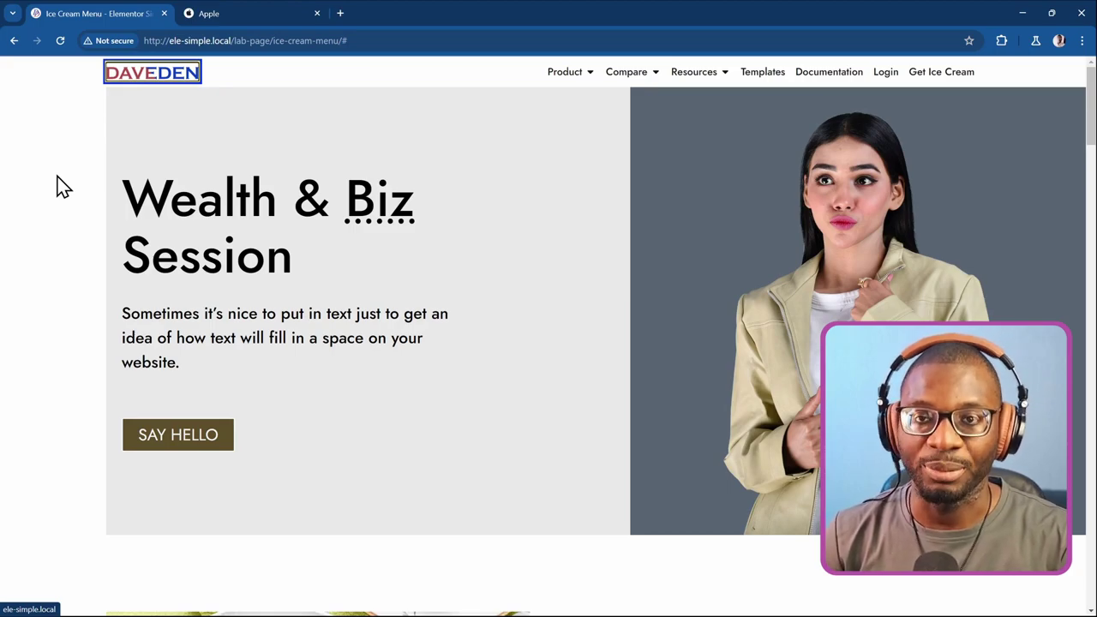
key(Tab)
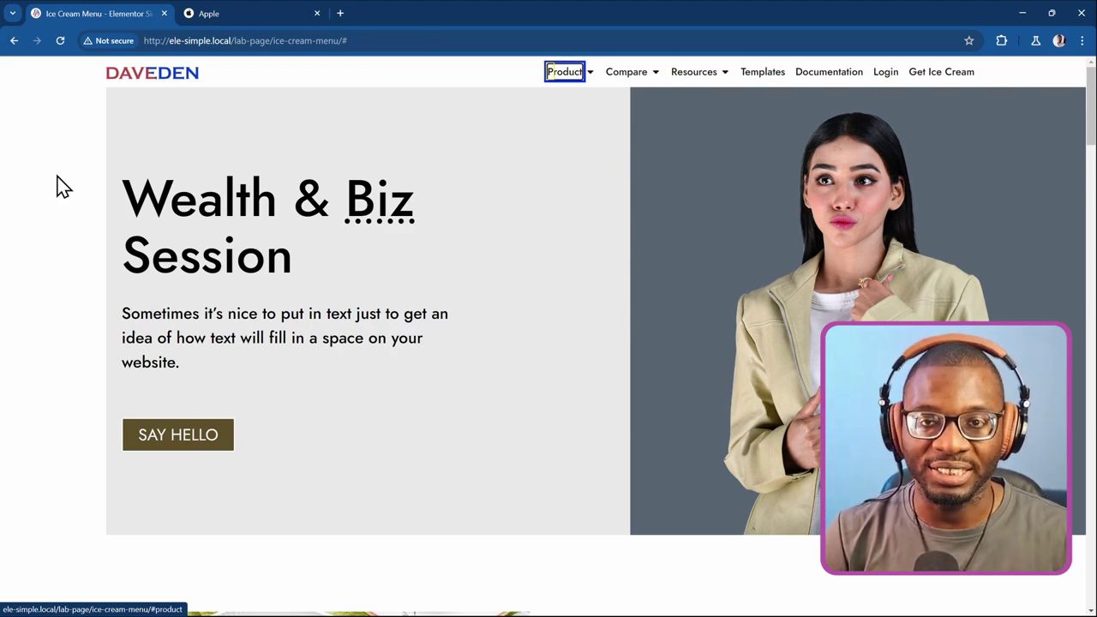
key(Return)
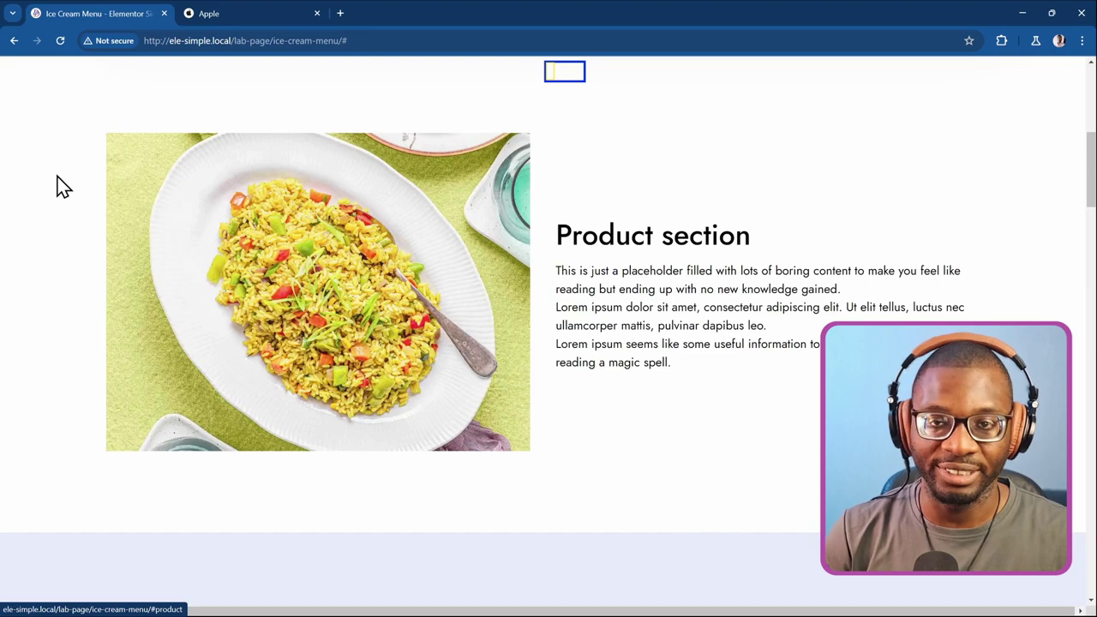
key(Return)
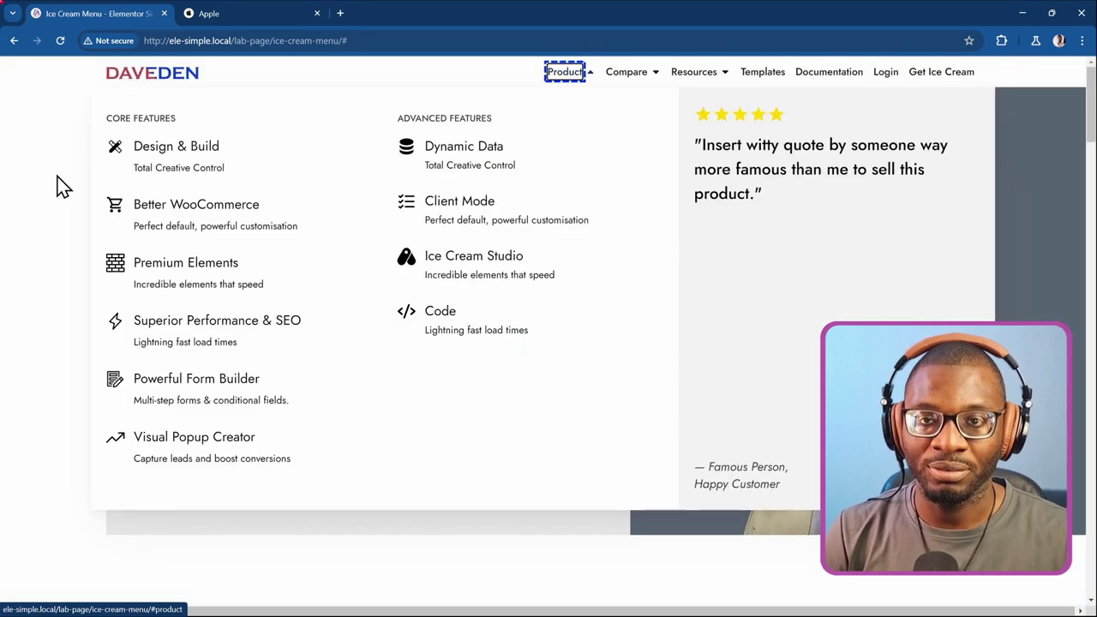
key(Escape)
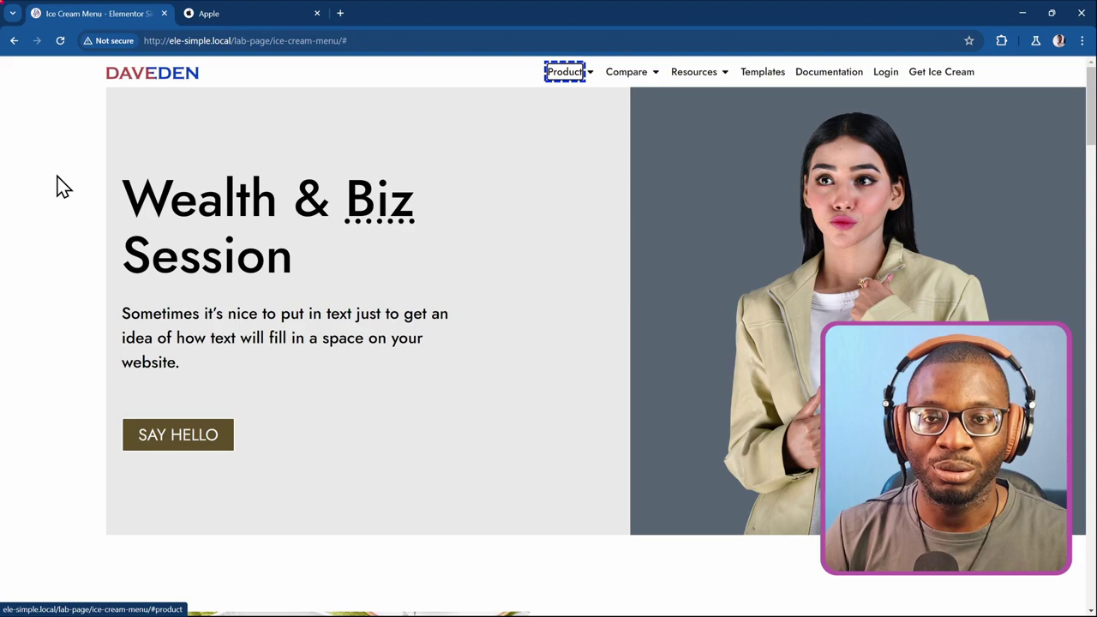
key(shift+Tab)
key(Tab)
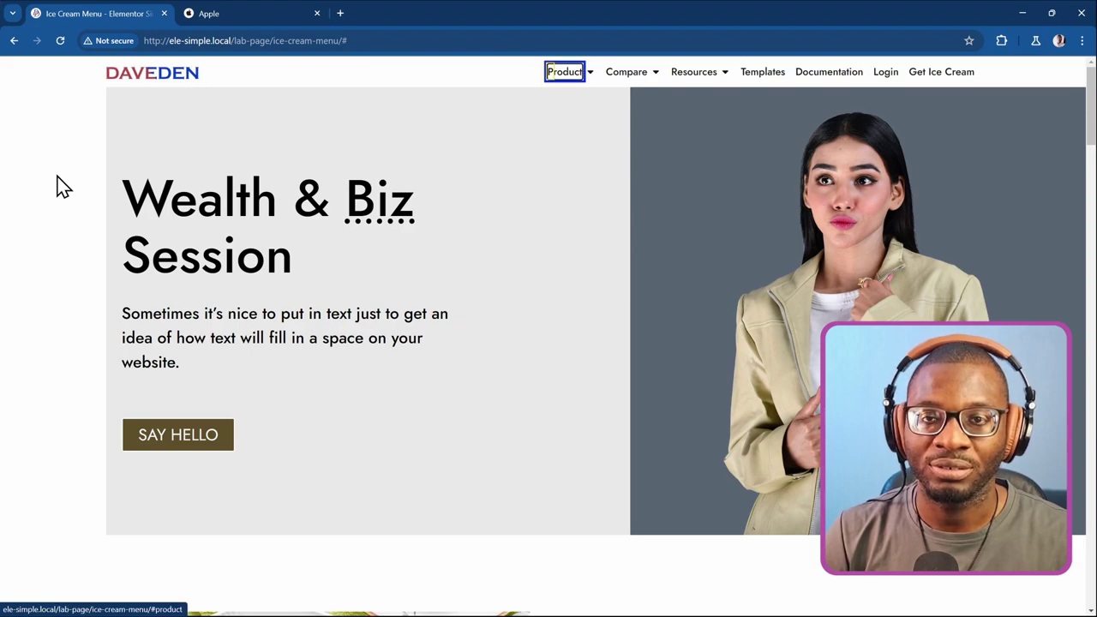
Step: Test the Product dropdown toggle by keyboard, opening its panel, moving into the Design & Build link and closing the panel from there
key(Tab)
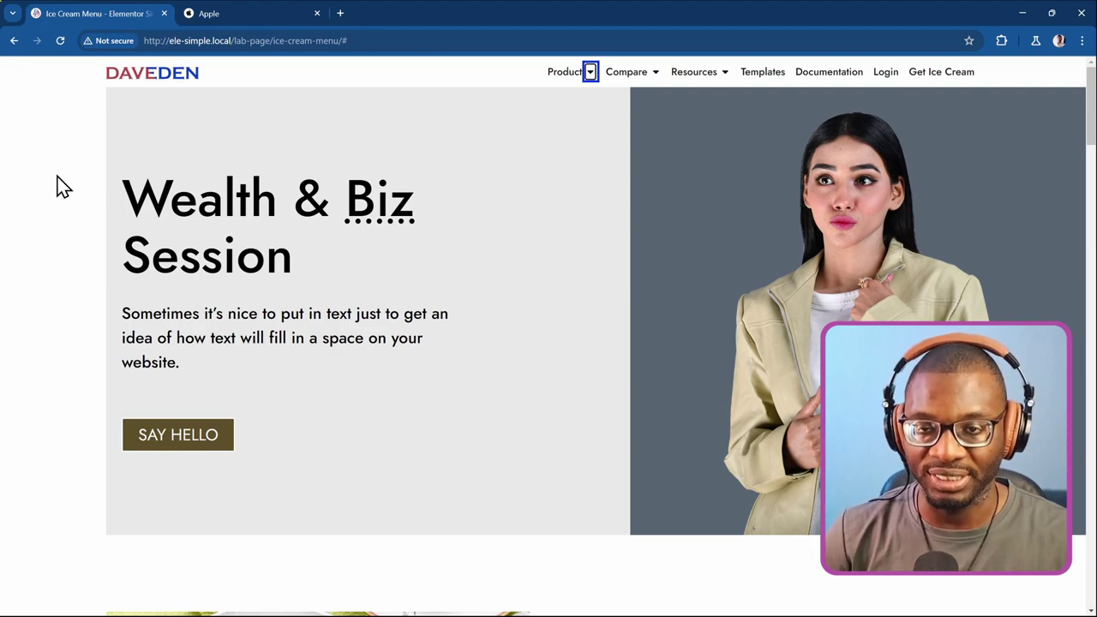
key(Return)
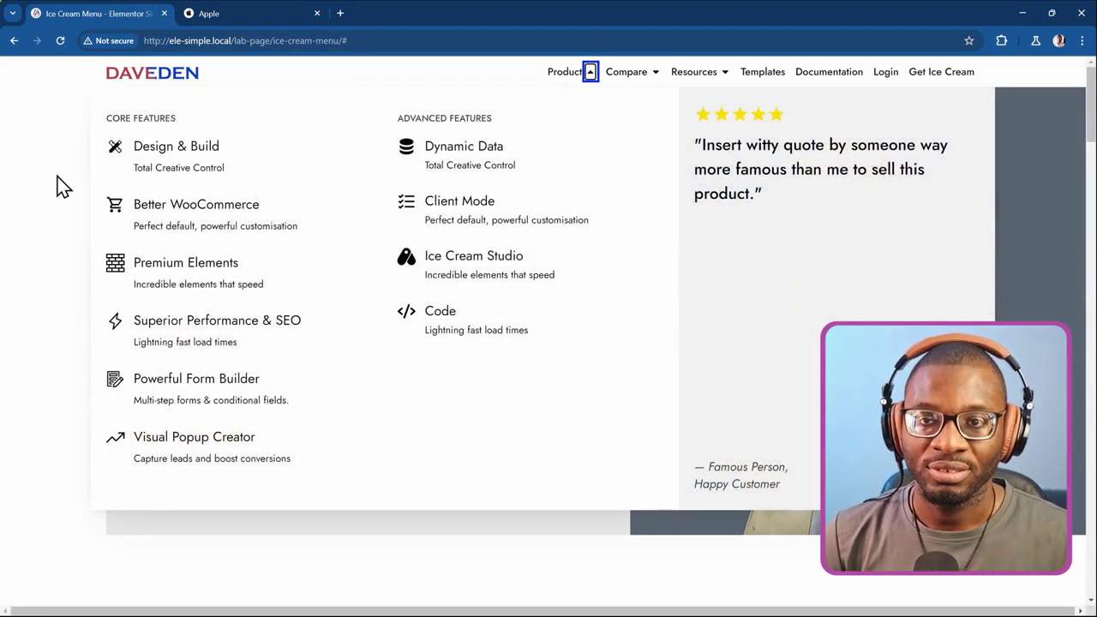
key(Return)
key(Return)
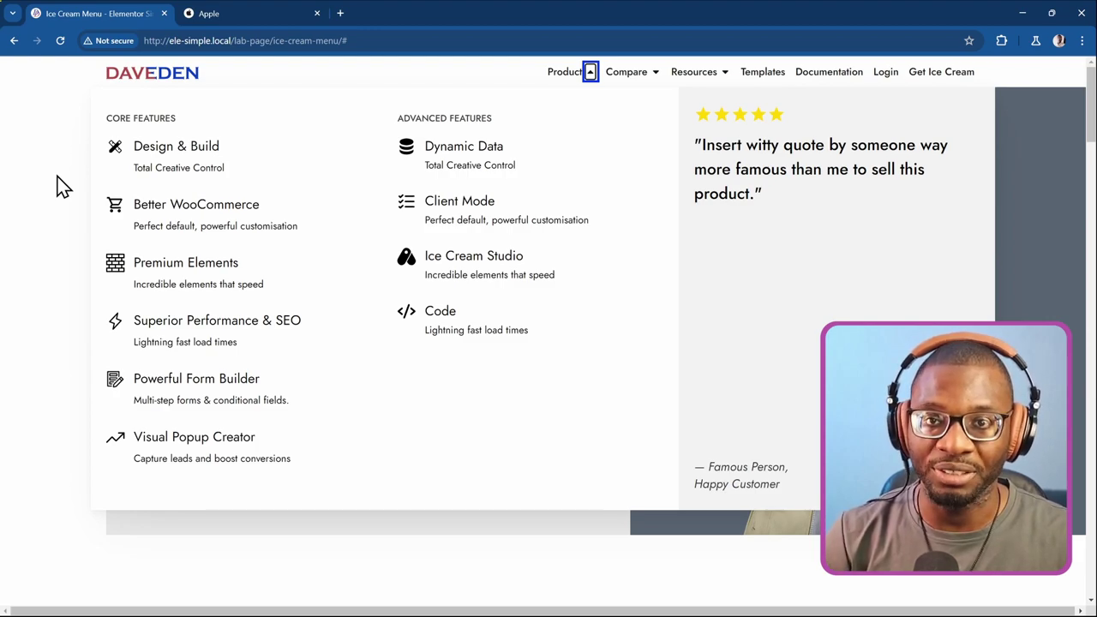
key(Tab)
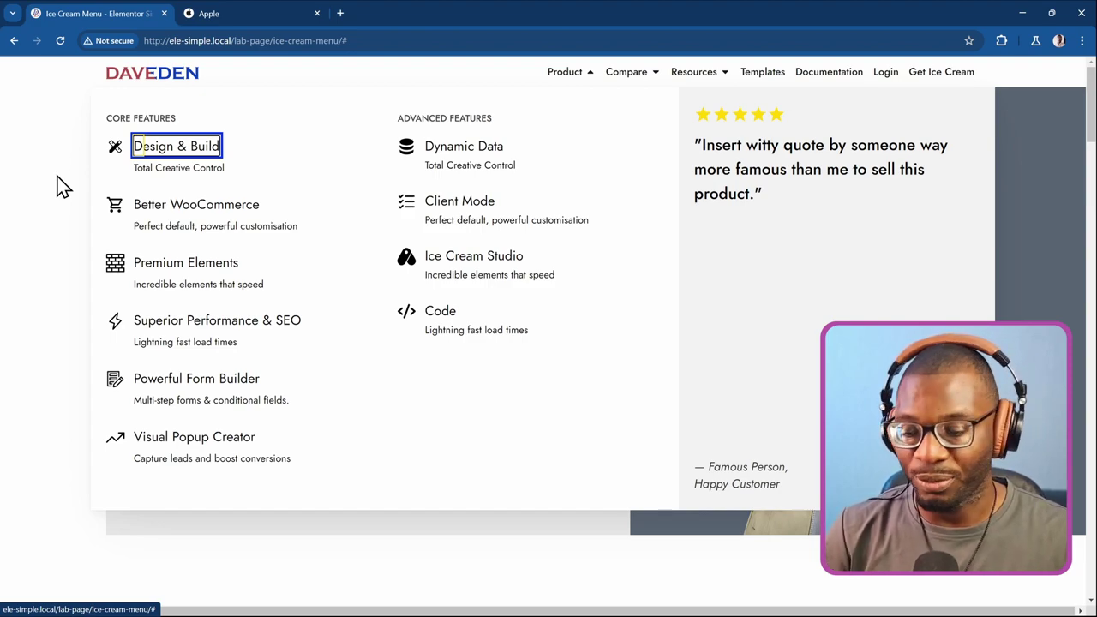
key(Escape)
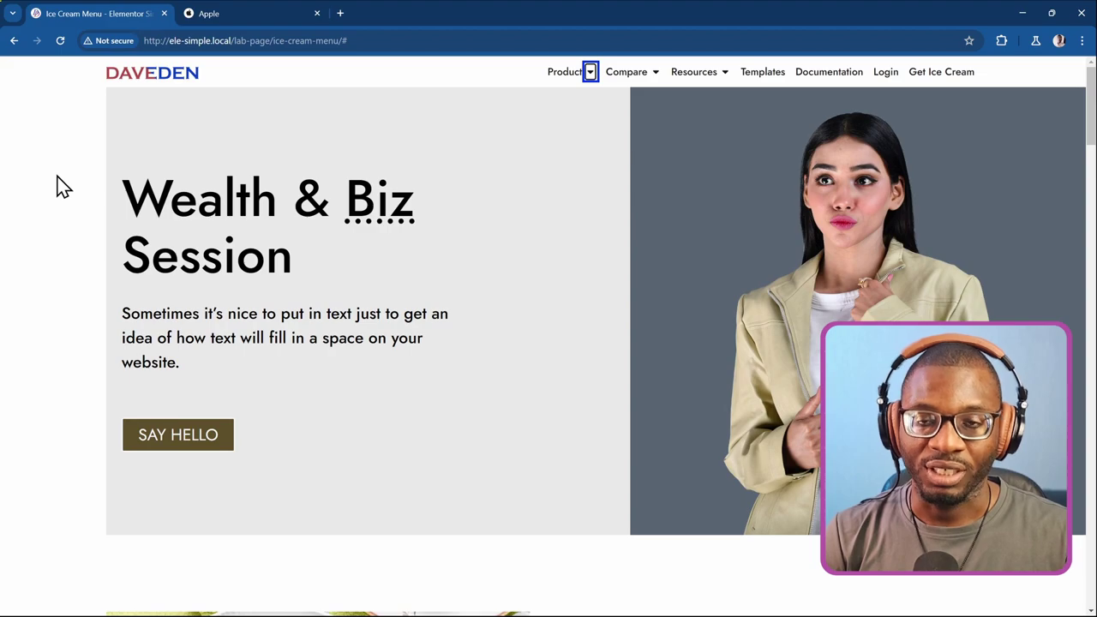
Step: Reopen the Product panel and step the reading cursor through the remaining top-level menu items to the Core Features heading
key(Return)
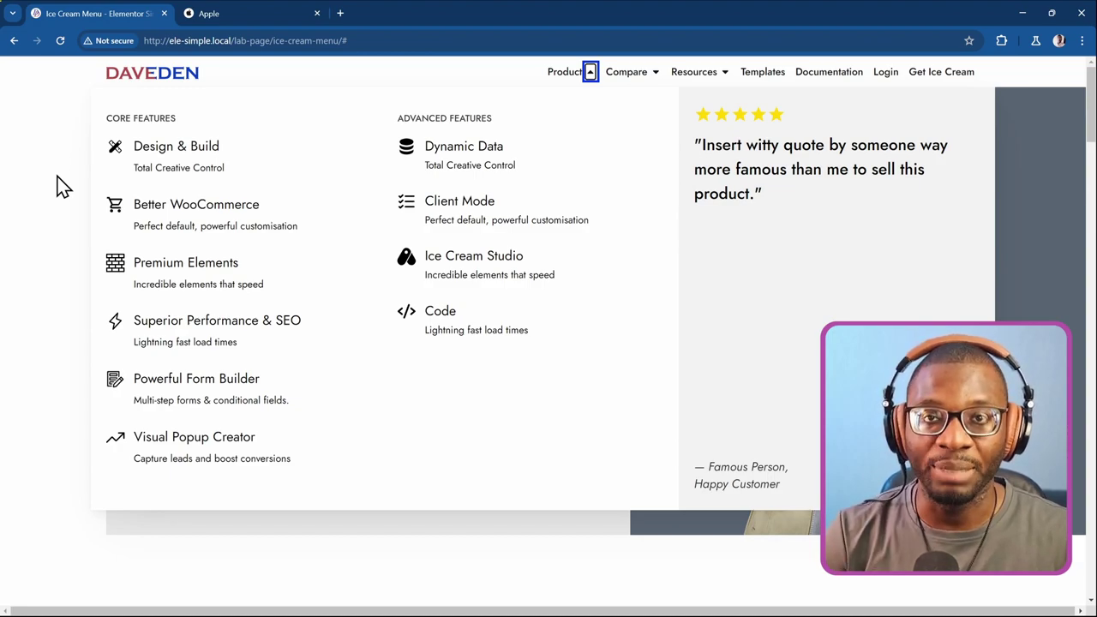
key(Tab)
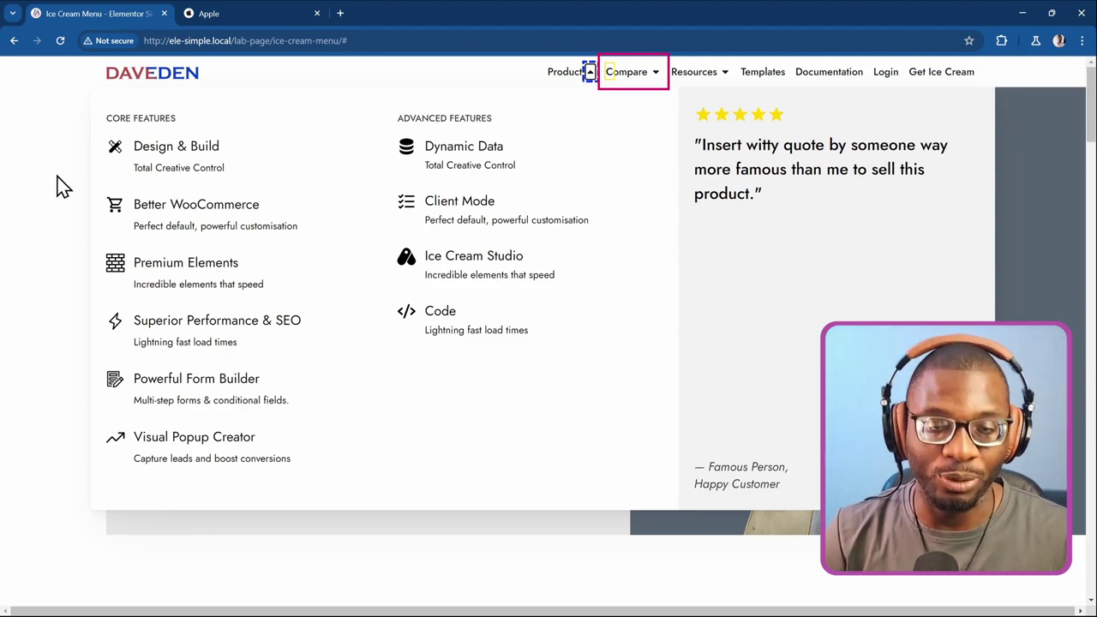
key(Tab)
key(Tab)
key(Tab)
key(Tab)
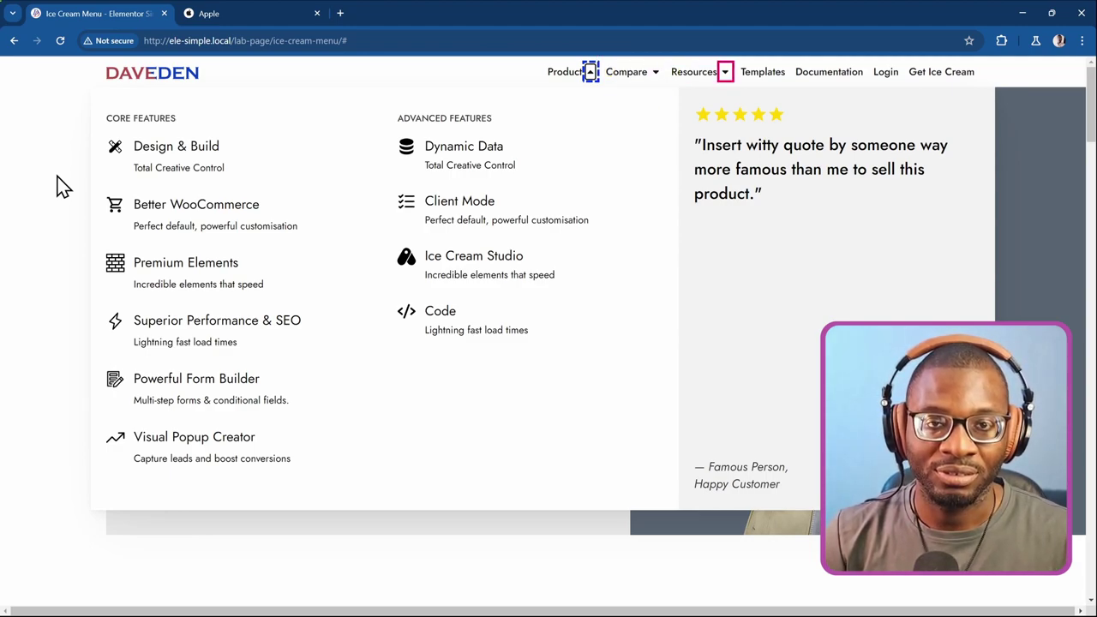
key(Tab)
key(Tab)
key(Tab)
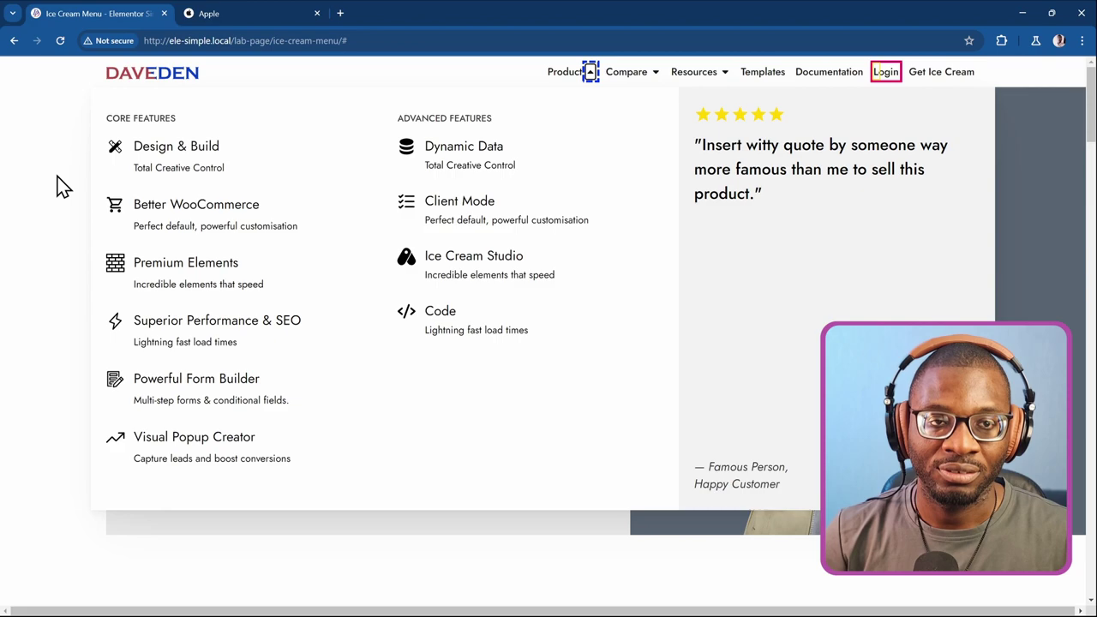
key(Tab)
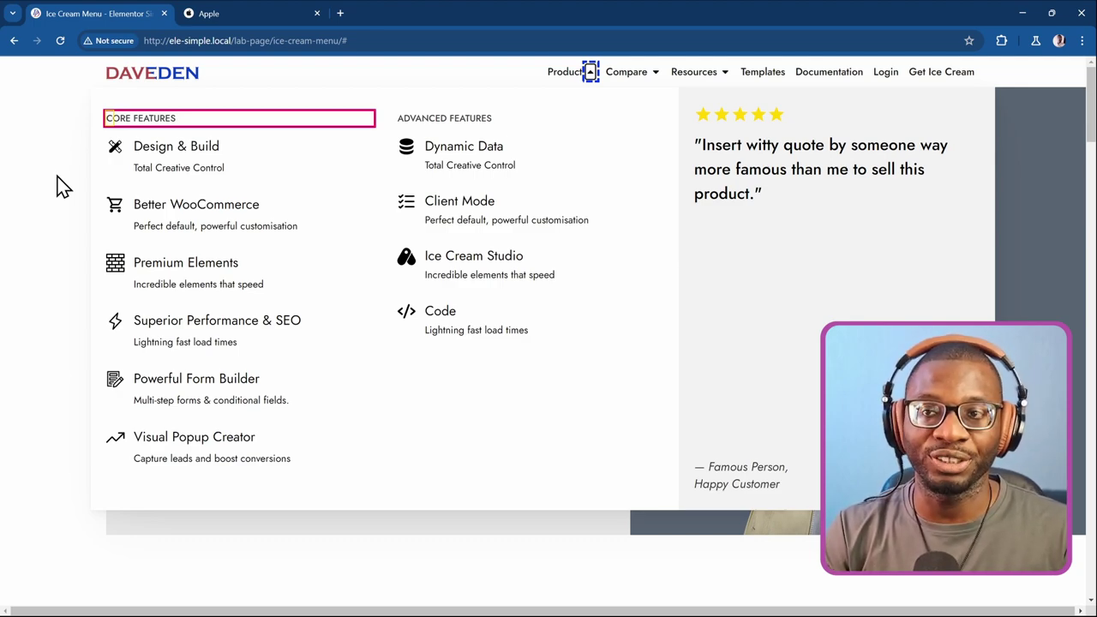
Step: Continue the reading cursor through the Design & Build and Better WooCommerce entries, and close the Product panel
key(Tab)
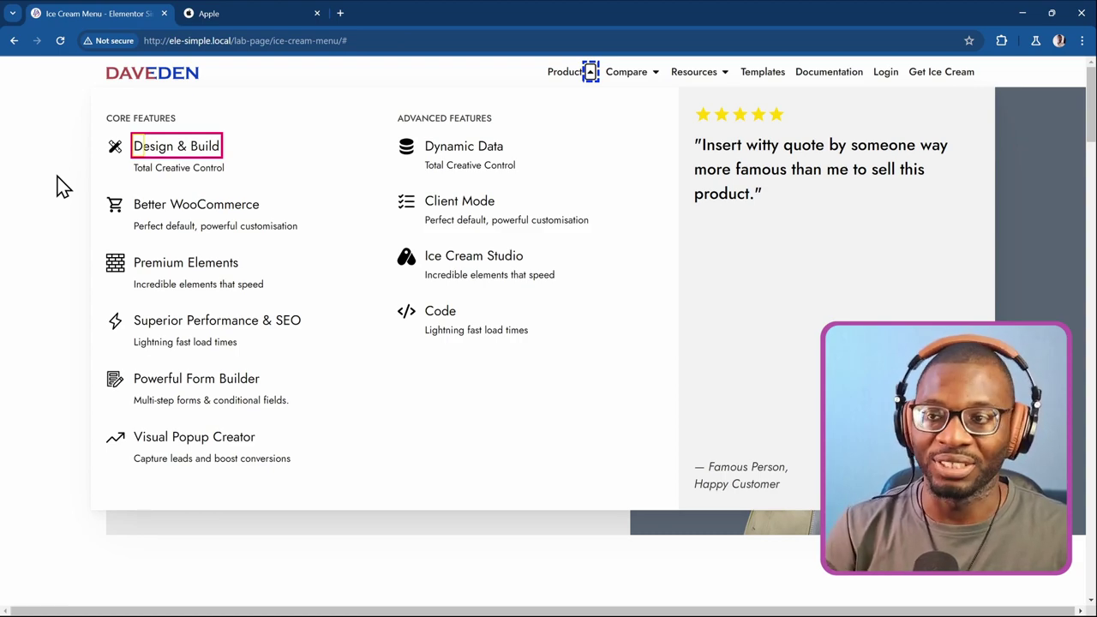
key(Tab)
key(Tab)
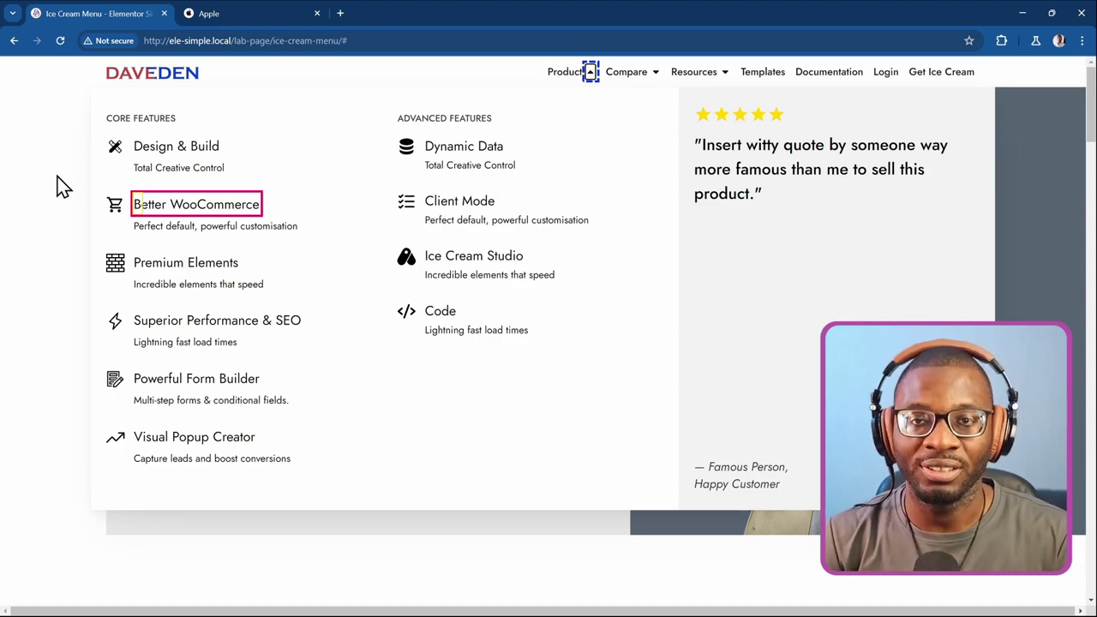
key(Tab)
key(Escape)
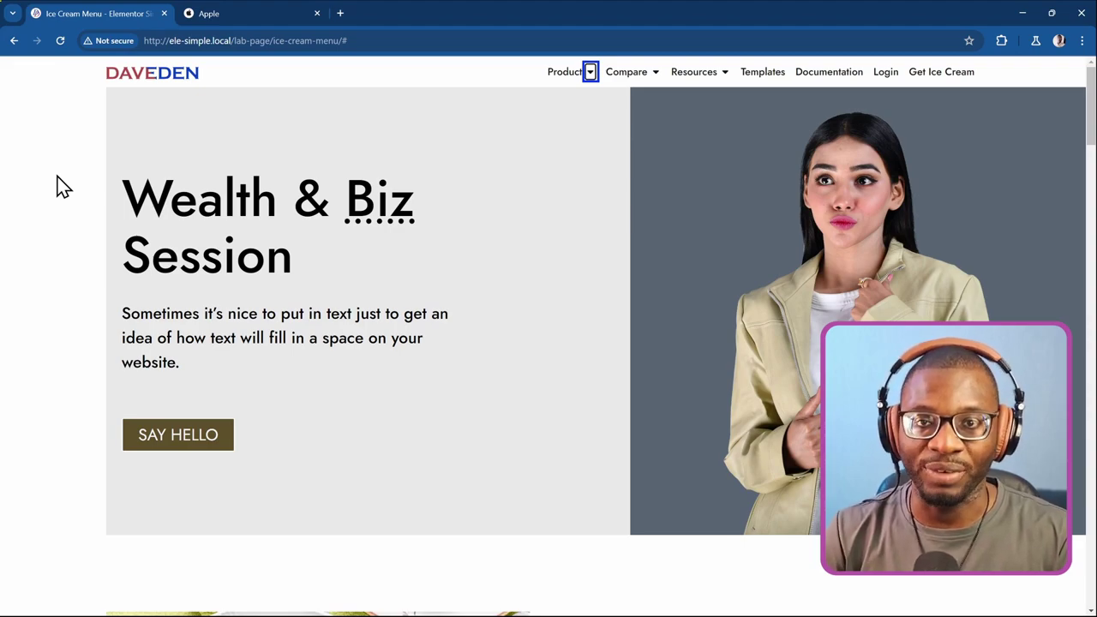
Step: Open the Product panel from its toggle, focus the Design & Build link and close the panel again
key(Return)
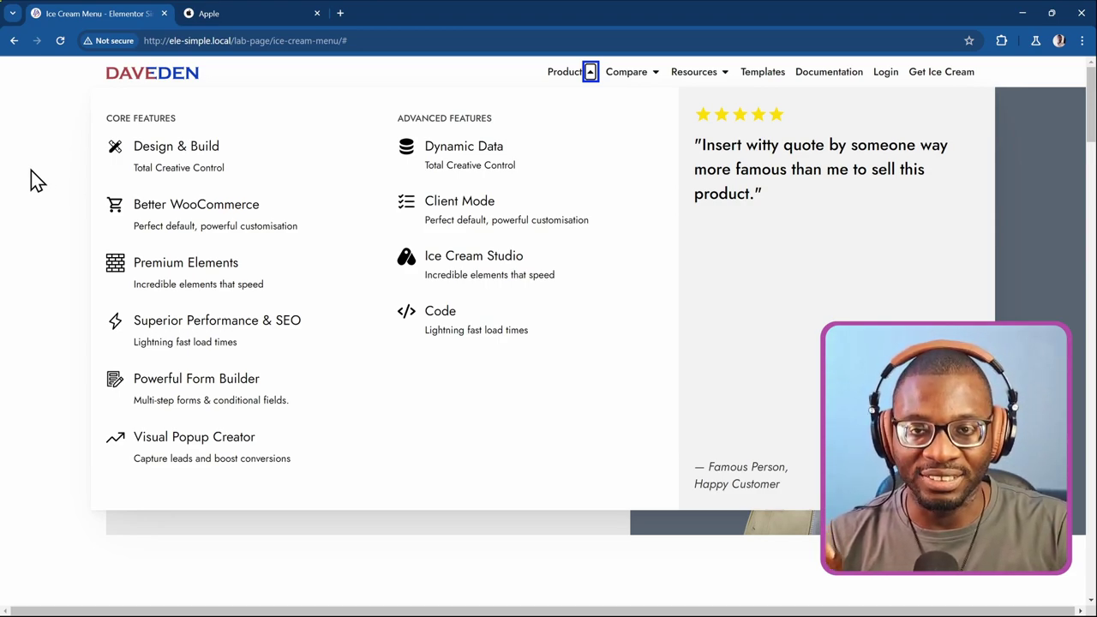
key(Tab)
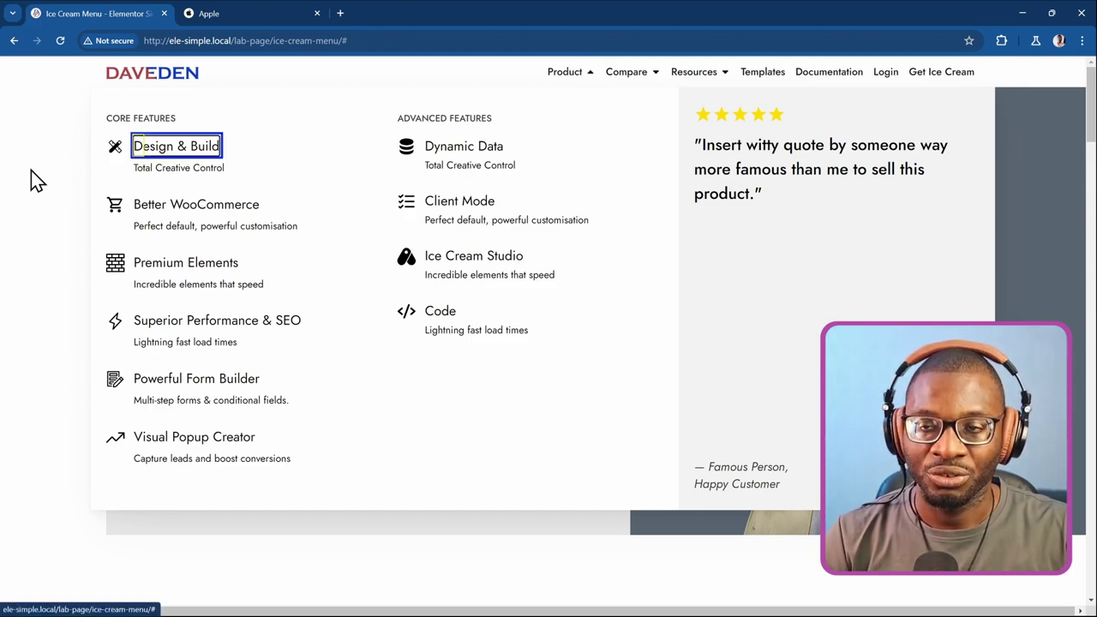
key(Escape)
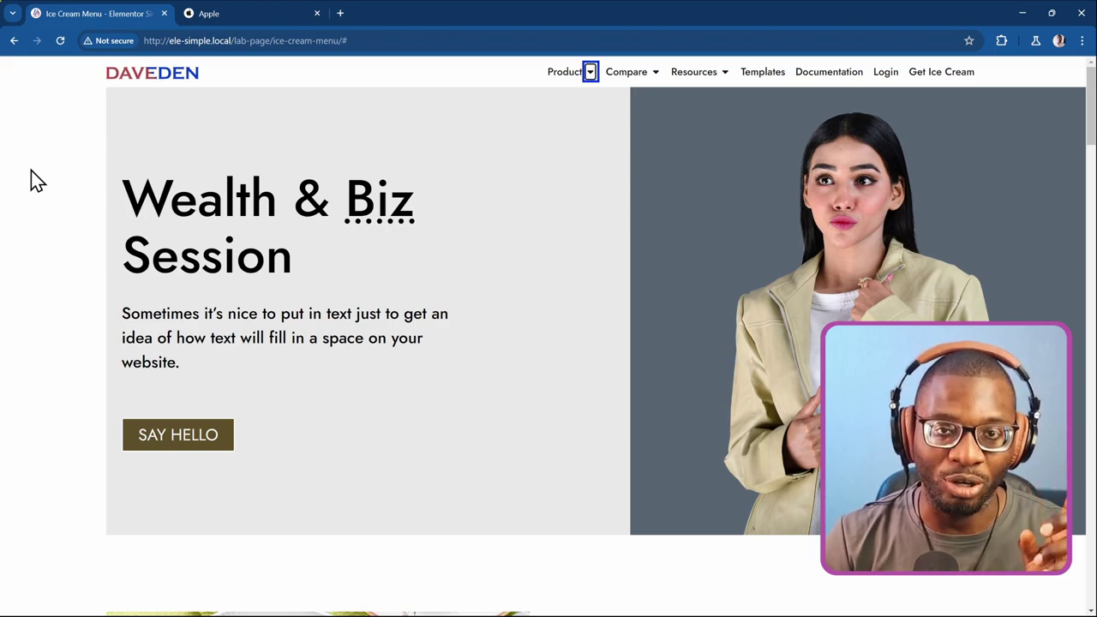
Step: Move the keyboard focus past Compare and Resources to the Templates link and test activating it
key(Tab)
key(Tab)
key(Tab)
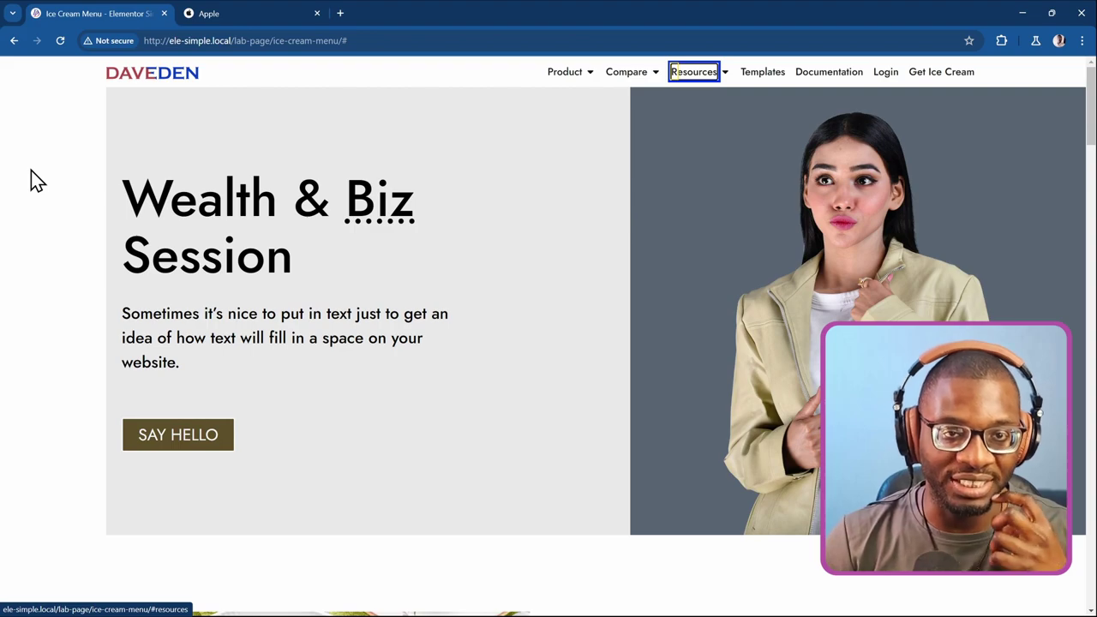
key(Tab)
key(Tab)
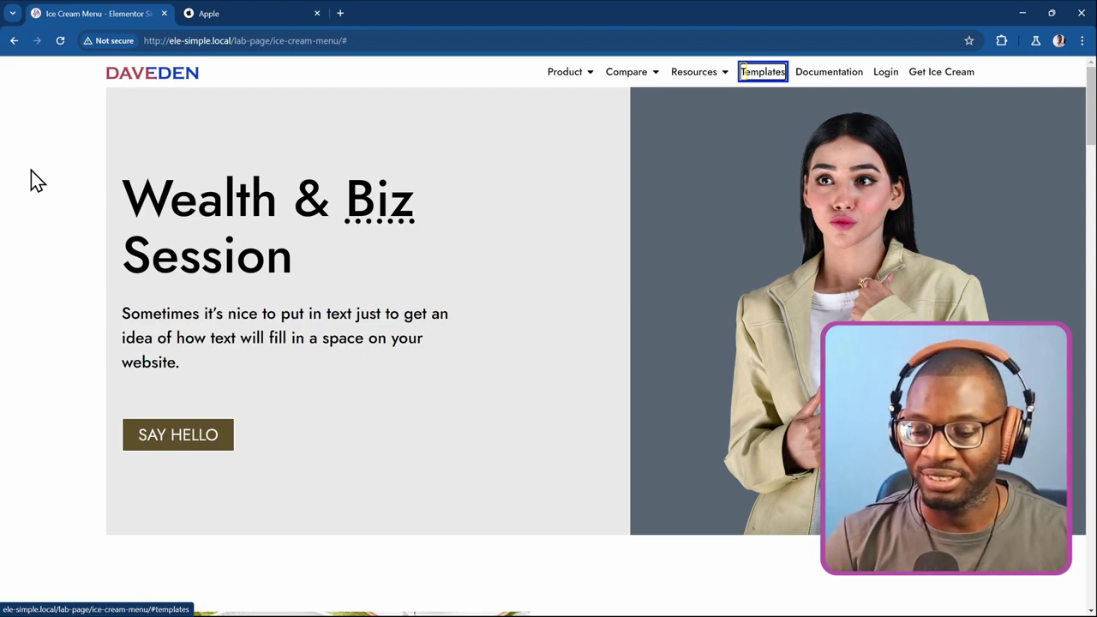
key(Return)
key(Return)
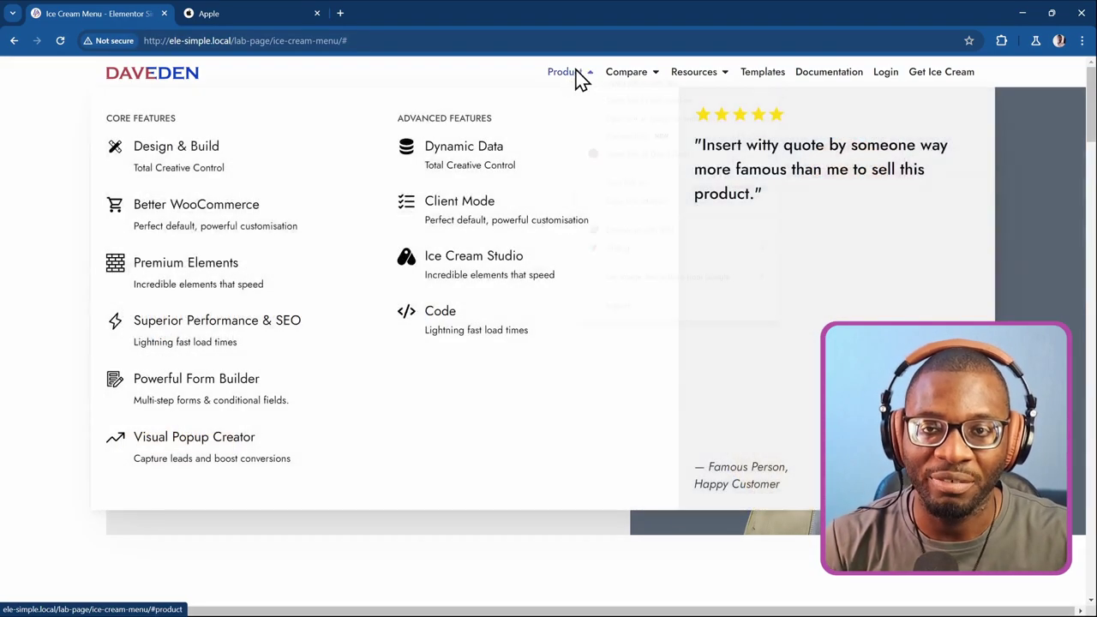
Step: Inspect the Product link's markup in Chrome's developer tools
right_click(574, 73)
click(630, 306)
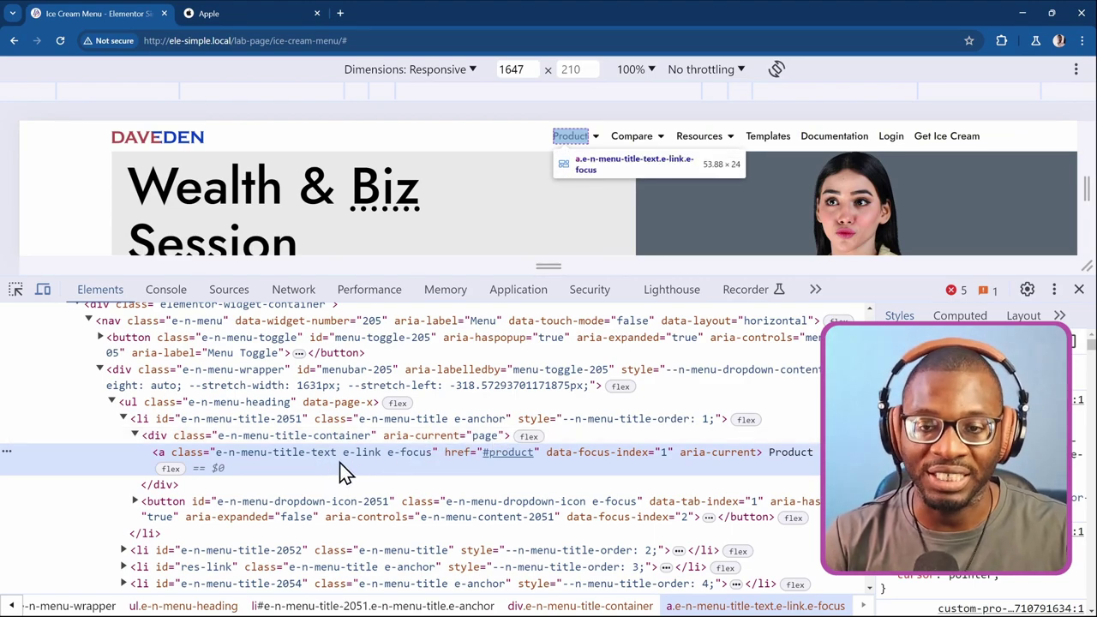
Step: Examine the Product dropdown button's markup and expand the Compare list item down to the contents of its title container
scroll(411, 458, down, 1)
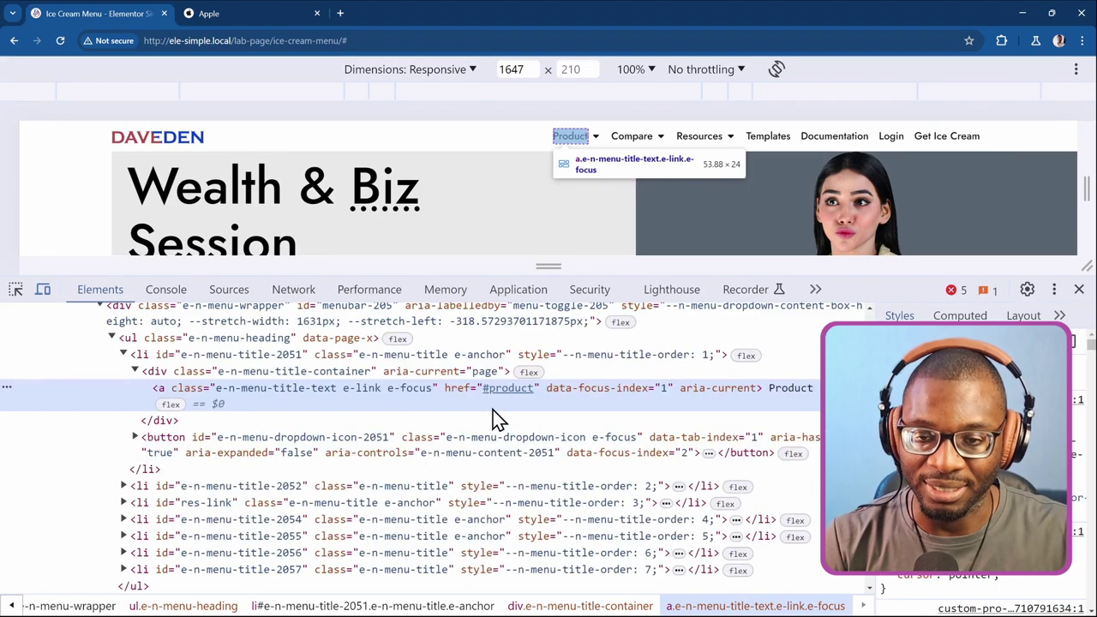
scroll(492, 415, down, 1)
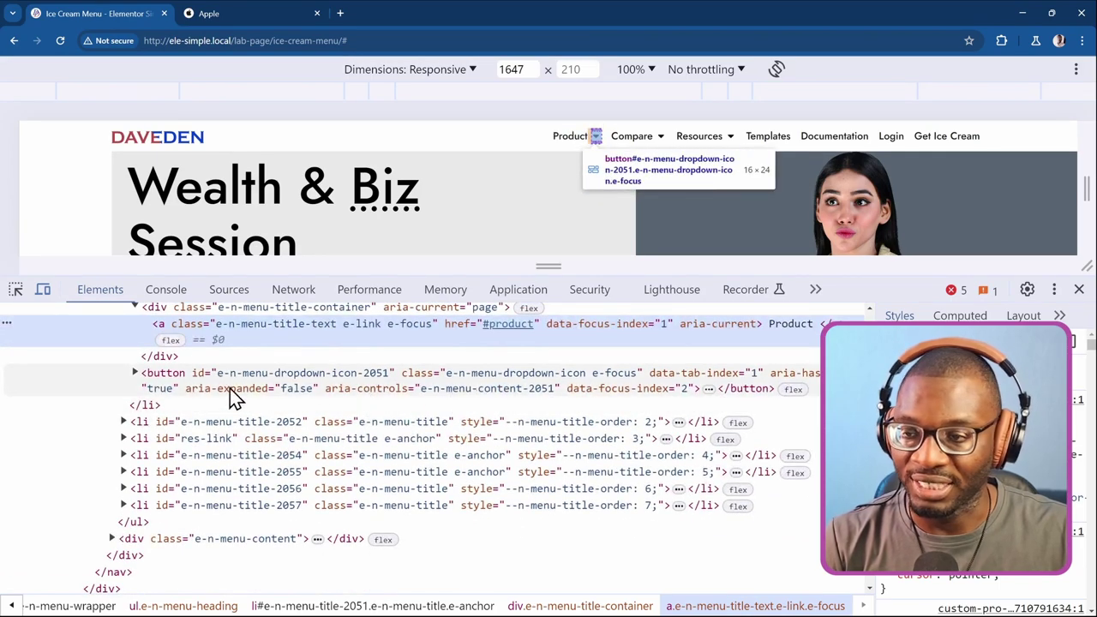
click(124, 421)
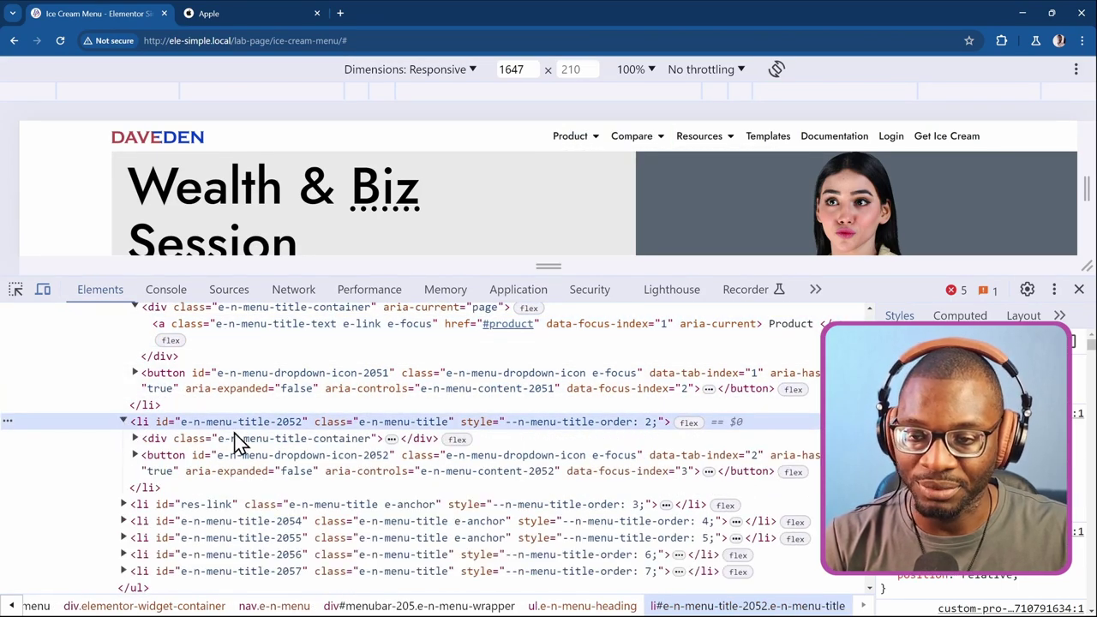
scroll(319, 467, down, 1)
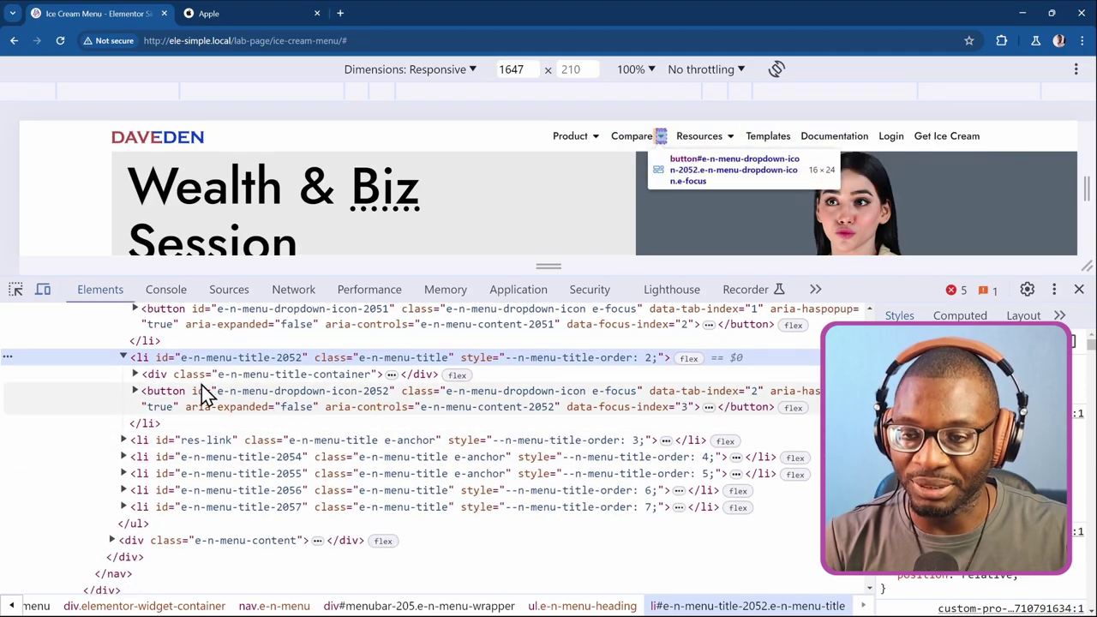
click(136, 377)
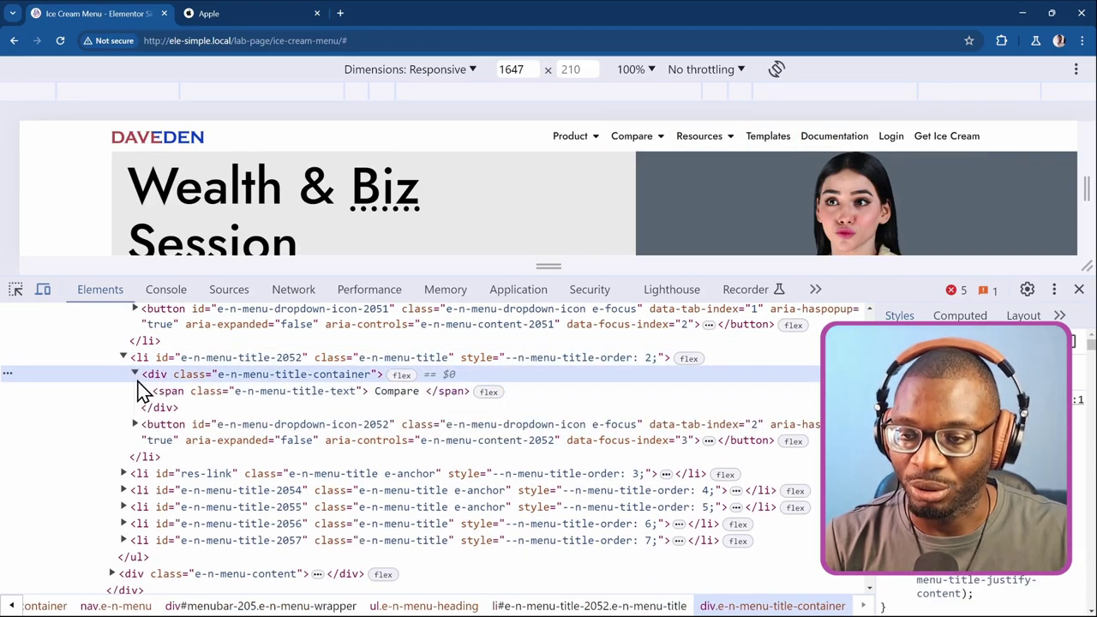
Step: Expand the Resources list item and its title container in the markup to inspect the link element inside
click(121, 475)
scroll(200, 452, down, 3)
scroll(195, 448, up, 2)
scroll(180, 410, down, 1)
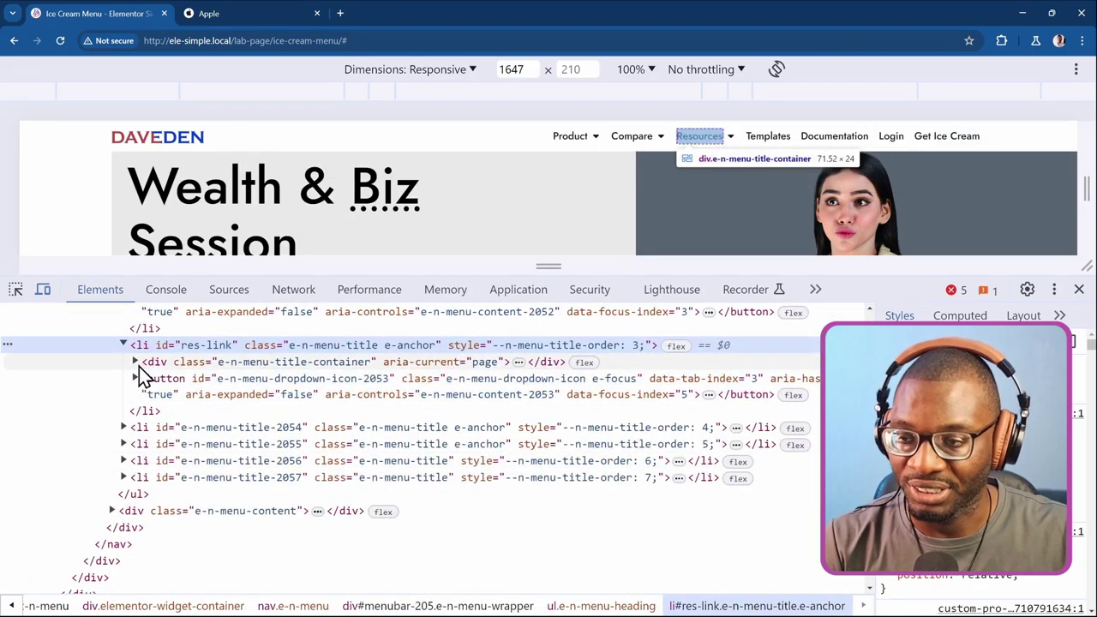
click(146, 364)
click(135, 361)
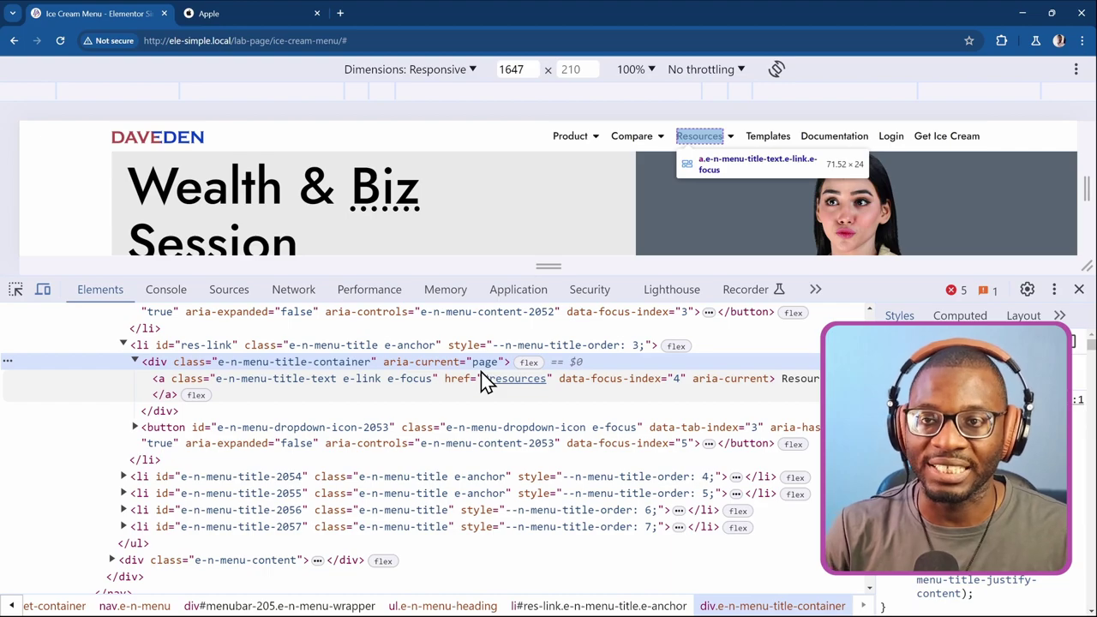
Step: Close the developer tools and reveal the Product, Compare and Resources mega menu panels one after another
click(1078, 289)
mouse_move(573, 73)
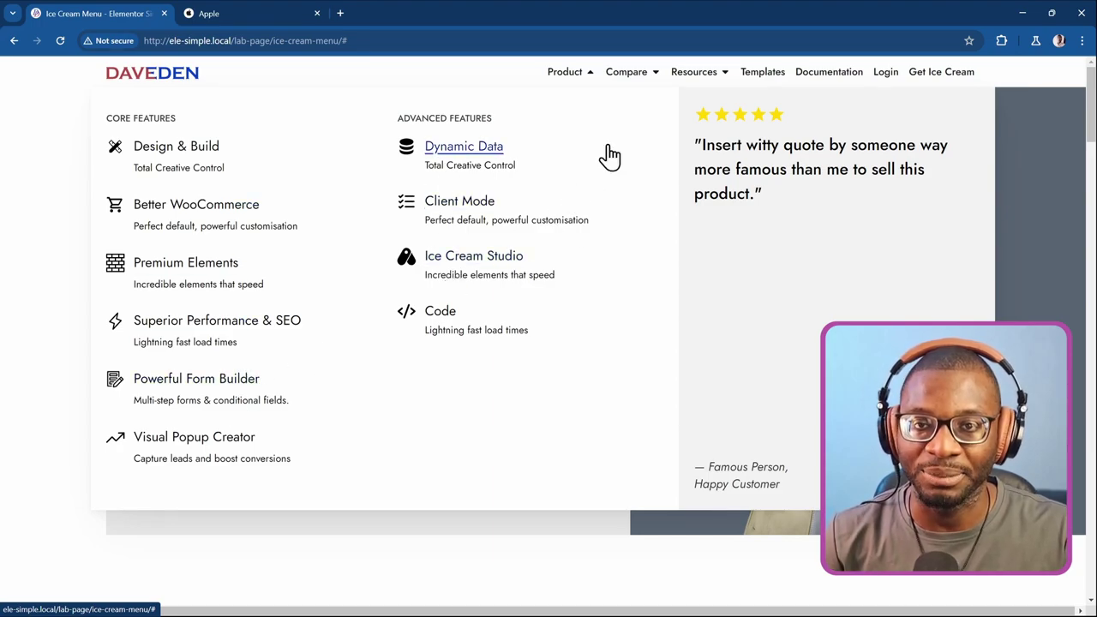
mouse_move(628, 78)
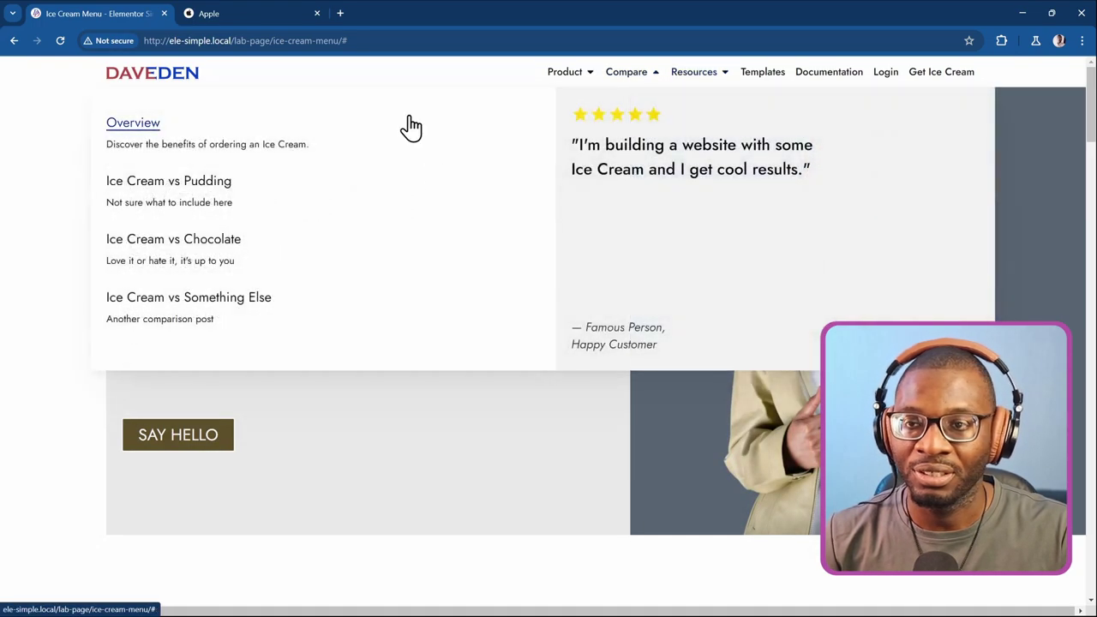
mouse_move(713, 88)
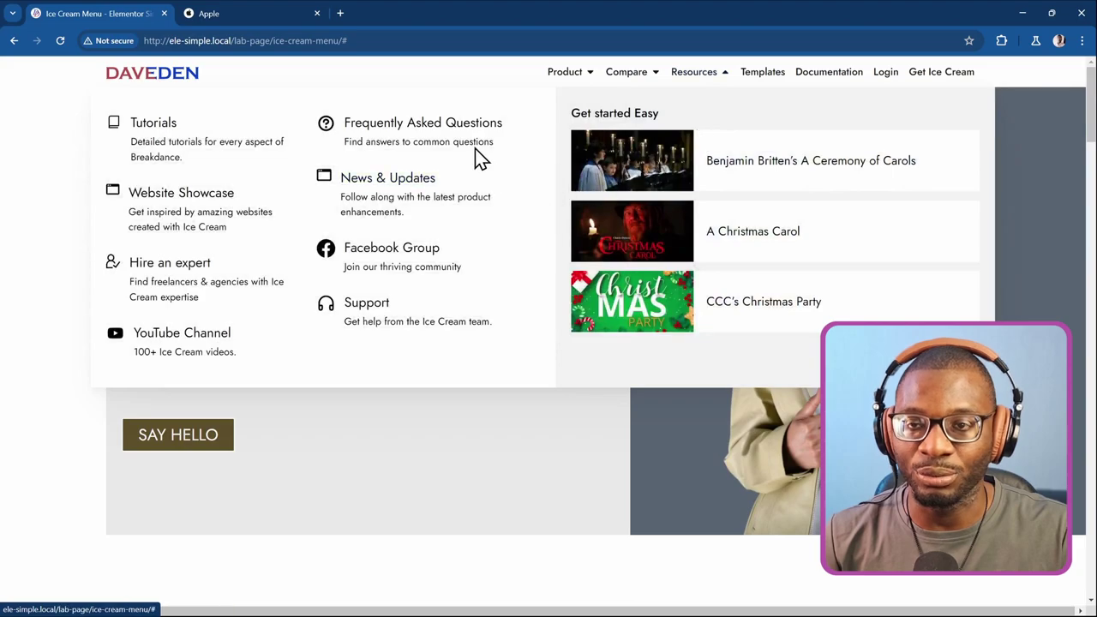